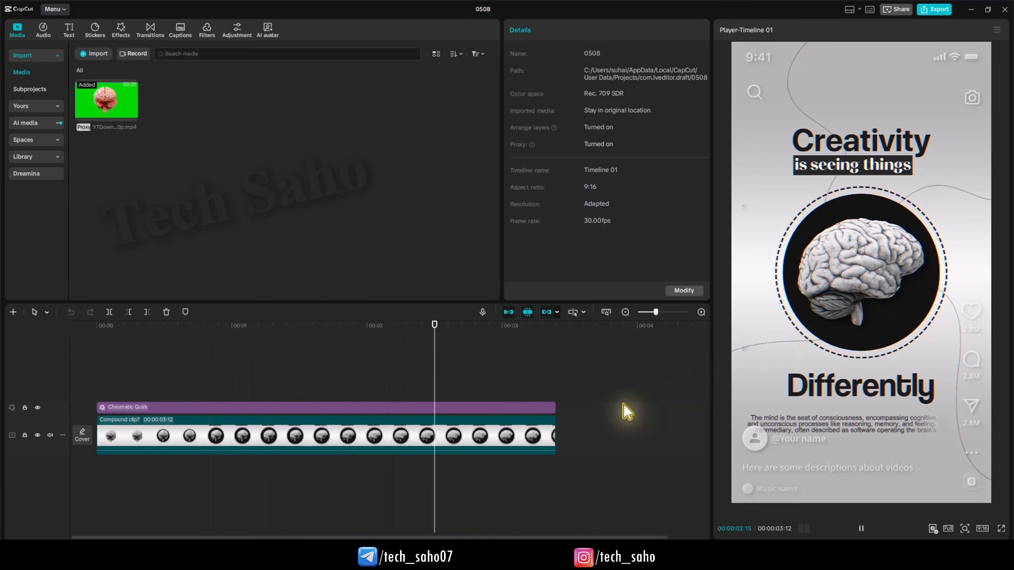
Step: Preview the finished brain animation in Timeline 01 at several points up to its end
key("space")
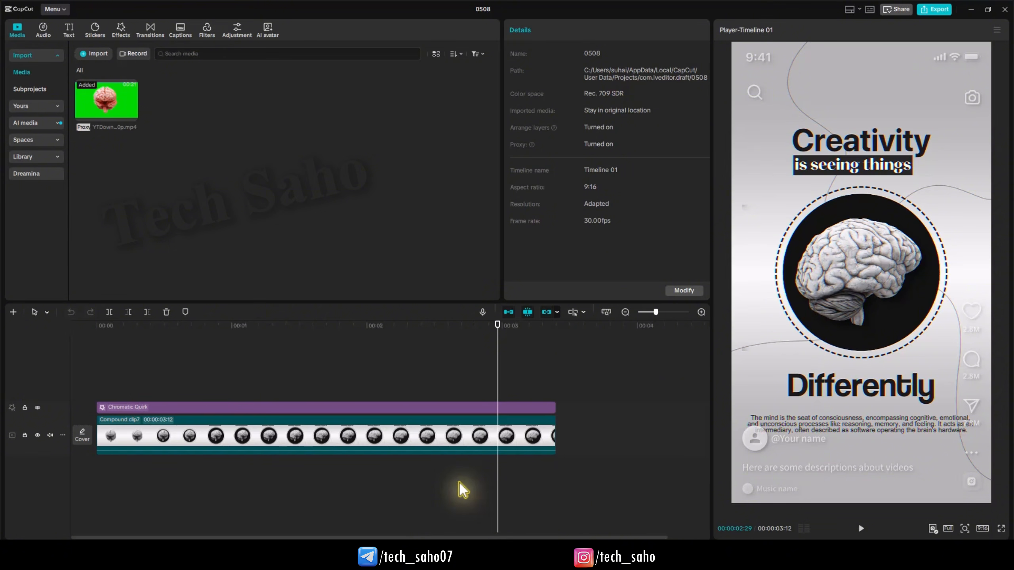
left_click_drag(222, 327, 262, 383)
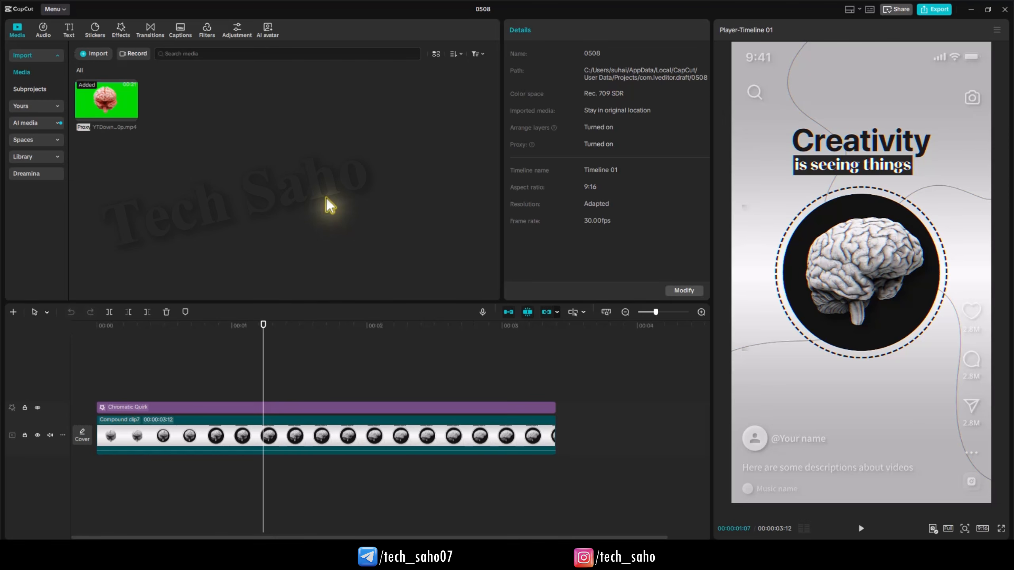
left_click(555, 326)
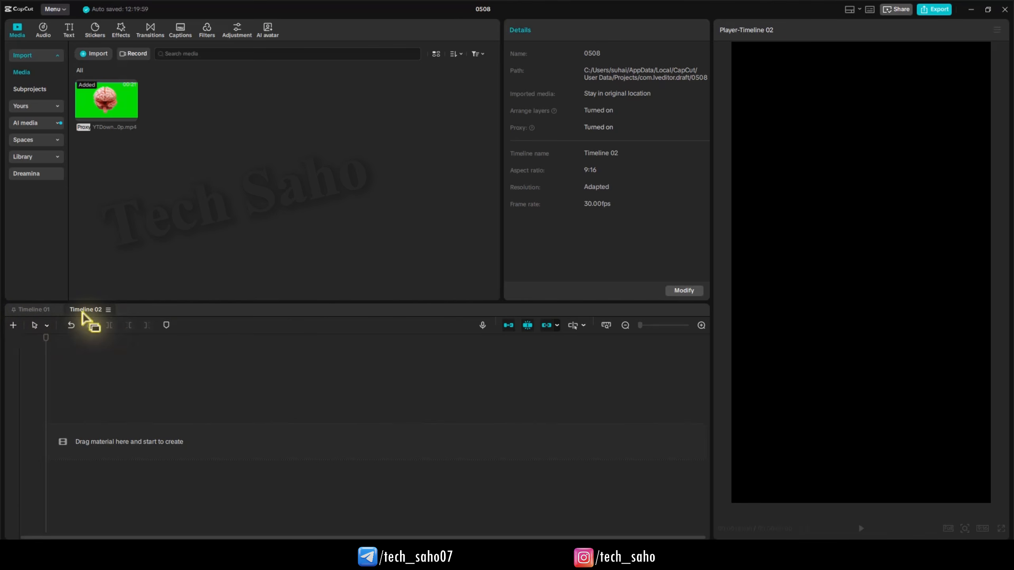
Step: Return to Timeline 01 and add a third timeline to the project
left_click(28, 310)
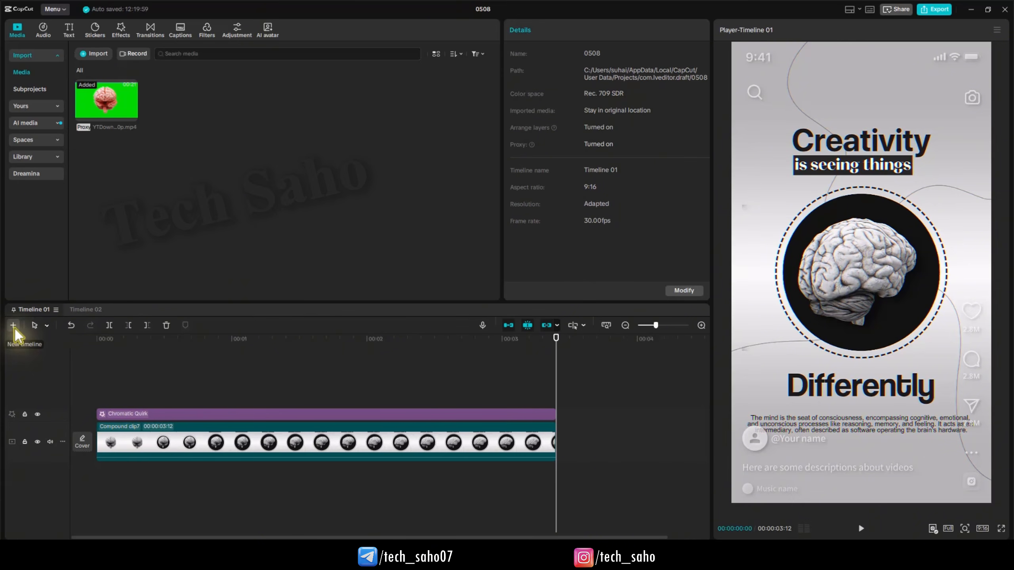
left_click_drag(26, 314, 86, 314)
left_click(12, 326)
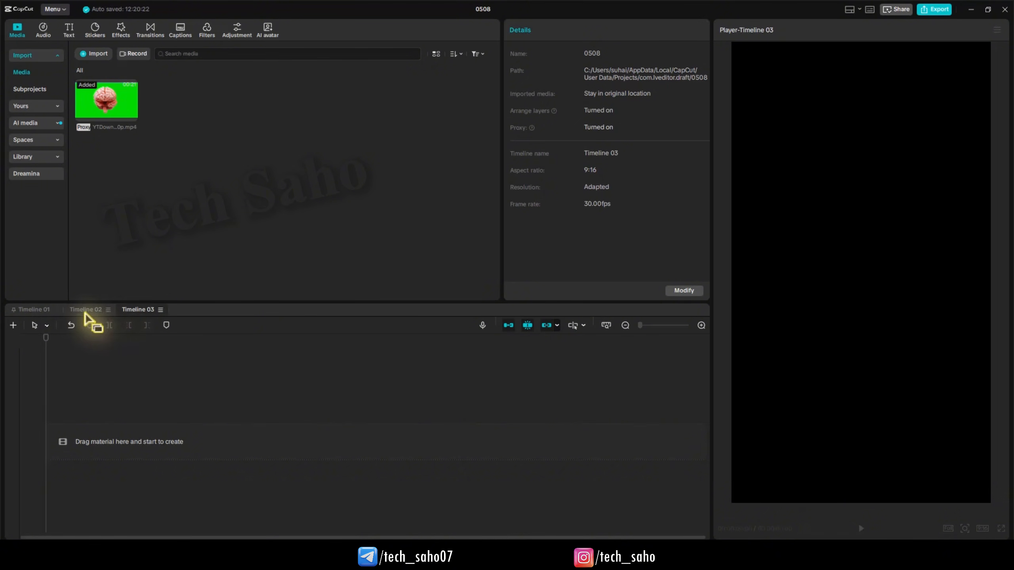
Step: Open the empty Timeline 02 and widen the Details area
left_click_drag(85, 312, 89, 312)
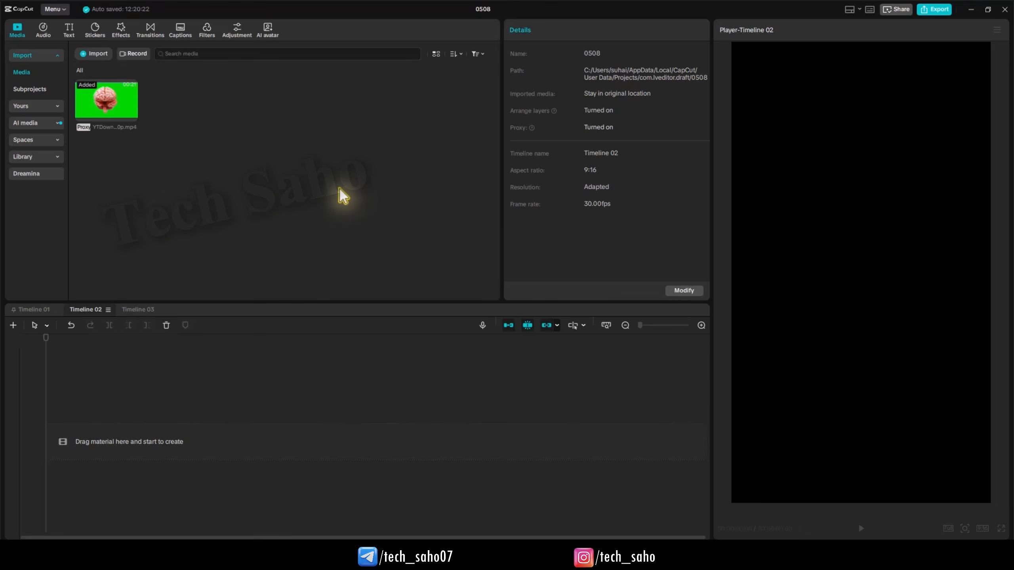
left_click_drag(502, 200, 396, 203)
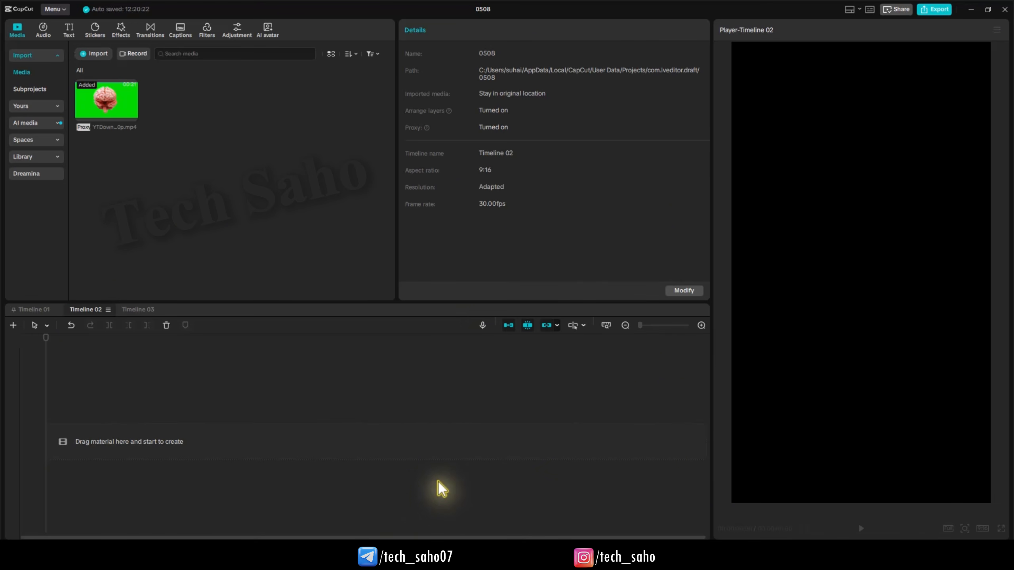
Step: Switch to Telegram and look through the Tech Saho (Assets) channel for the posted class asset archives
key("super")
left_click(440, 321)
left_click(441, 322)
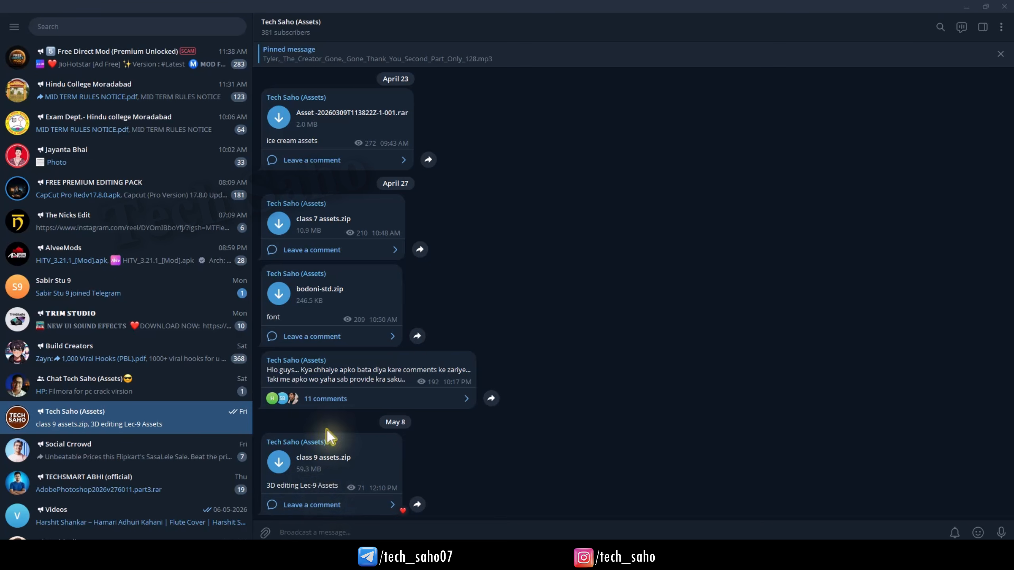
scroll(340, 224, "up", 1)
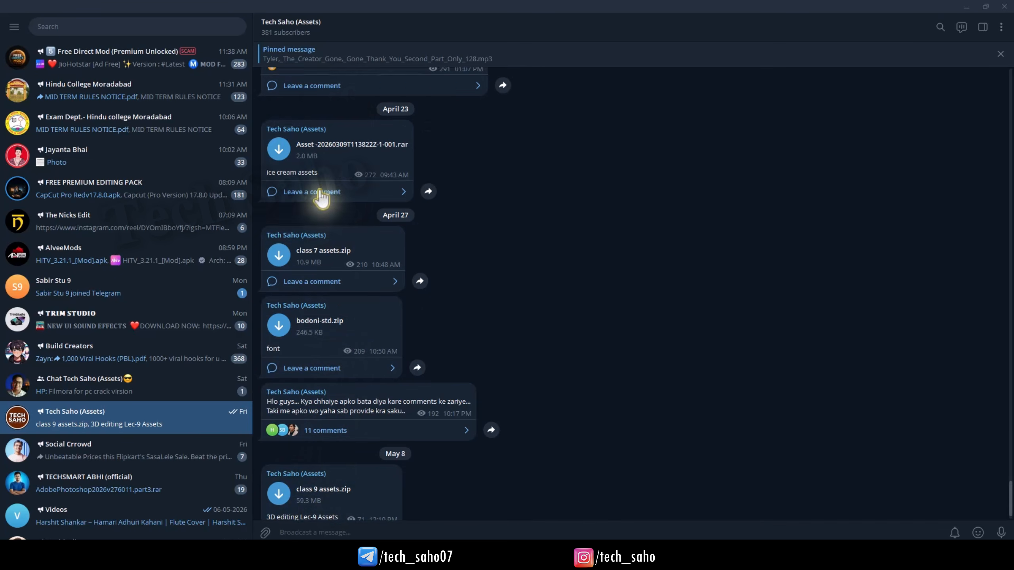
scroll(320, 213, "up", 3)
scroll(333, 245, "down", 3)
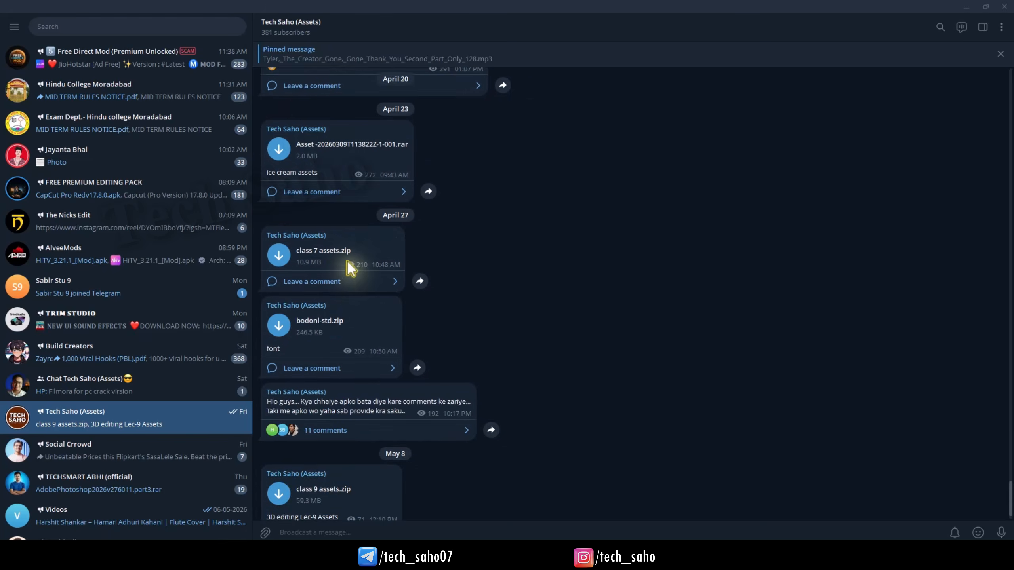
scroll(347, 262, "up", 10)
scroll(420, 276, "down", 8)
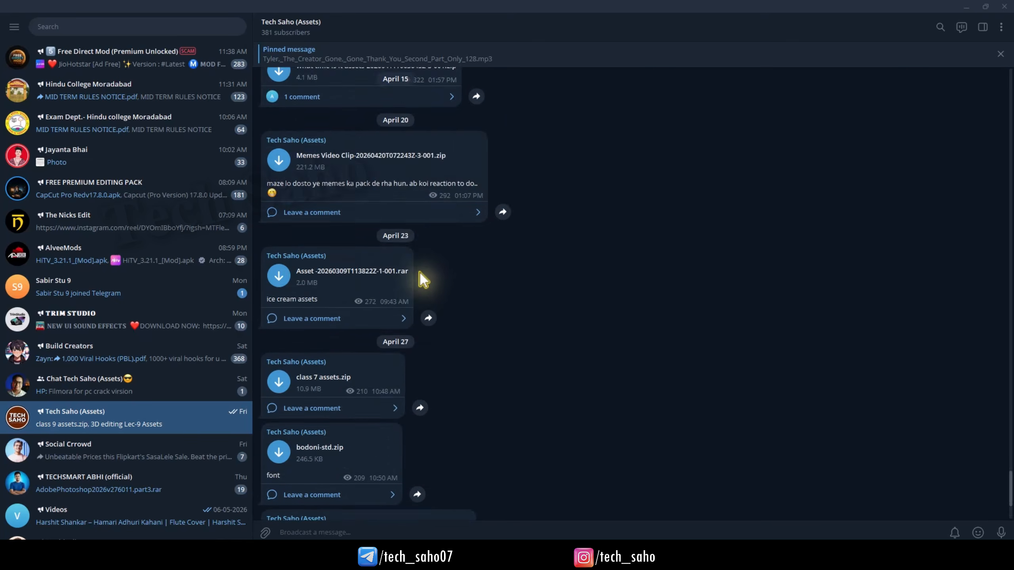
scroll(421, 274, "down", 5)
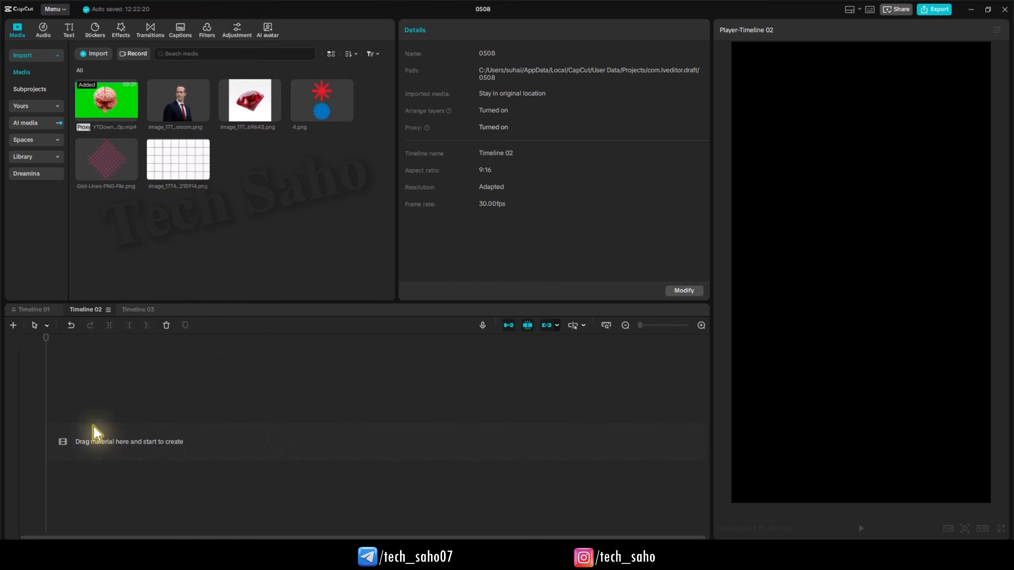
Step: Add a square shape at the start of Timeline 02 and extend its clip to about 00:00:06:27
left_click(96, 31)
left_click(28, 87)
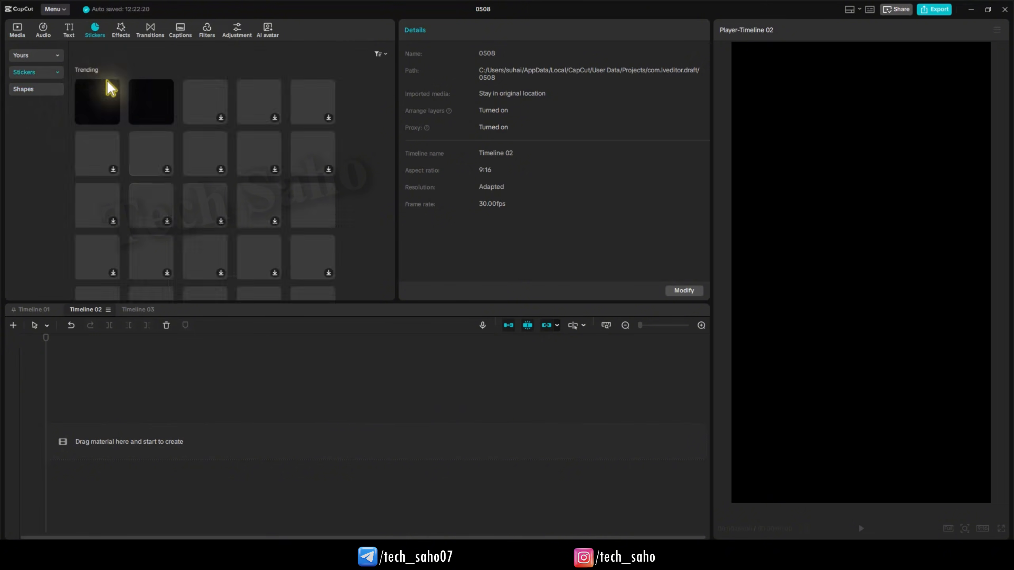
left_click(32, 90)
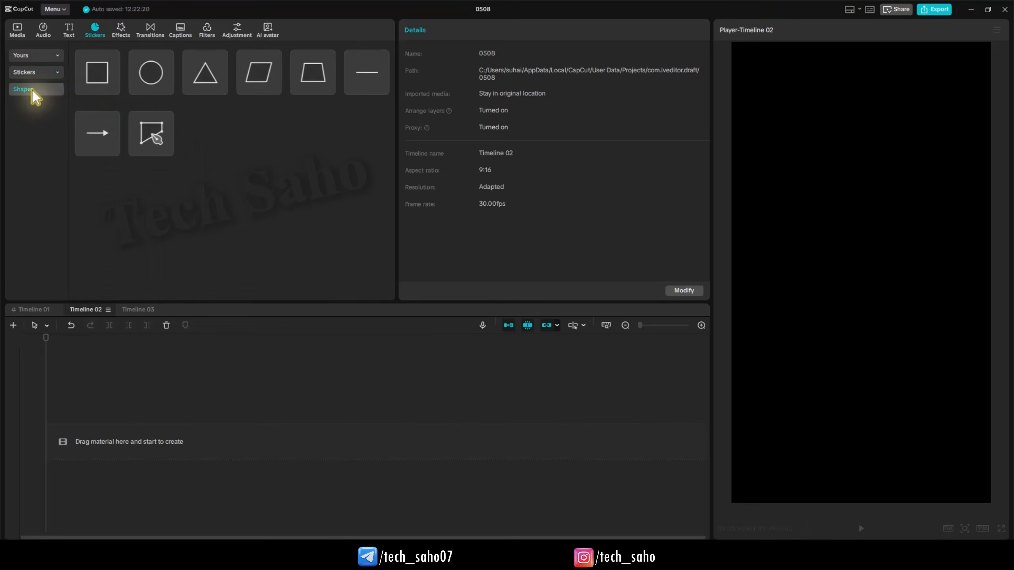
left_click(113, 88)
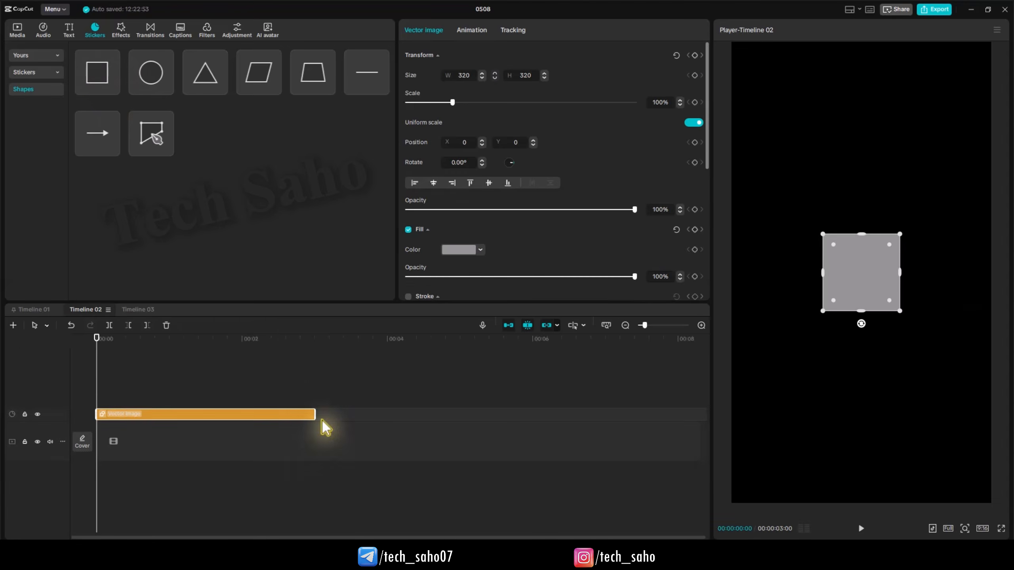
left_click_drag(316, 415, 594, 415)
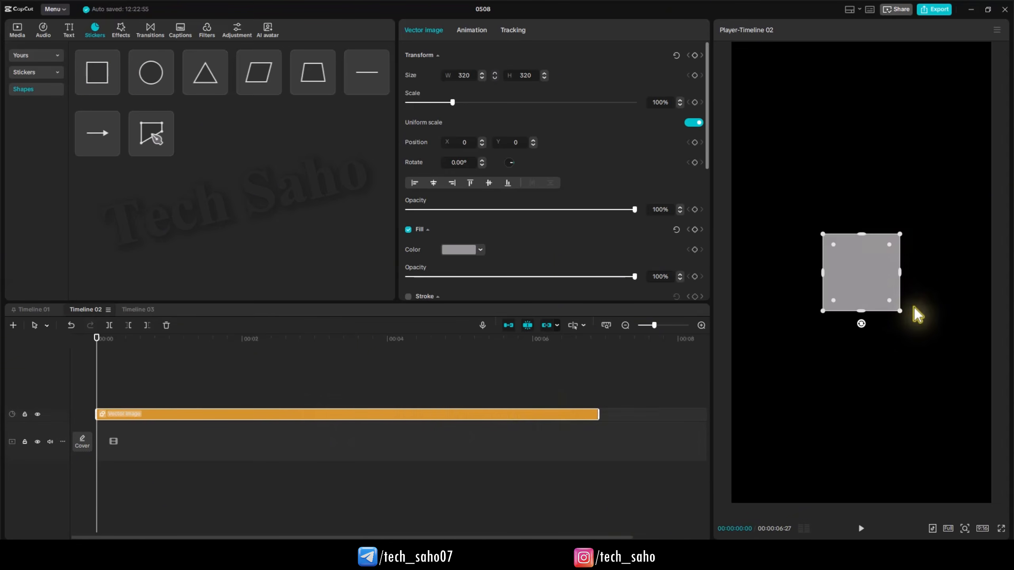
Step: Enlarge the square to about 1264 × 2210 so it covers the whole frame and fill it with white, FFFFFF
left_click_drag(900, 311, 1010, 531)
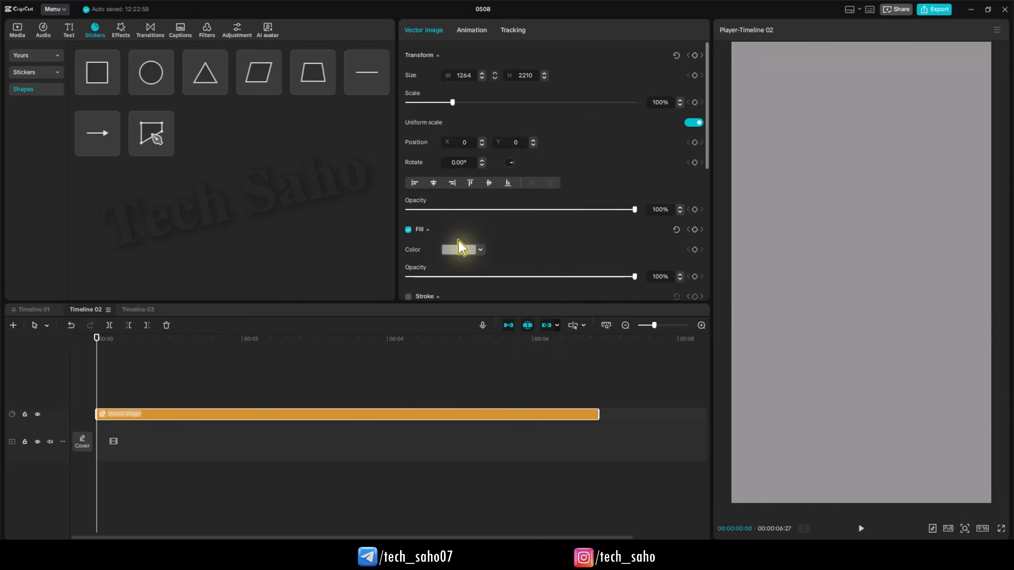
left_click(466, 248)
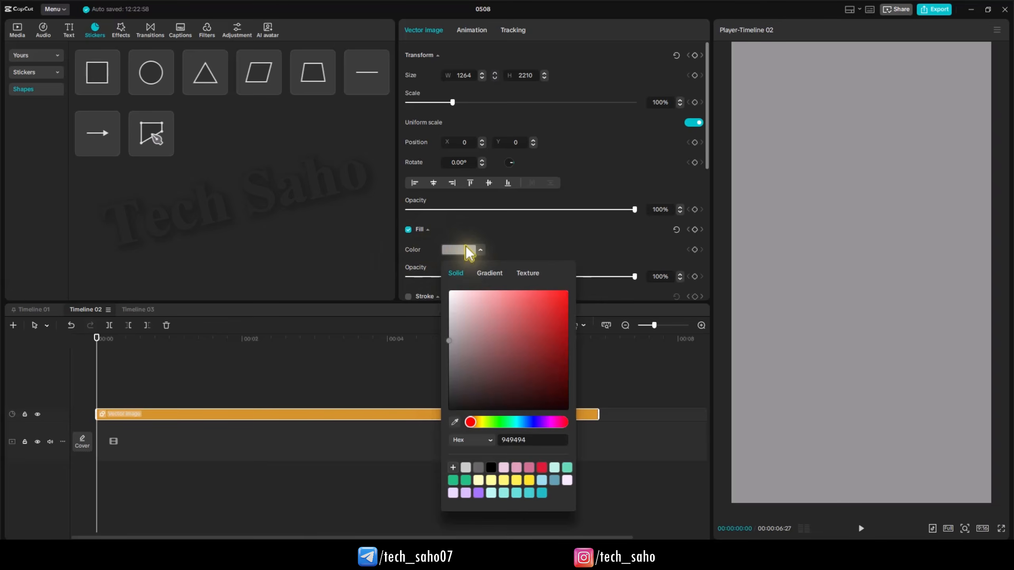
left_click_drag(448, 342, 429, 279)
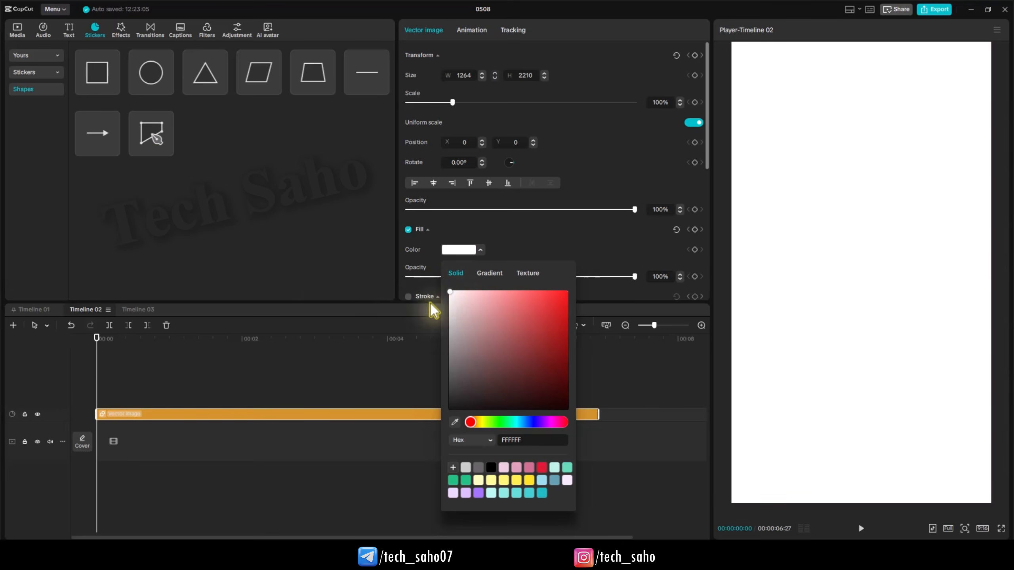
Step: Turn the white shape into a compound clip and move it down to the start of the main track
left_click(124, 369)
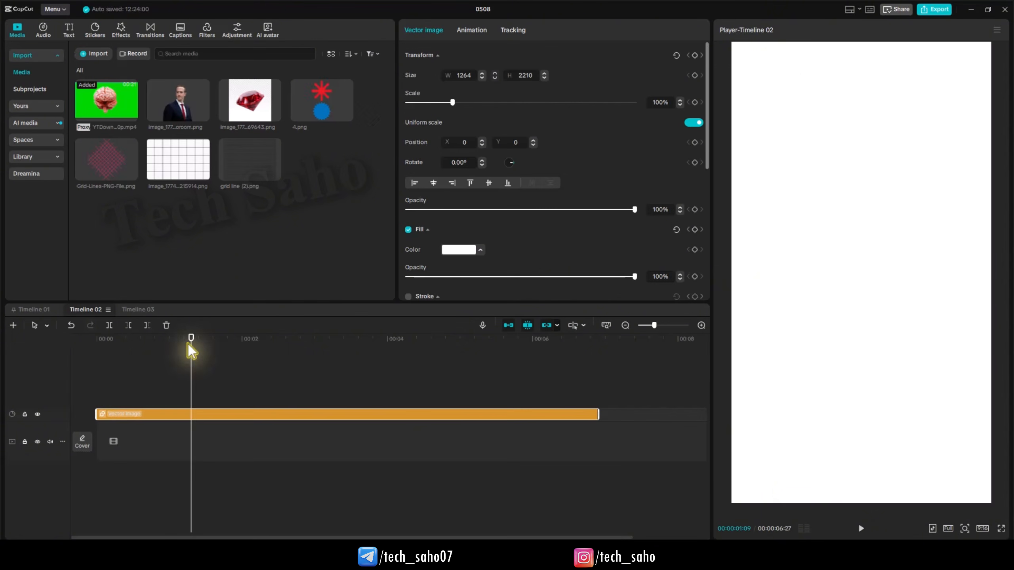
left_click_drag(189, 344, 129, 355)
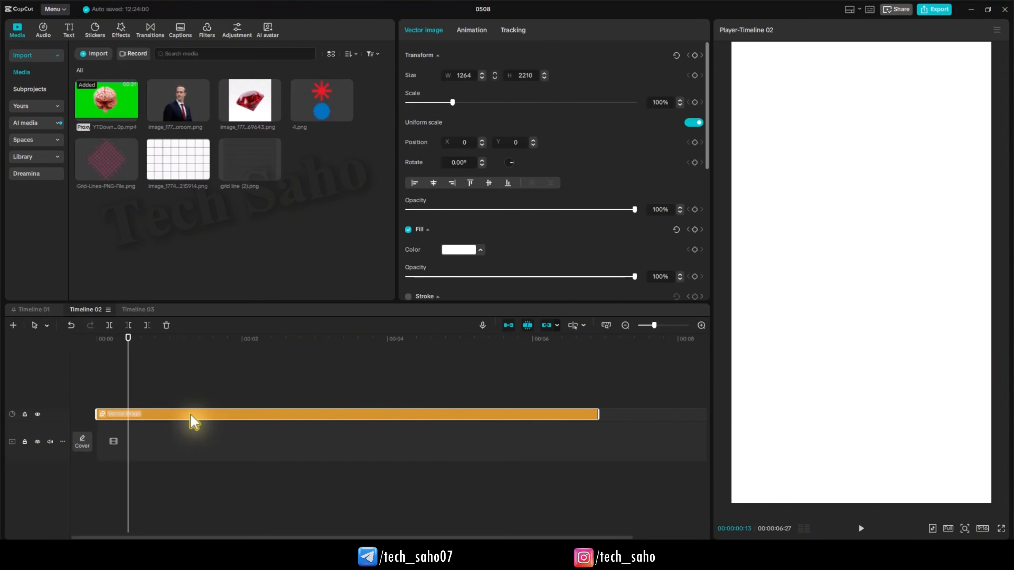
key("alt+g")
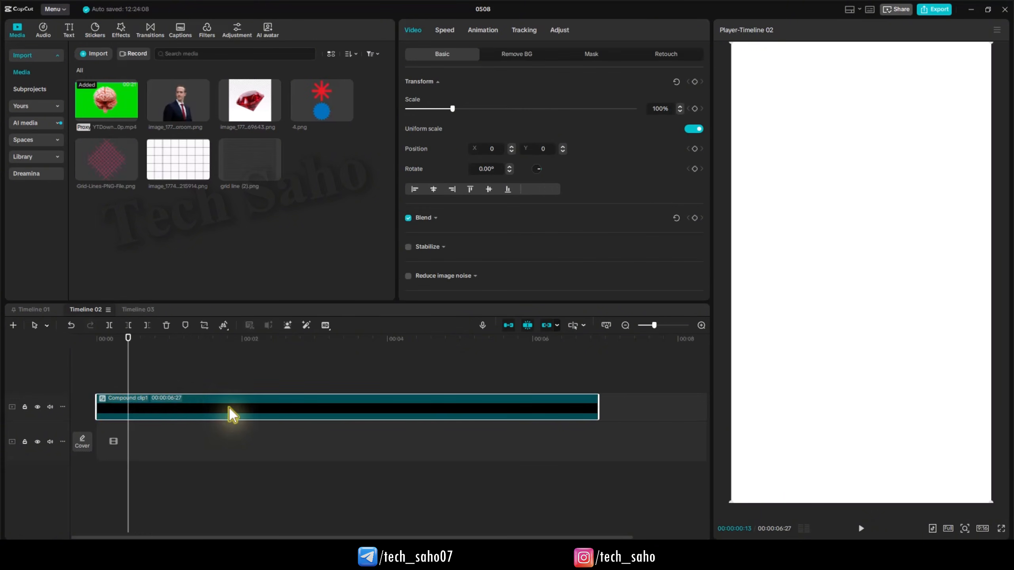
left_click_drag(225, 419, 163, 448)
Step: Place grid line (2).png above the white background for its full 00:00:06:27 length and scale it to 500%
key("Home")
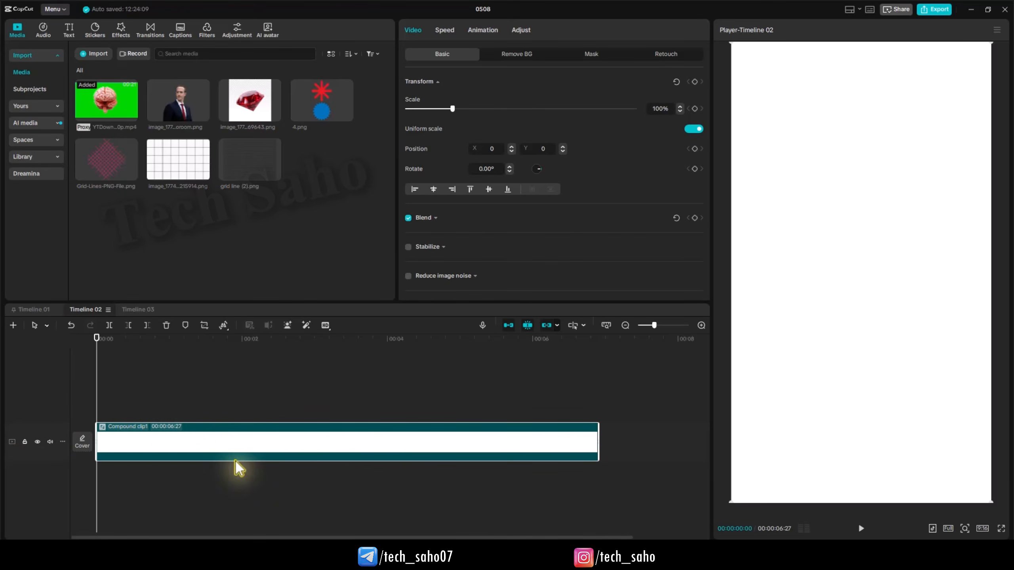
left_click_drag(247, 156, 95, 403)
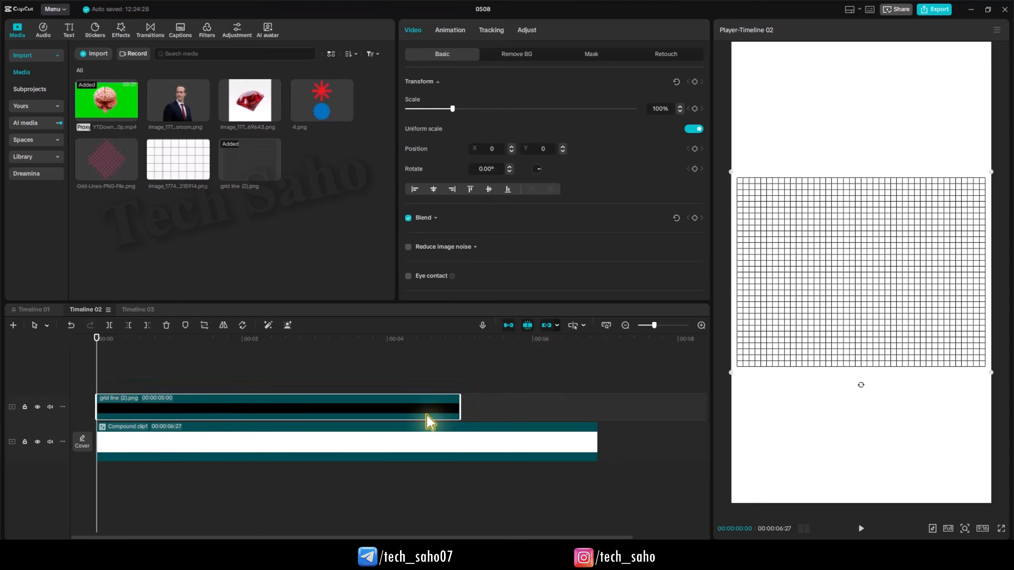
left_click_drag(461, 407, 598, 408)
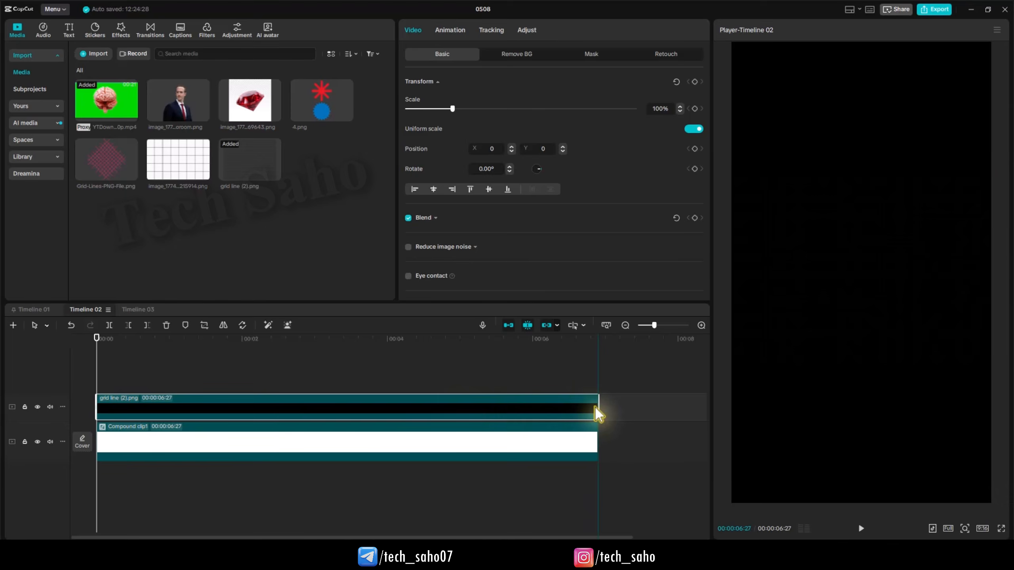
left_click_drag(451, 110, 654, 124)
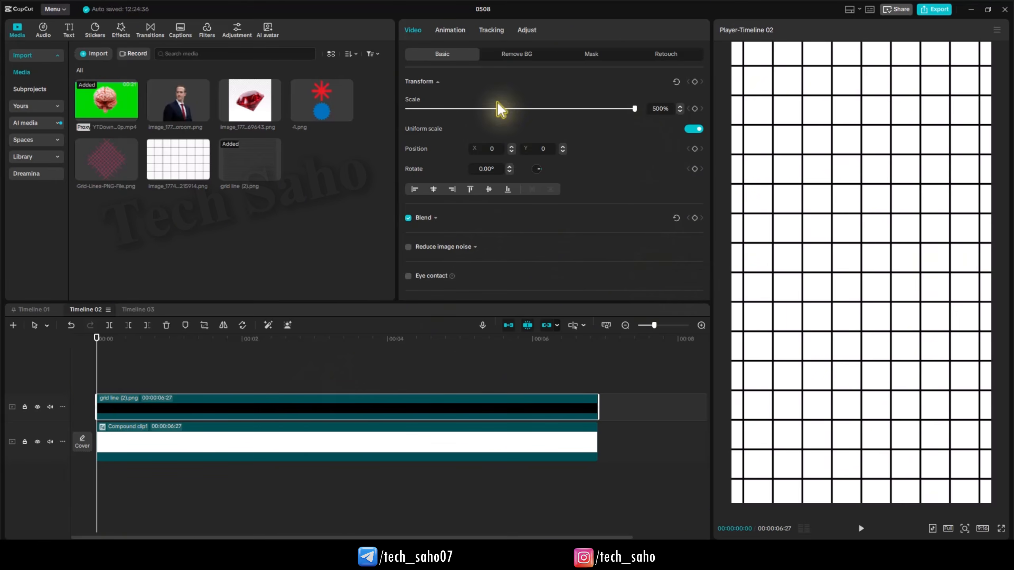
Step: Add an inverted Circle mask to the grid image
left_click(587, 56)
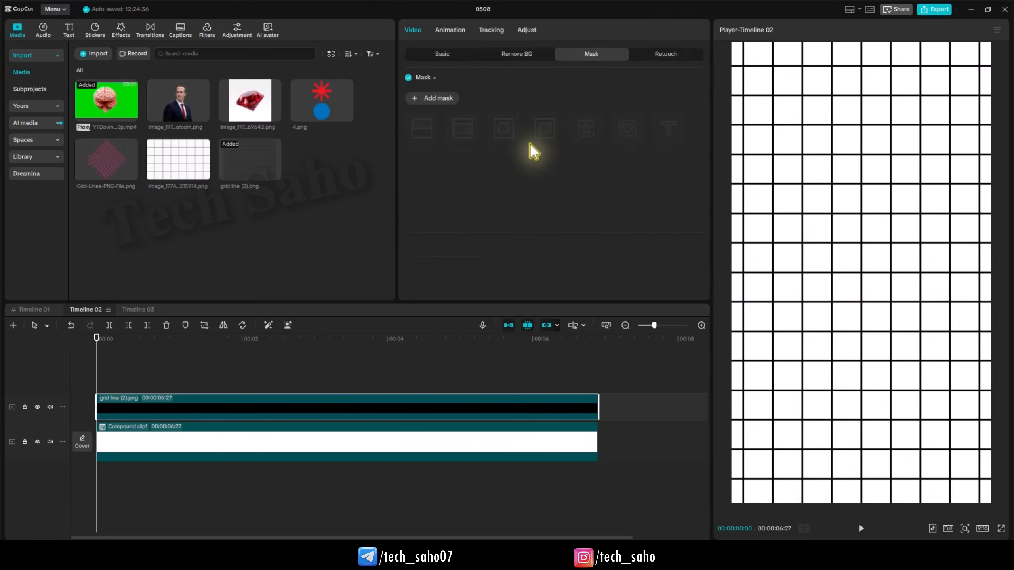
left_click(427, 99)
left_click(505, 130)
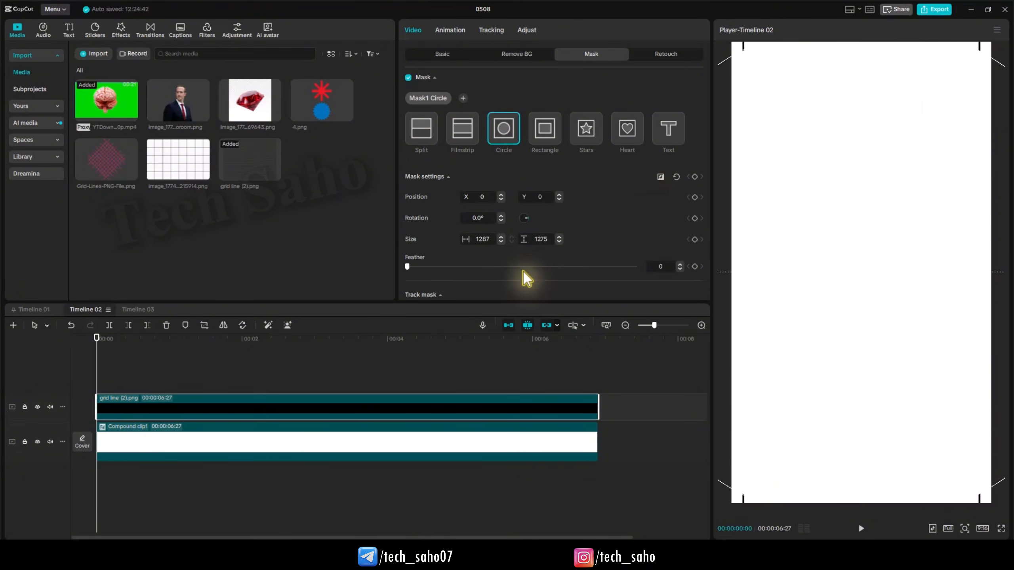
Step: Shrink the grid's circle mask around the frame's centre to about 375 × 371
scroll(880, 284, "down", 5)
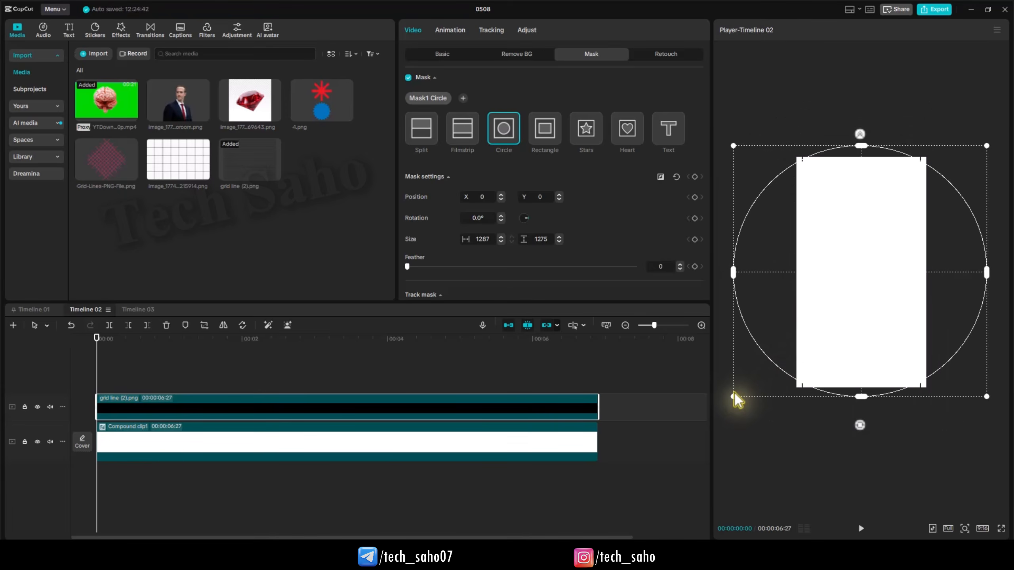
scroll(851, 198, "up", 5)
scroll(852, 198, "down", 5)
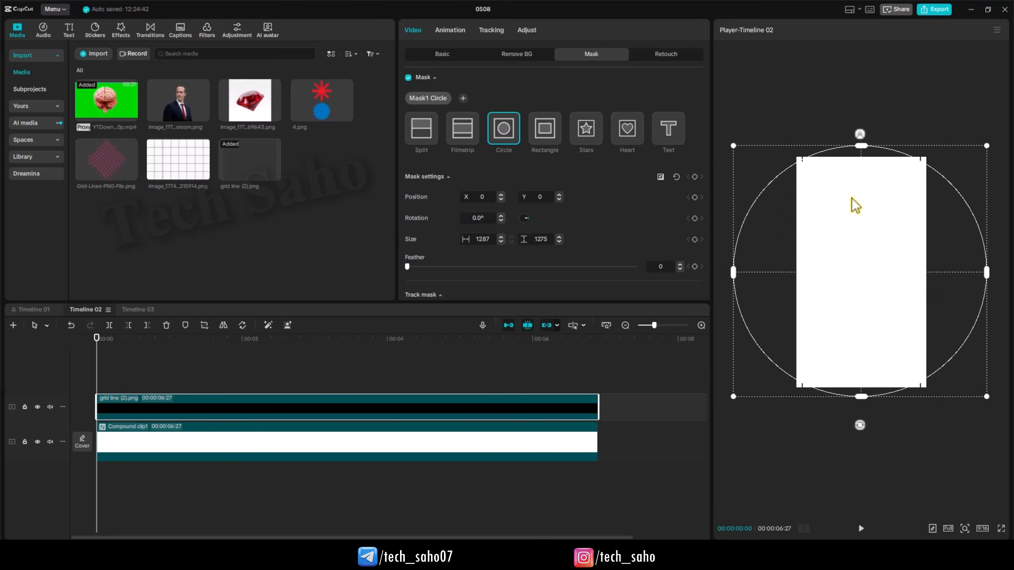
scroll(852, 198, "up", 5)
scroll(852, 198, "down", 5)
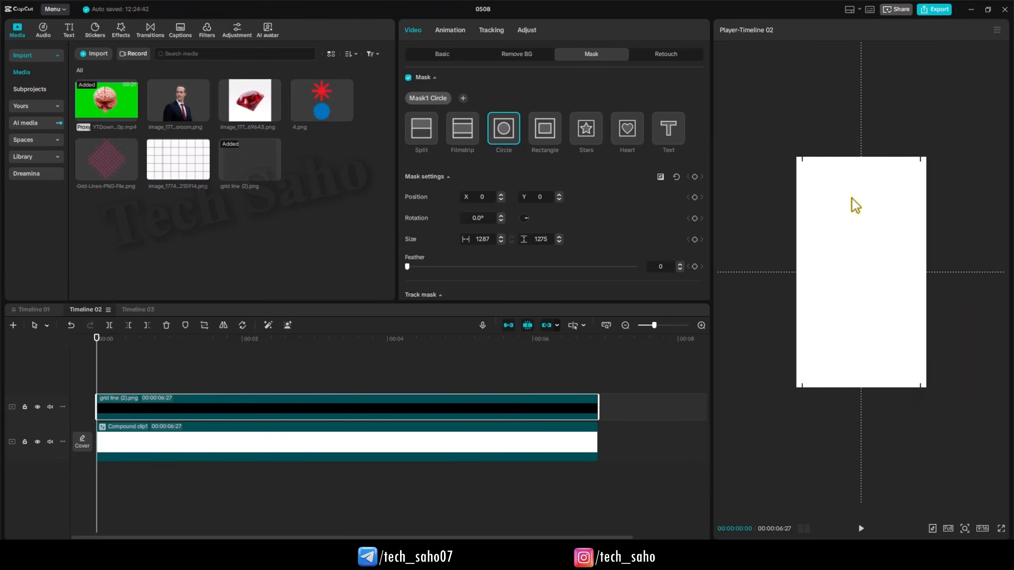
scroll(852, 198, "up", 5)
scroll(852, 198, "down", 3)
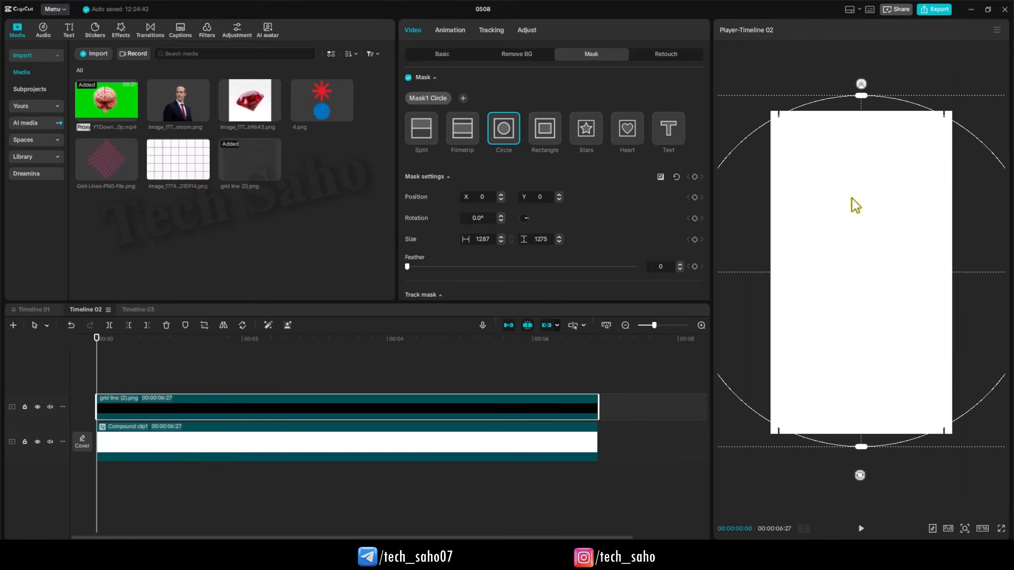
scroll(853, 198, "down", 2)
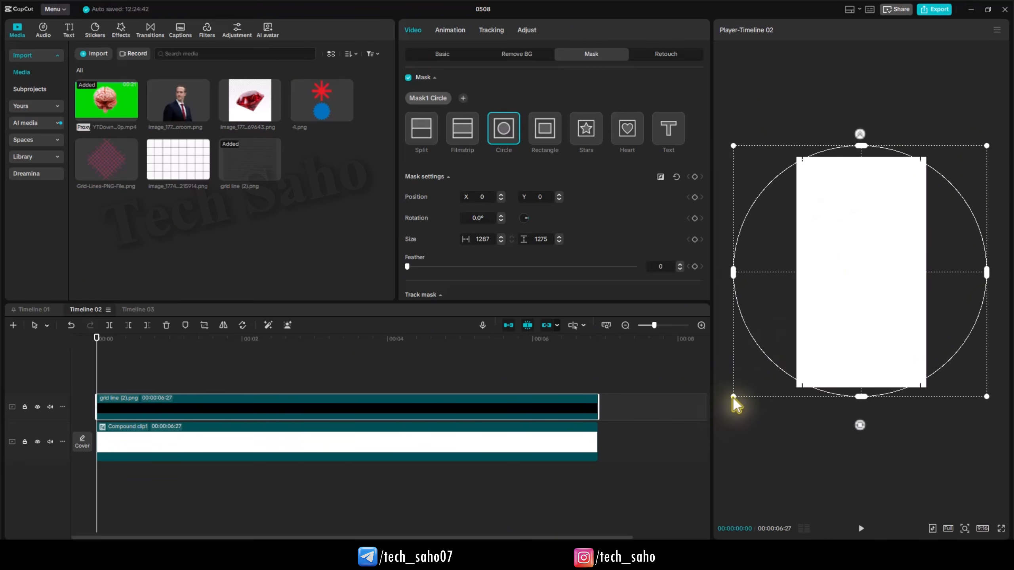
left_click_drag(733, 397, 803, 365)
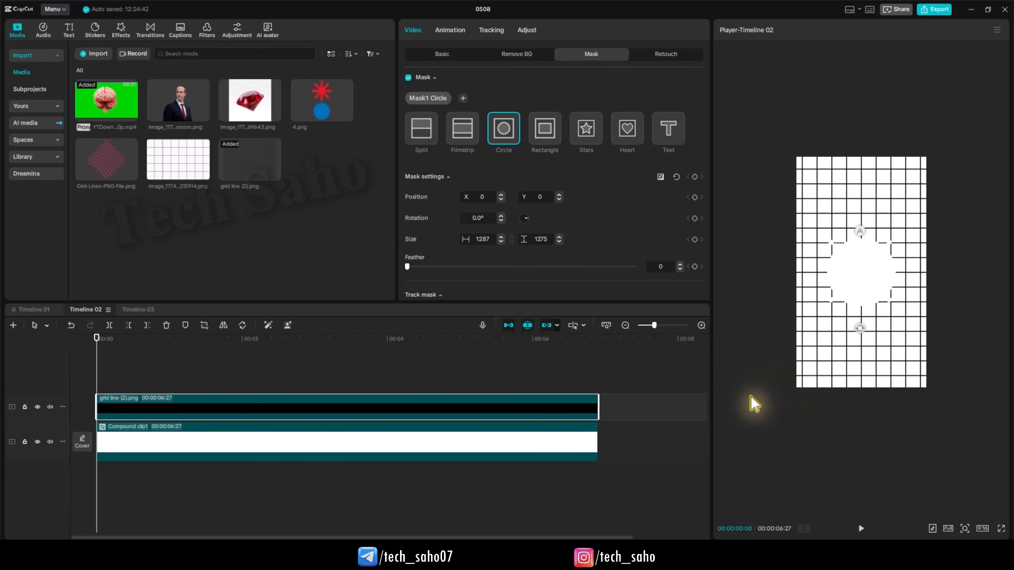
scroll(940, 256, "up", 4)
scroll(939, 255, "down", 3)
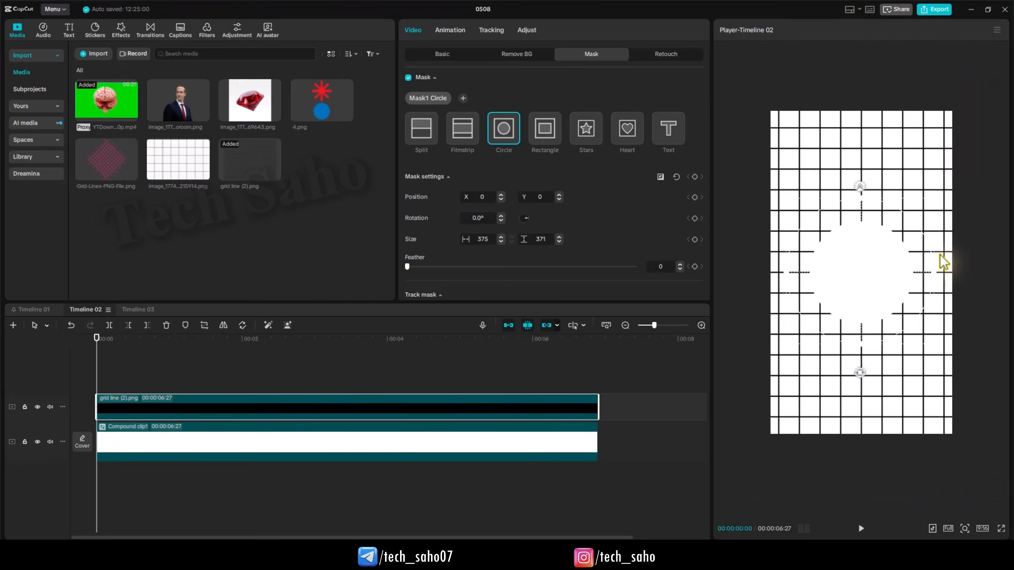
Step: Feather the grid's circle mask to 35 and turn off its inversion so the grid shows inside the circle
scroll(940, 260, "up", 1)
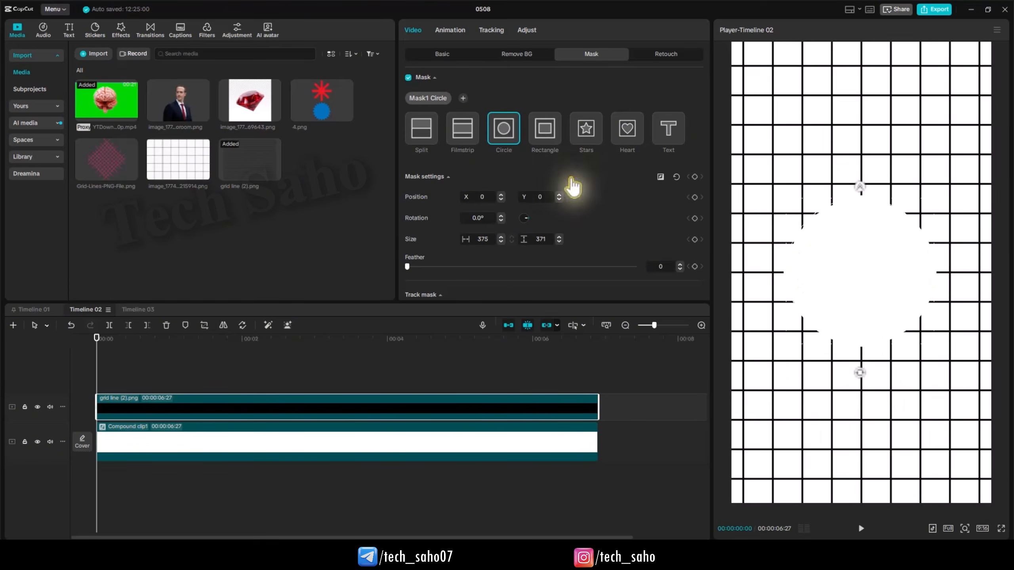
left_click_drag(411, 269, 488, 266)
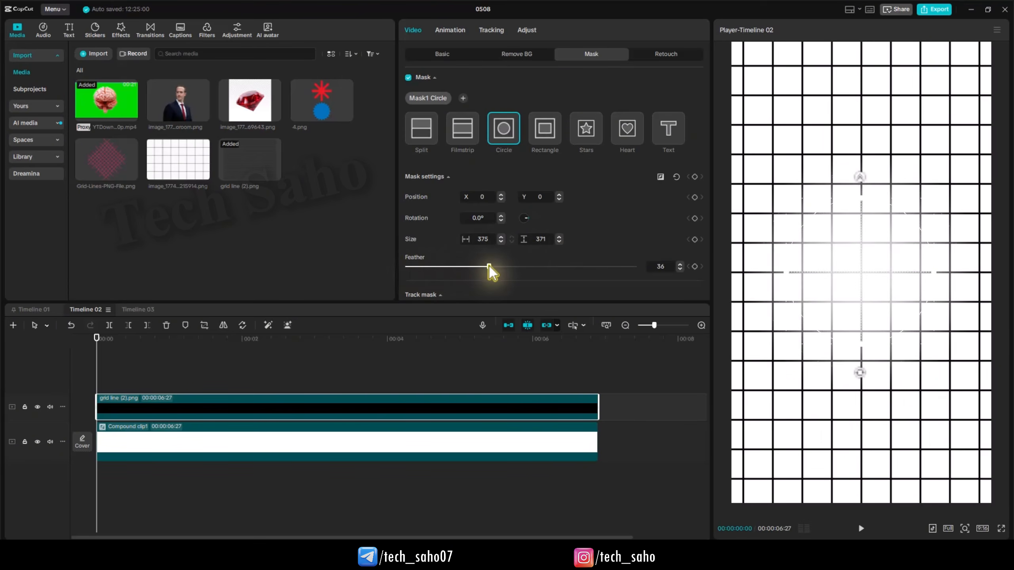
left_click(660, 177)
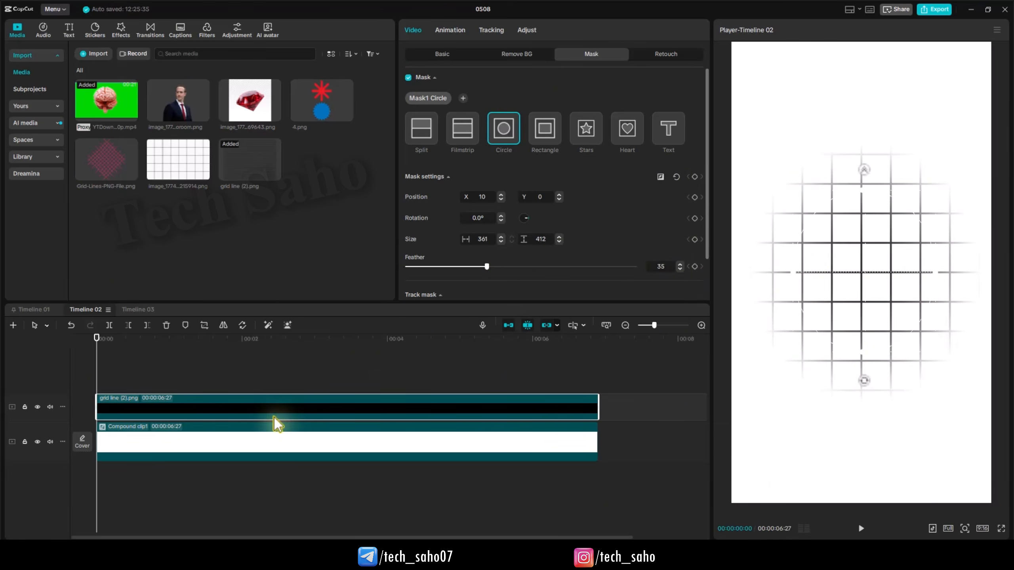
Step: Lower the grid image's blend opacity to 14%
left_click(438, 55)
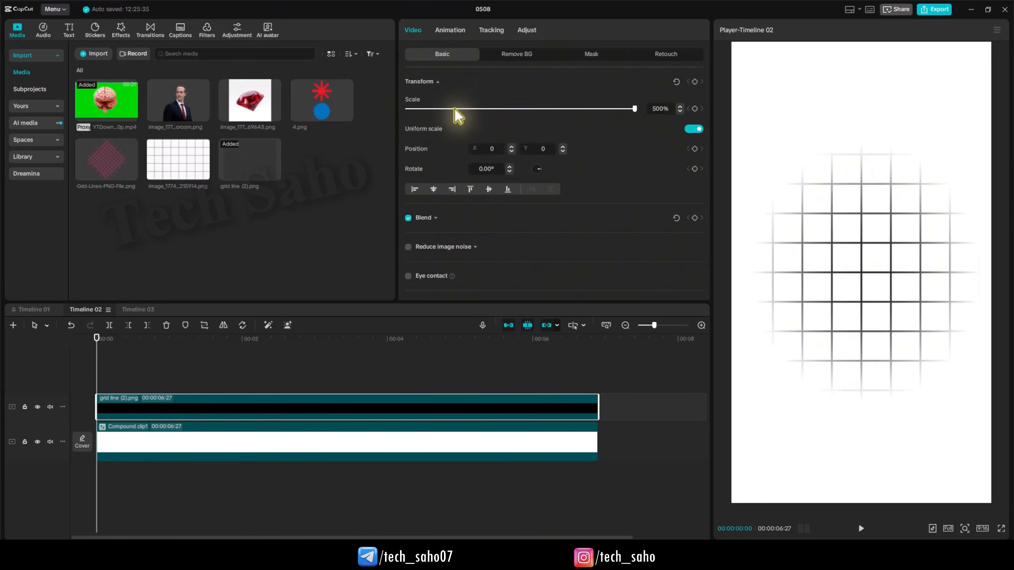
left_click(424, 219)
left_click_drag(591, 265, 435, 270)
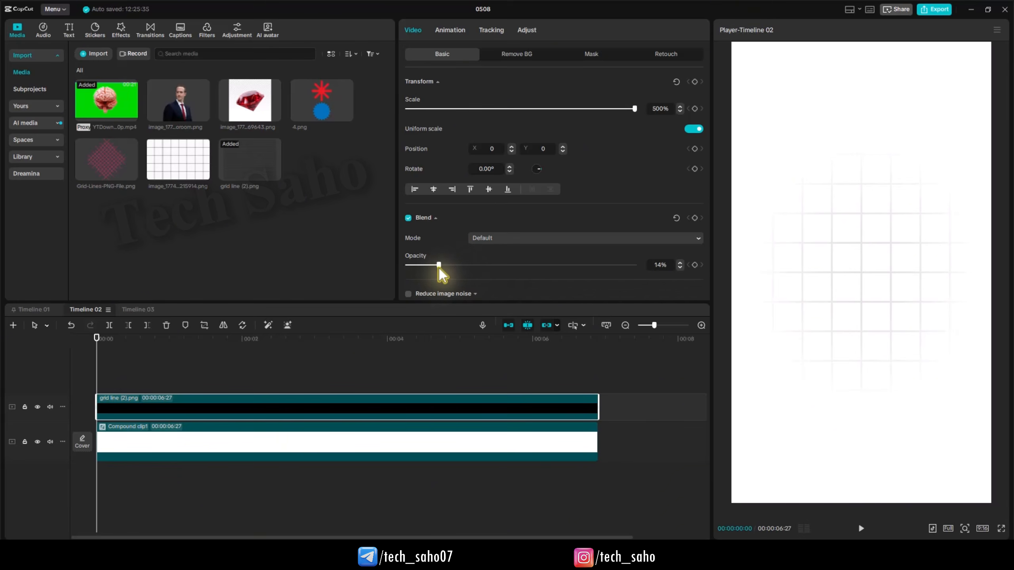
left_click(293, 389)
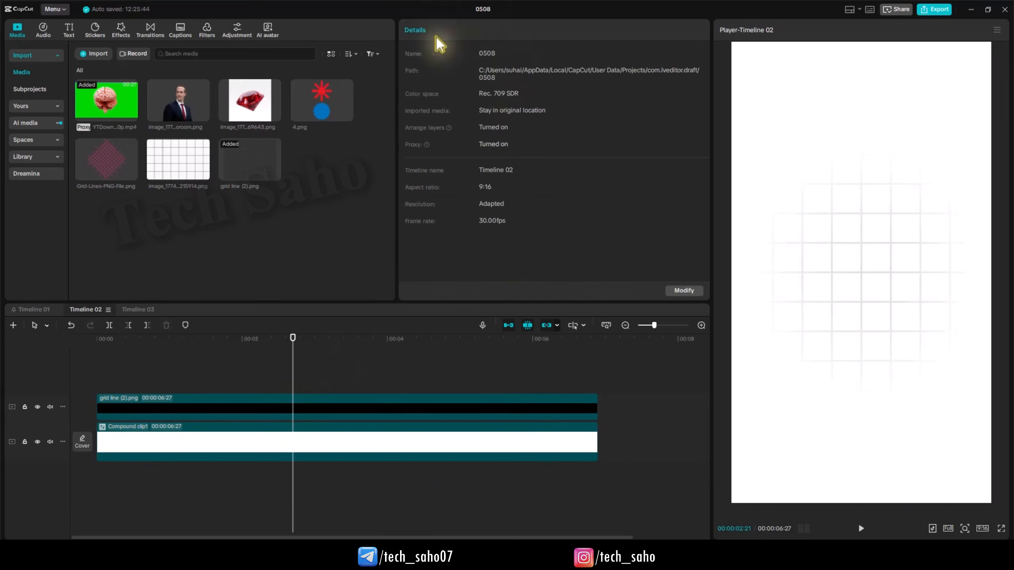
Step: Centre the grid's circle mask at X 0, Y 0 and stretch it into a tall ellipse of about 402 × 680
left_click(348, 415)
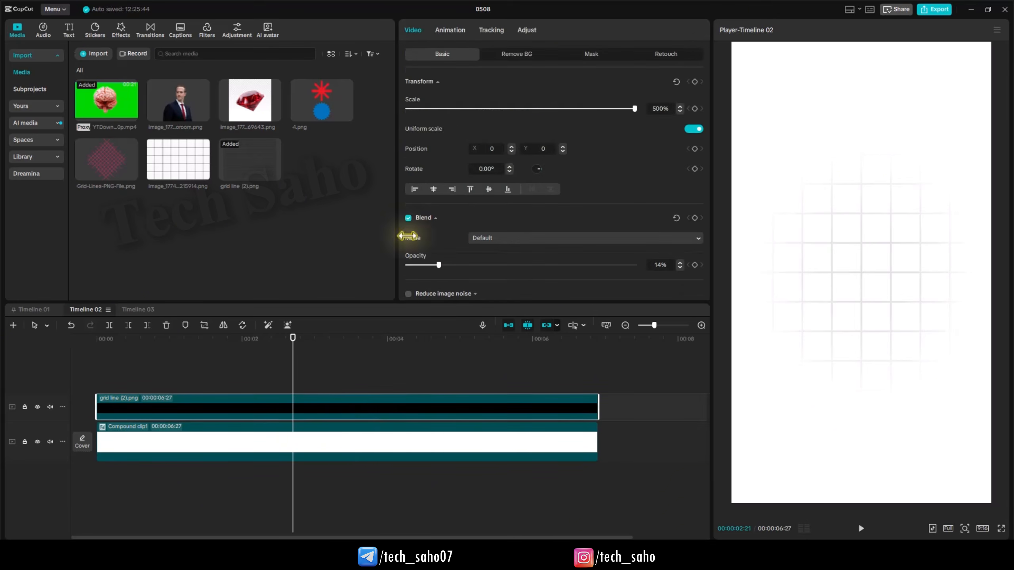
left_click(582, 53)
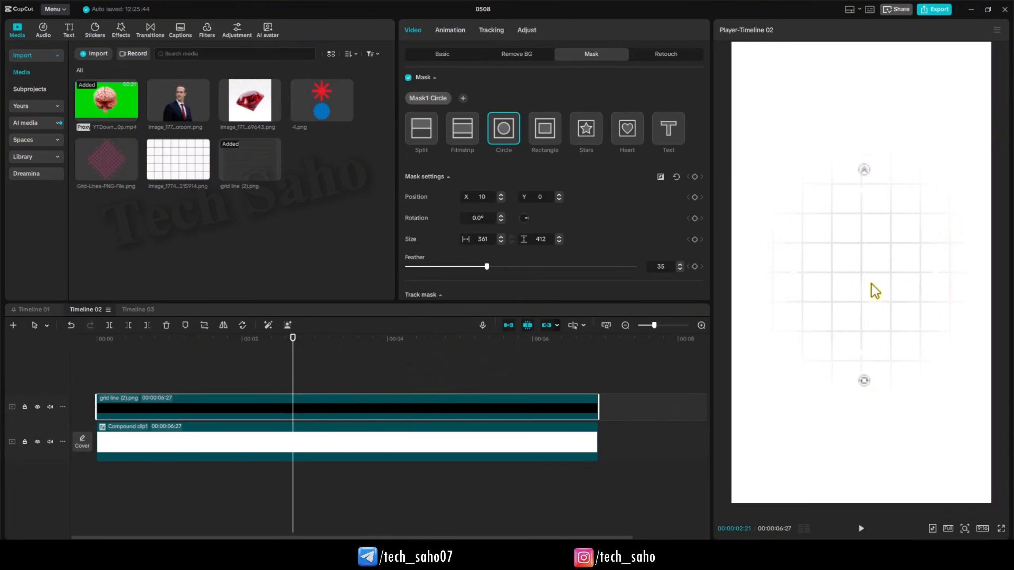
left_click_drag(872, 284, 870, 283)
left_click_drag(933, 275, 943, 274)
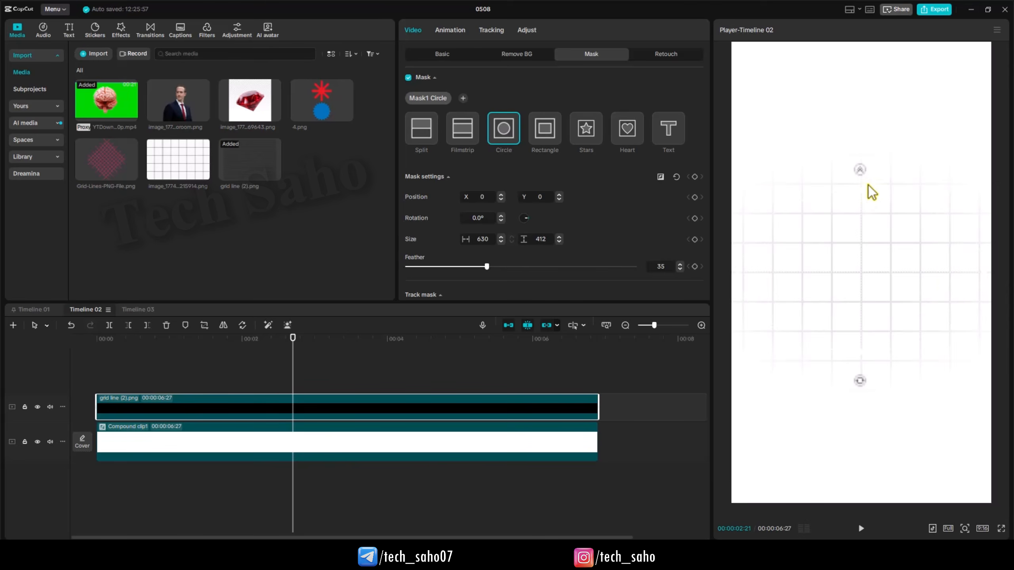
left_click_drag(862, 191, 860, 179)
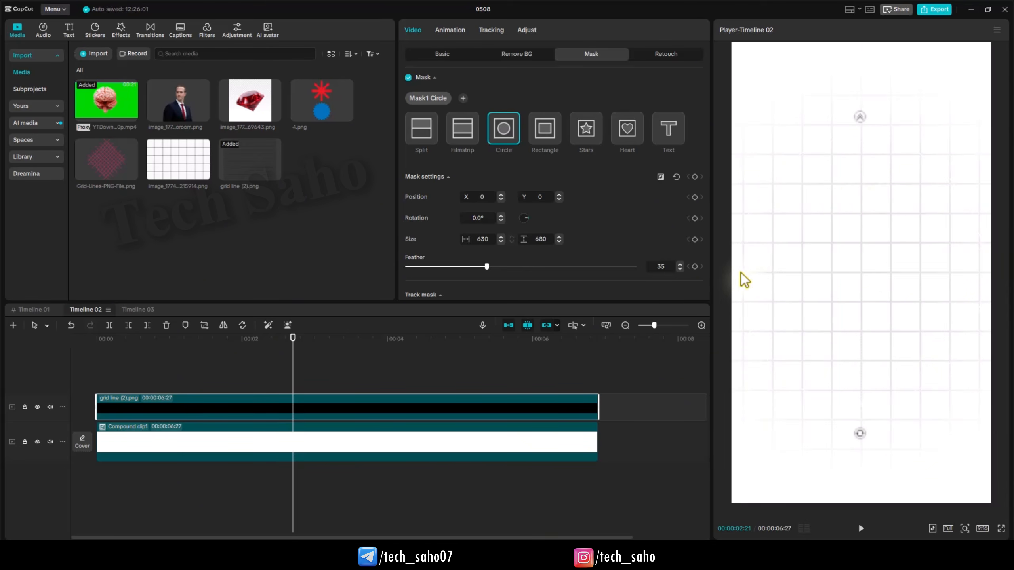
left_click_drag(741, 273, 744, 272)
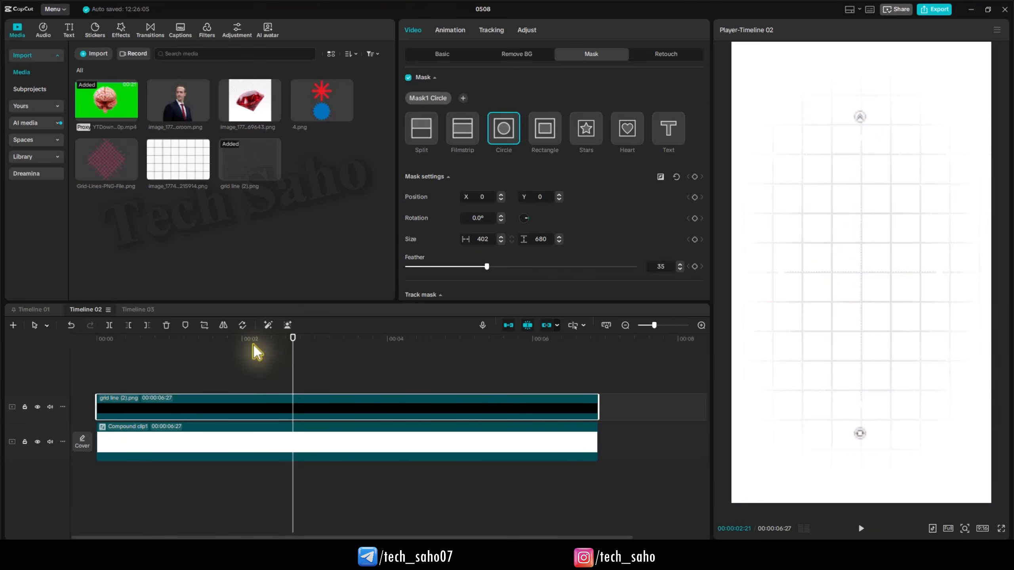
Step: Add a square shape at 00:00:00:20 above the grid and enlarge it around the centre to about 730 × 730
left_click(251, 372)
left_click_drag(173, 350, 146, 363)
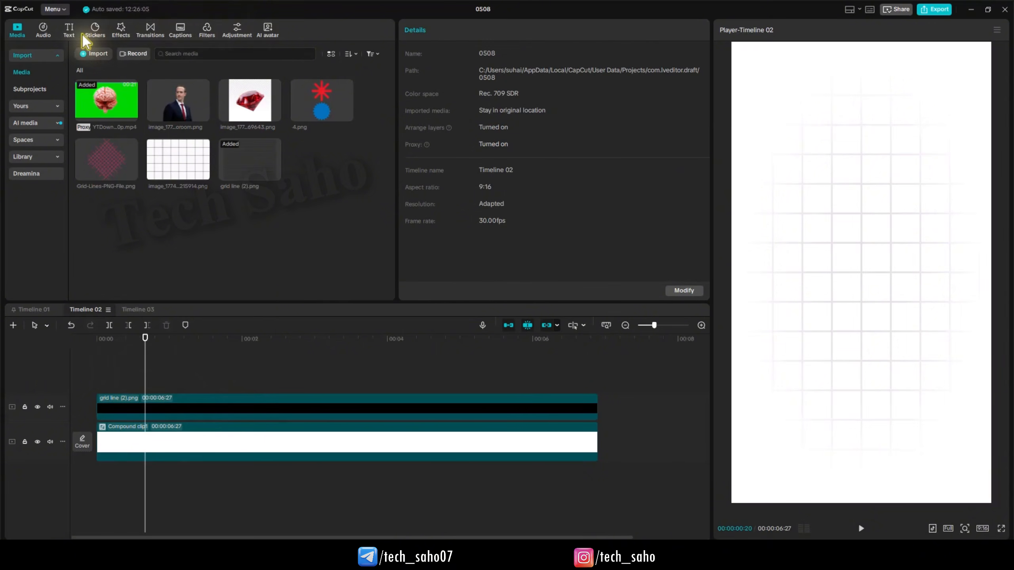
left_click(96, 34)
left_click(113, 89)
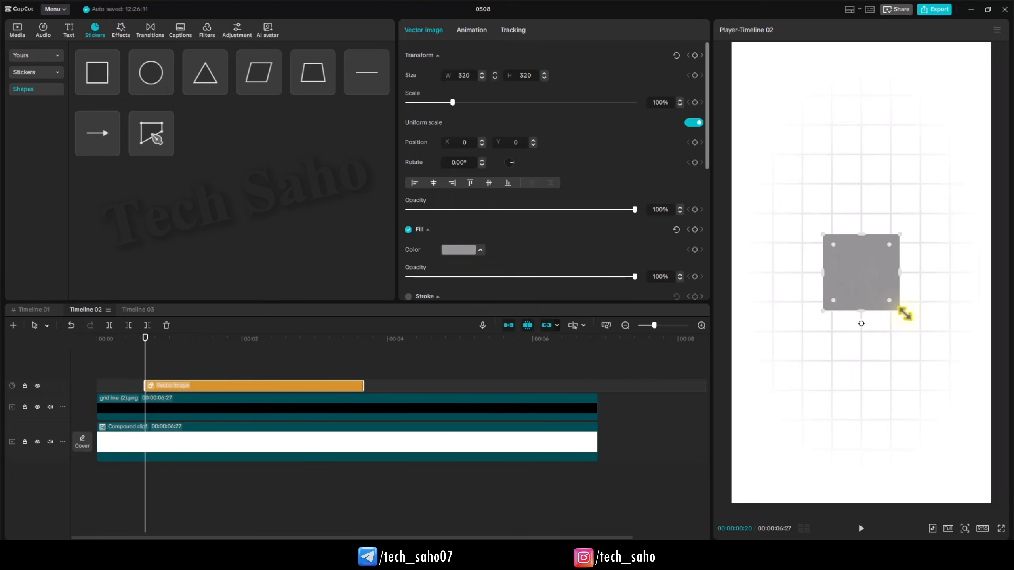
left_click_drag(904, 314, 954, 361)
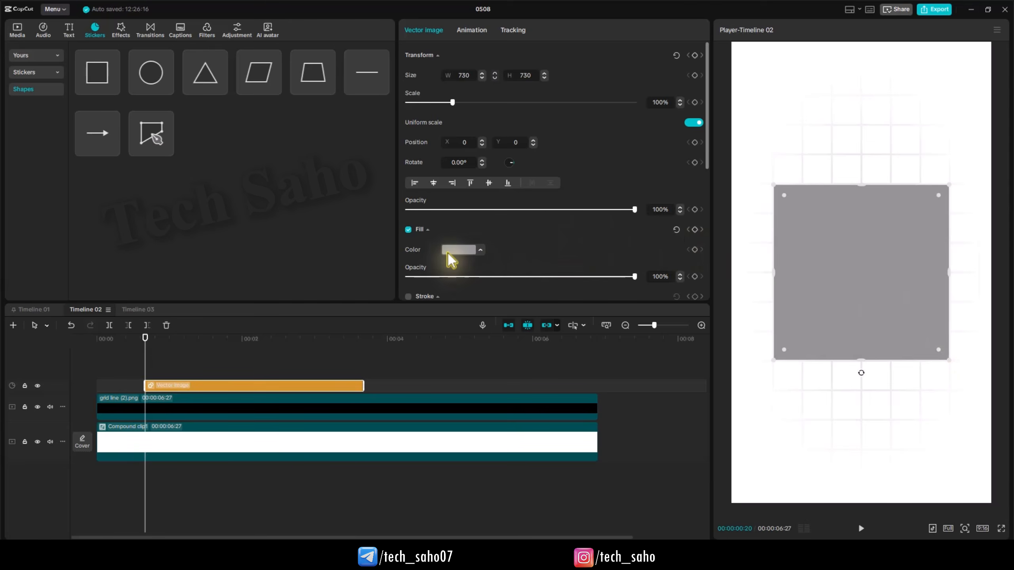
Step: Switch the square's fill to a gradient and delete its middle colour stop
left_click(468, 250)
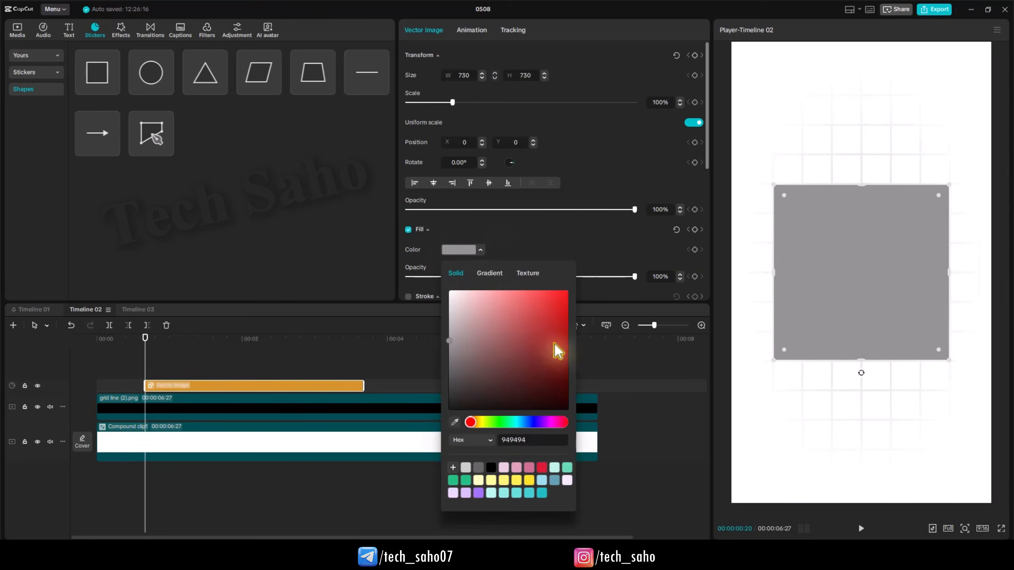
left_click(489, 274)
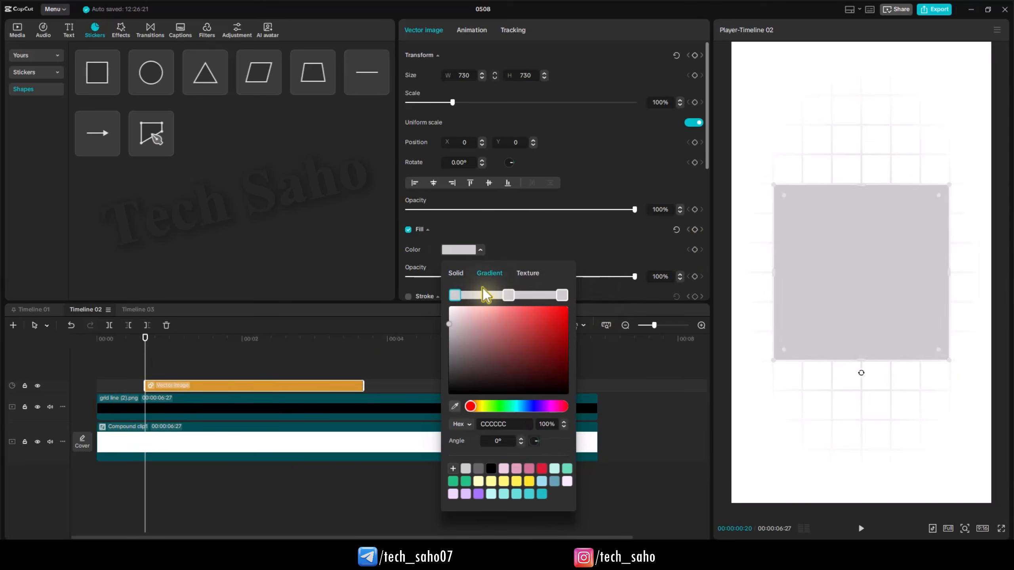
left_click(508, 294)
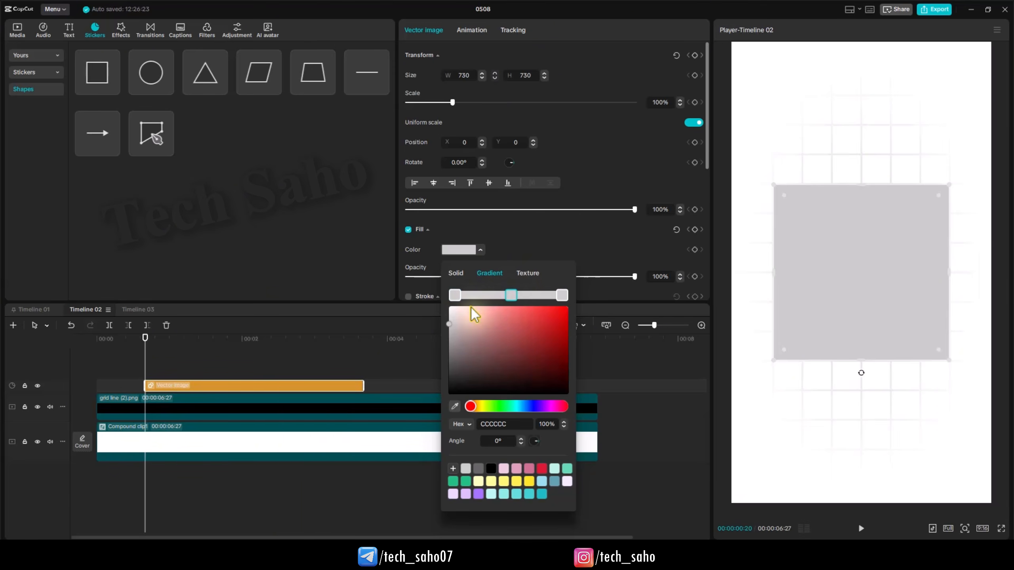
left_click_drag(515, 295, 352, 389)
right_click(502, 295)
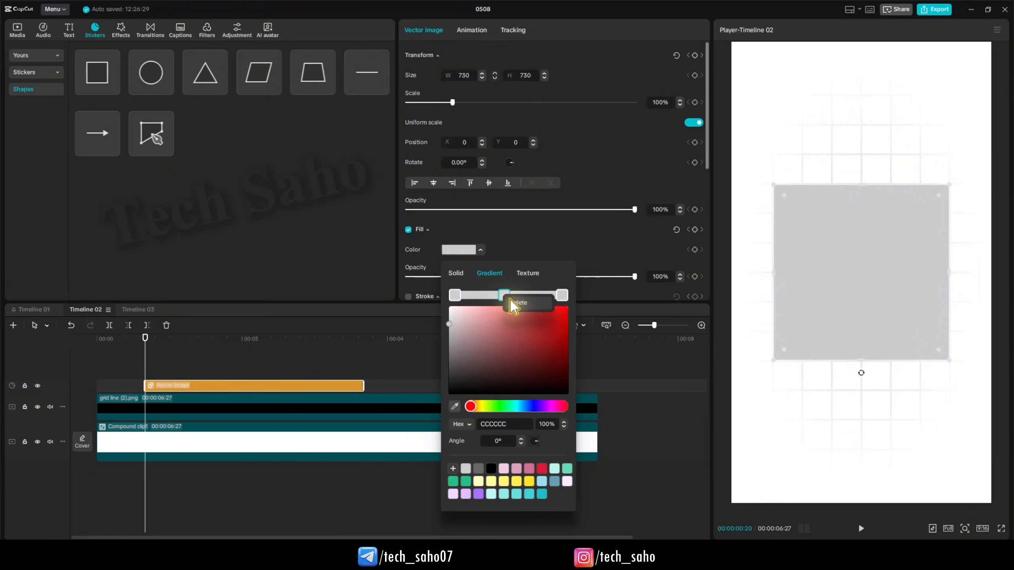
left_click(510, 302)
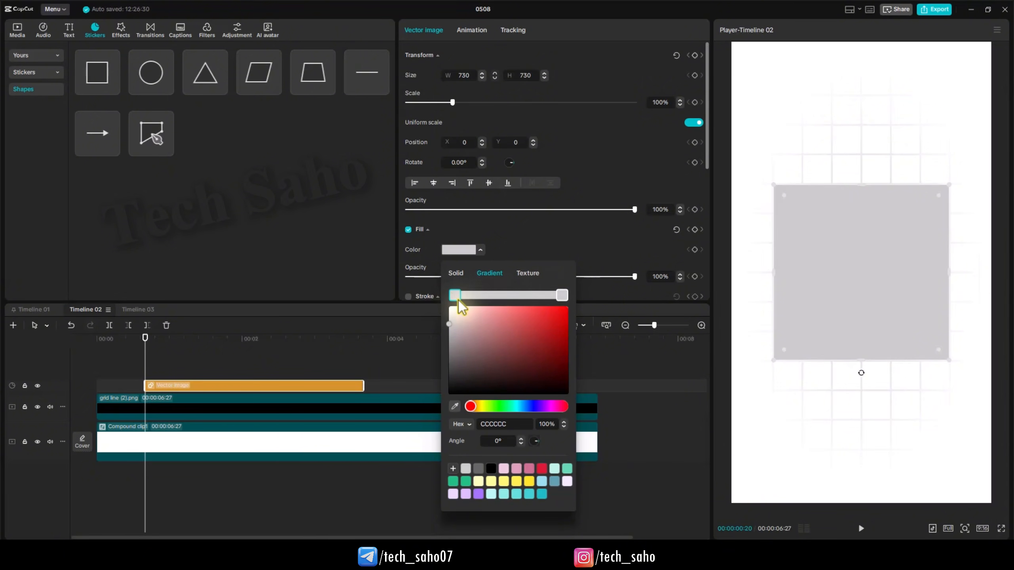
Step: Set the square's gradient to red EE0000 at the first stop and dark blue 072364 at the last stop
left_click_drag(558, 325, 568, 311)
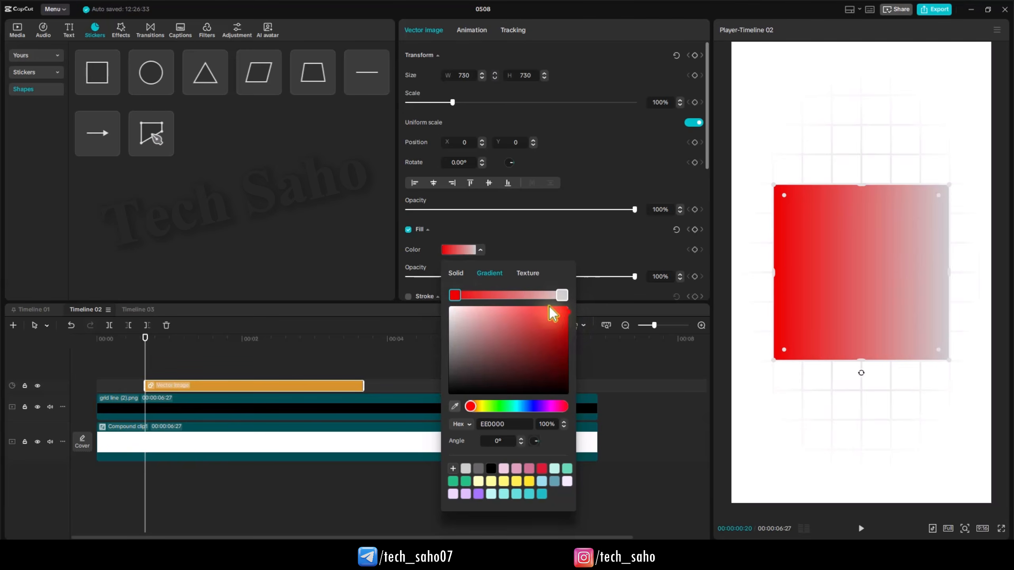
left_click(562, 295)
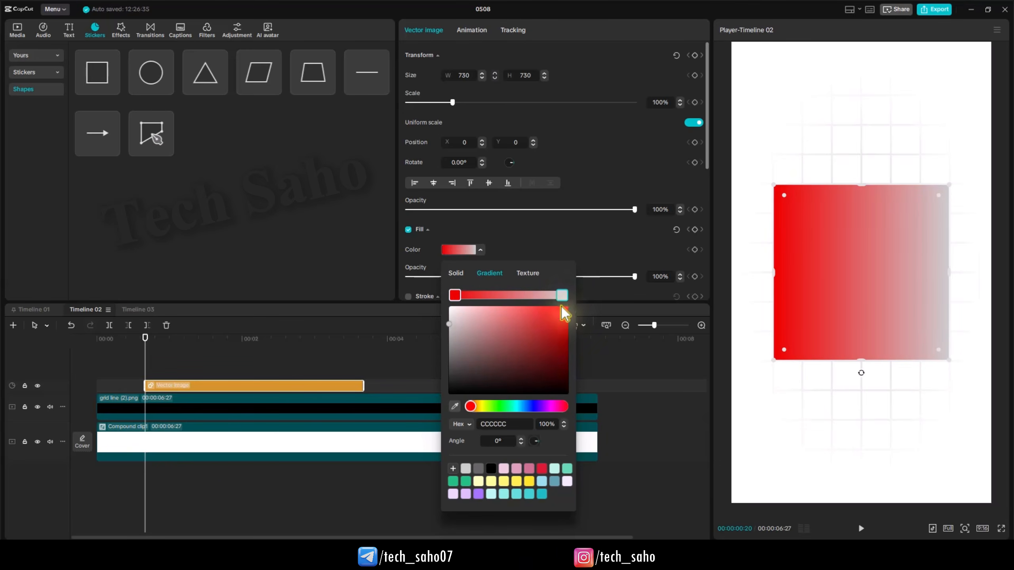
left_click(560, 352)
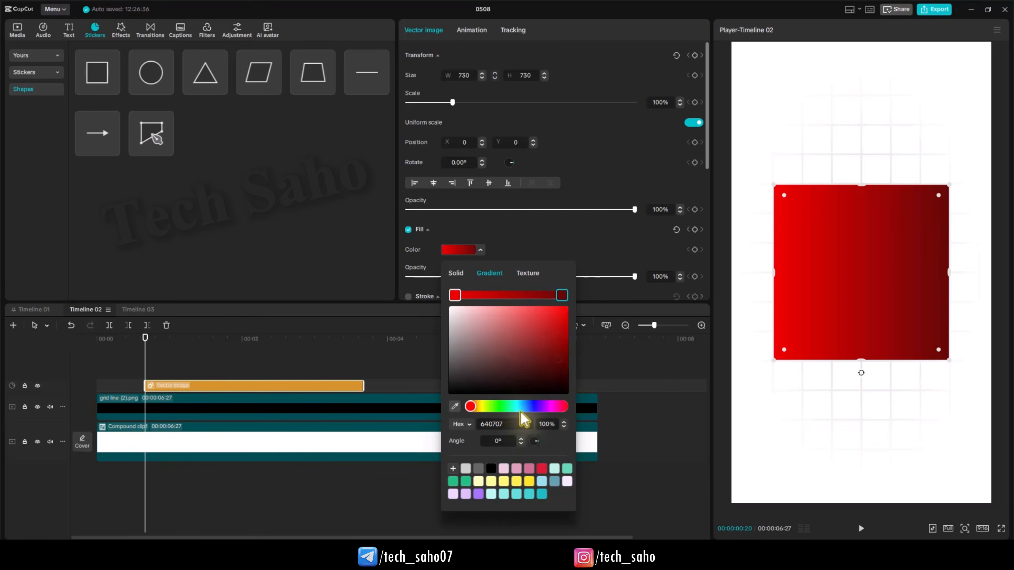
left_click(530, 407)
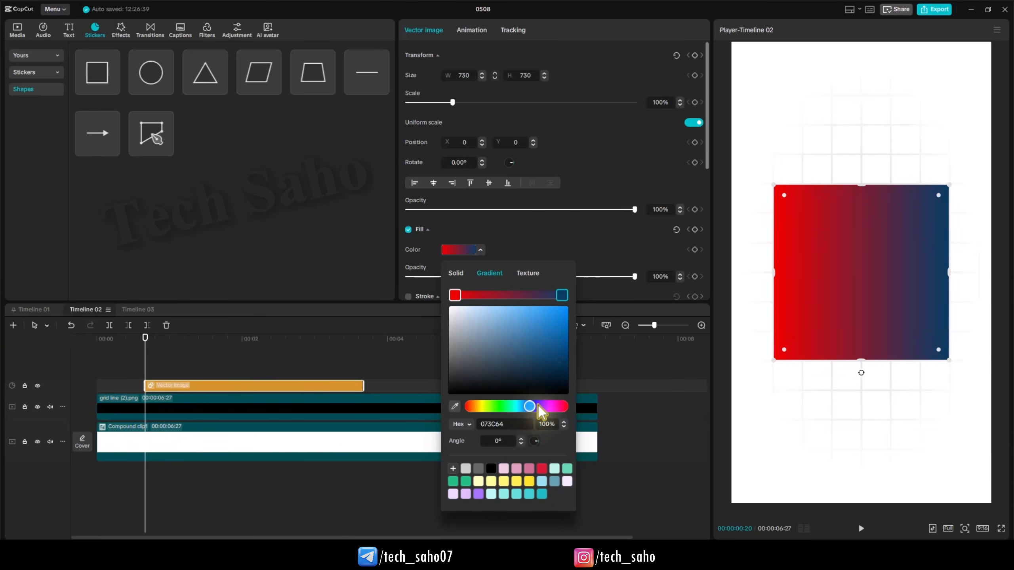
left_click(554, 351)
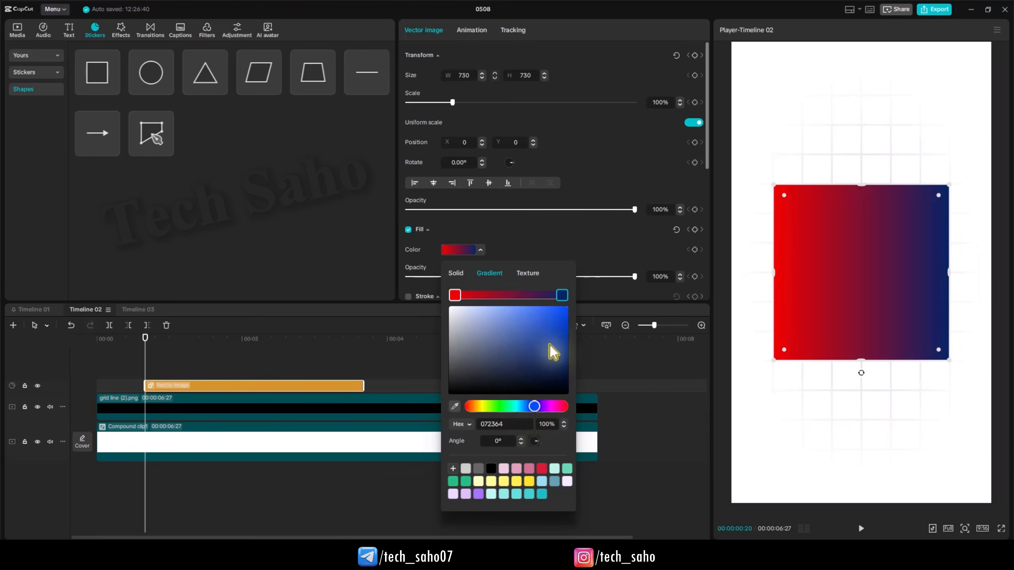
Step: Change the gradient's first stop to light blue 0097EE and rotate the gradient to run vertically with light blue at the upper edge
left_click(455, 295)
left_click(533, 407)
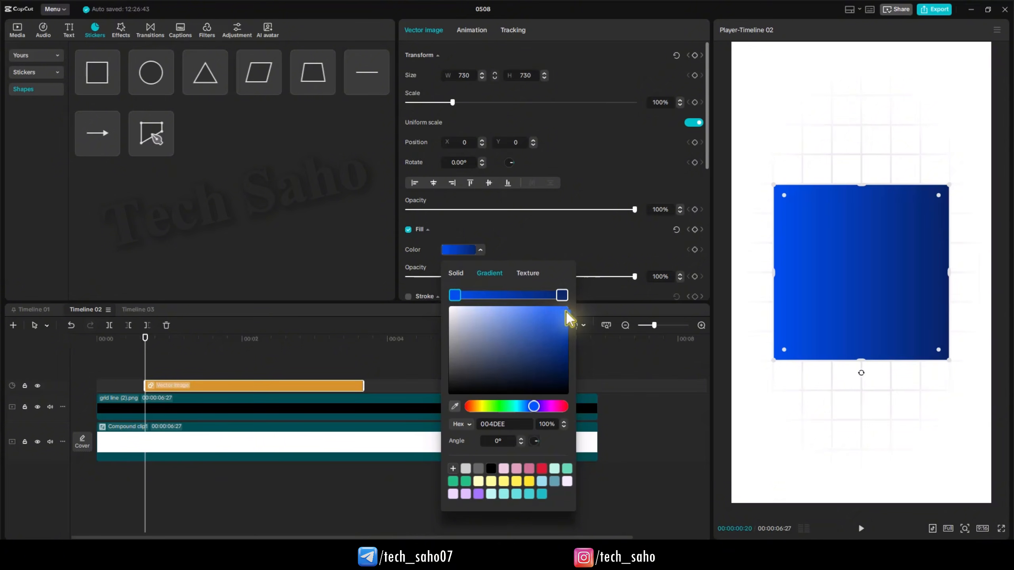
left_click_drag(533, 407, 528, 407)
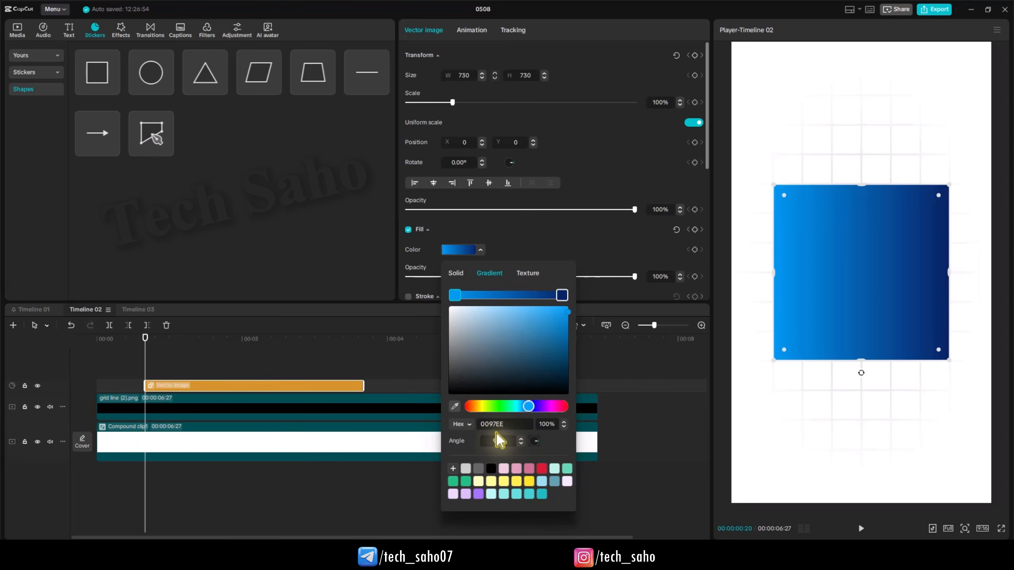
left_click(556, 443)
left_click(294, 358)
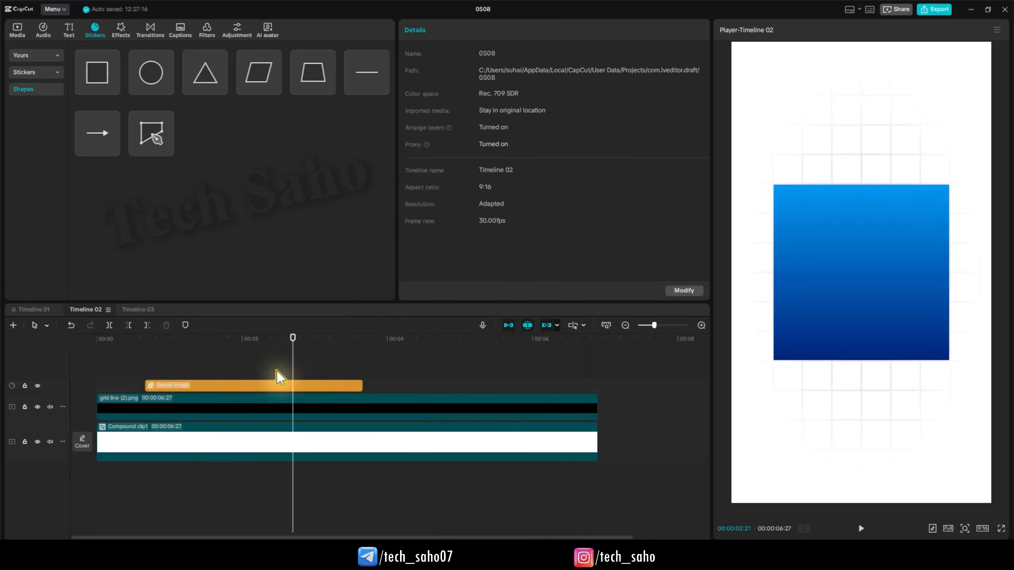
Step: Stretch the blue square clip over the full 00:00:06:27 of the timeline and turn it into a compound clip
left_click_drag(254, 386, 201, 385)
left_click_drag(311, 386, 595, 388)
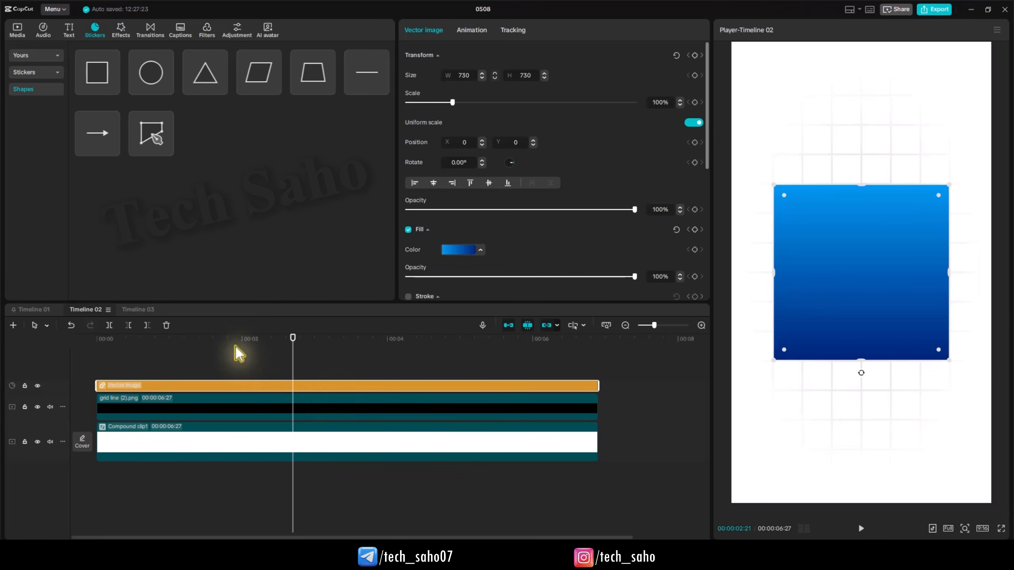
key("alt+g")
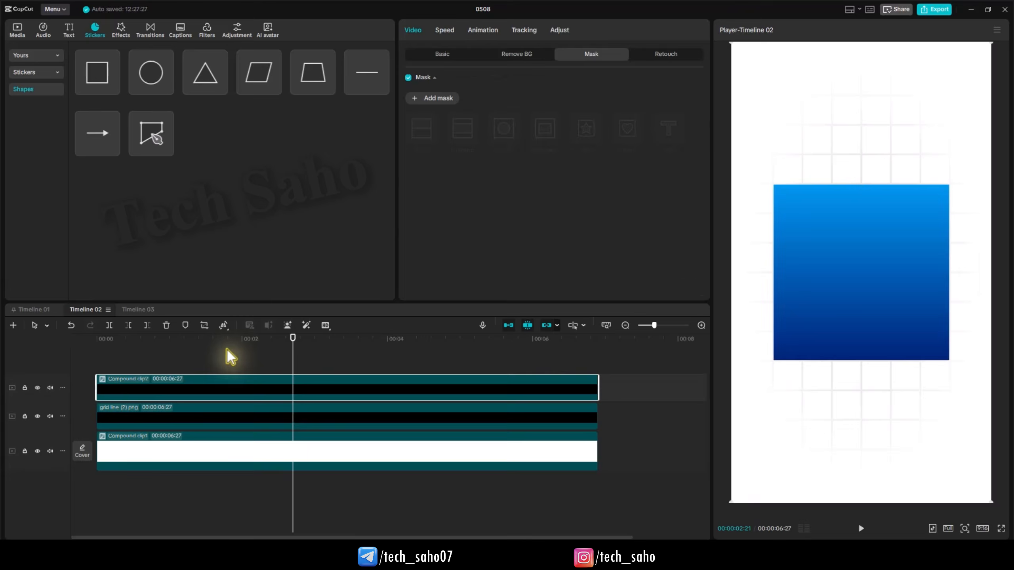
Step: Place the cut-out image of the man in a suit above the blue square and extend it to 00:00:06:27
left_click(17, 30)
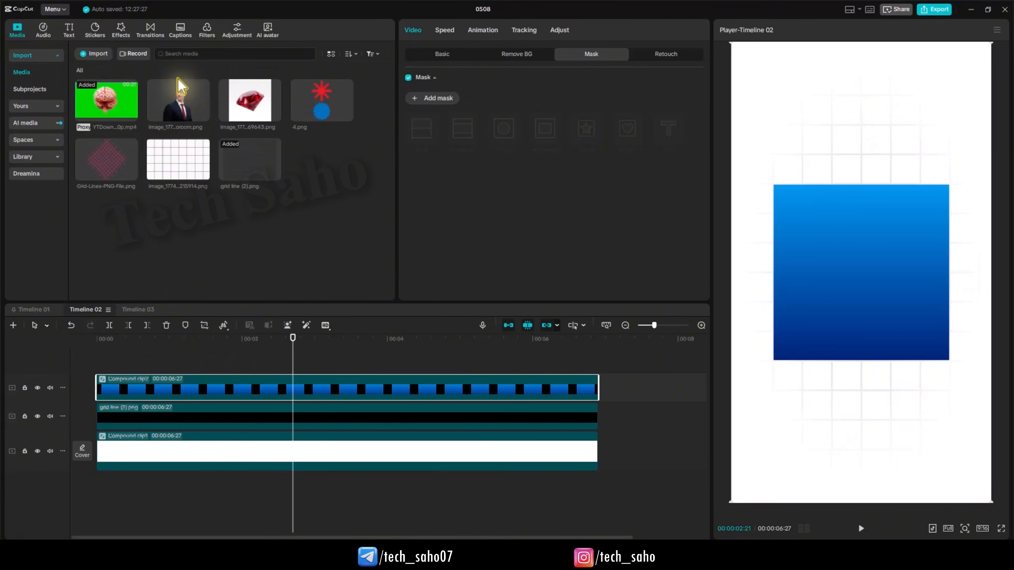
left_click_drag(178, 100, 335, 388)
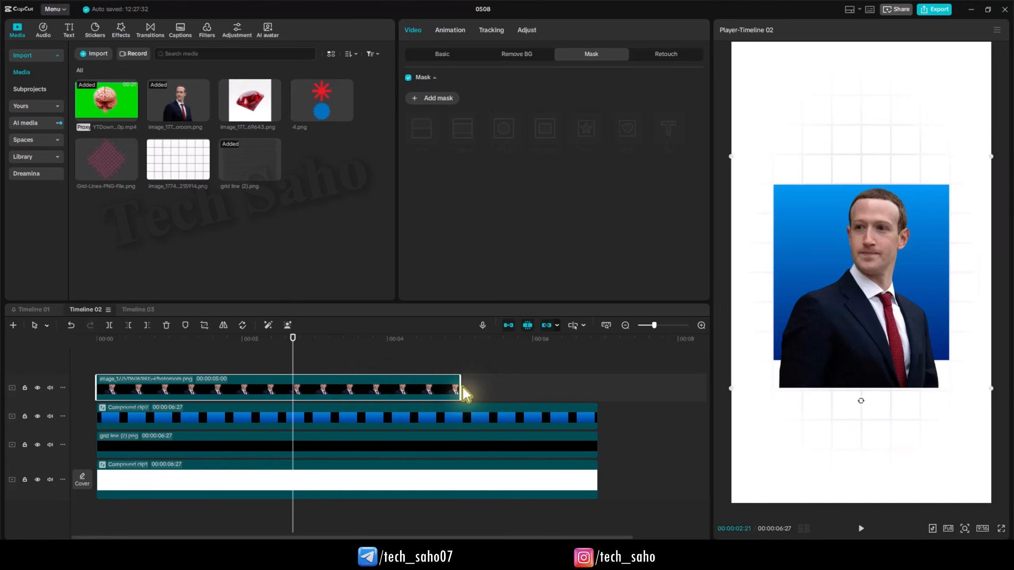
left_click_drag(463, 388, 597, 387)
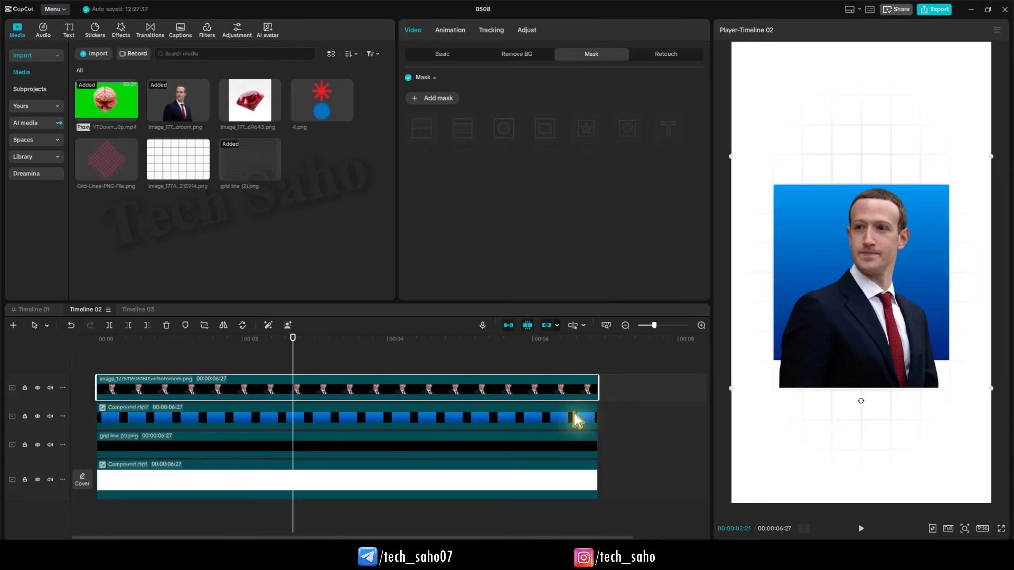
Step: Raise and enlarge the man's image so his head rises above the blue square, and return the playhead to 00:00:00:00
left_click_drag(881, 324, 887, 308)
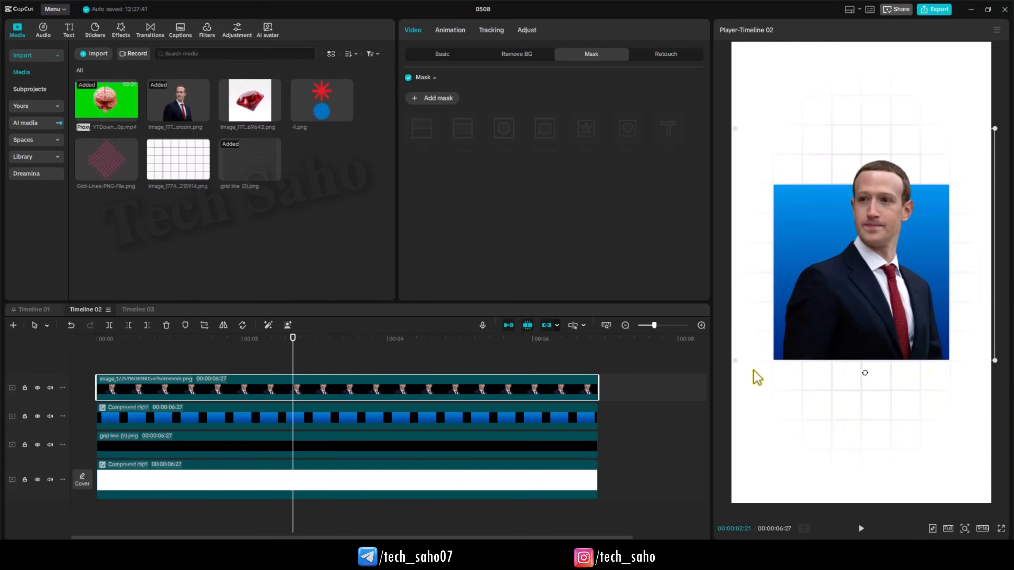
left_click_drag(738, 364, 719, 384)
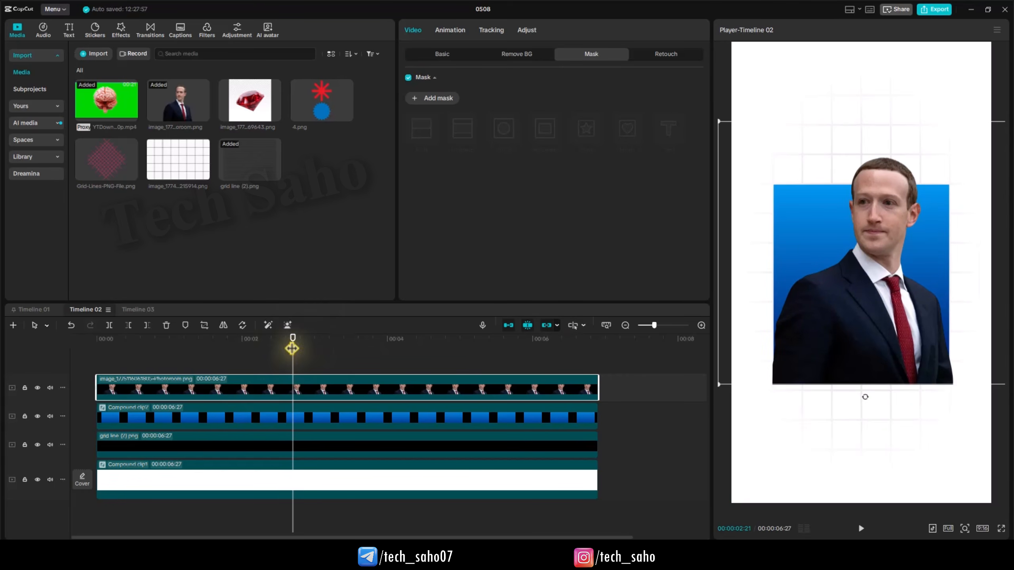
left_click_drag(292, 339, 101, 360)
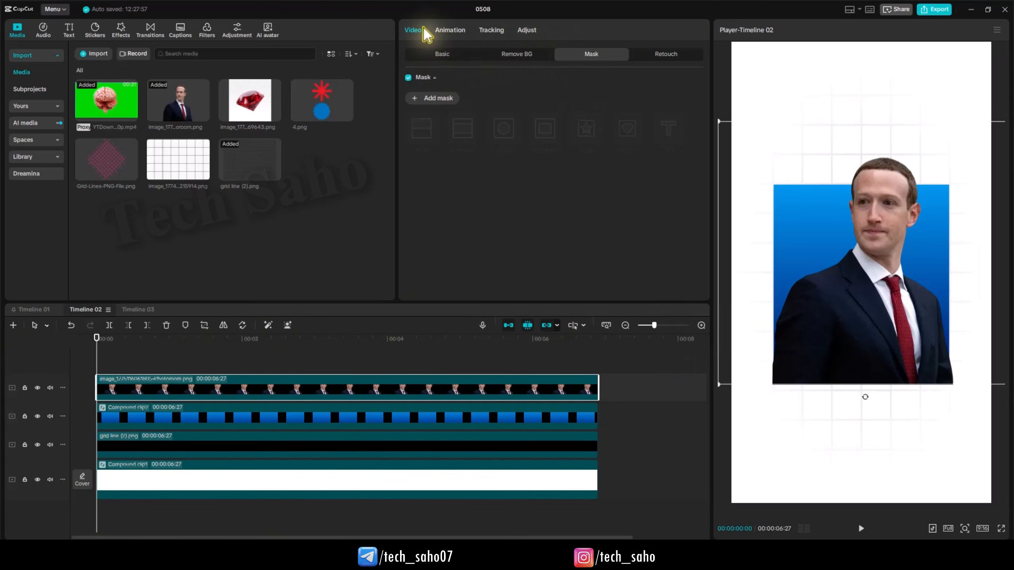
Step: Keyframe the man's image from 124% scale at X 35, Y 160 at the start to 109% at X 25, Y 290 at 00:00:01:20
left_click(442, 54)
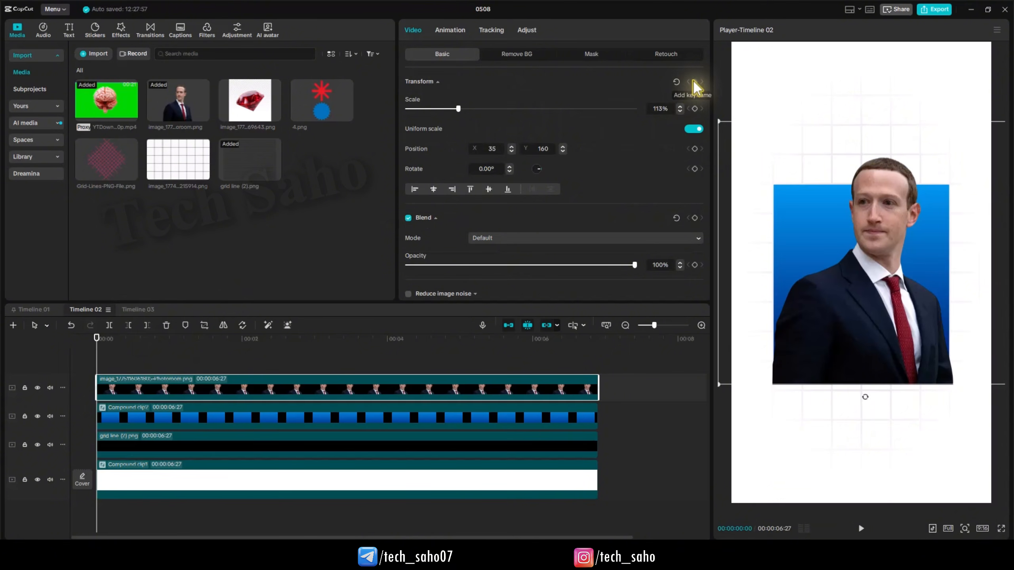
left_click_drag(97, 338, 217, 339)
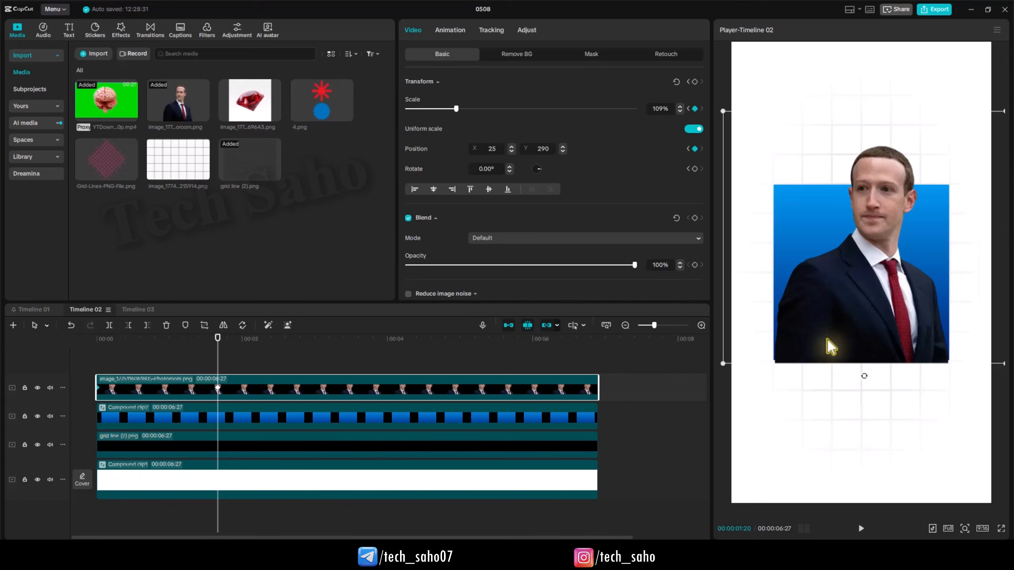
left_click_drag(217, 339, 96, 342)
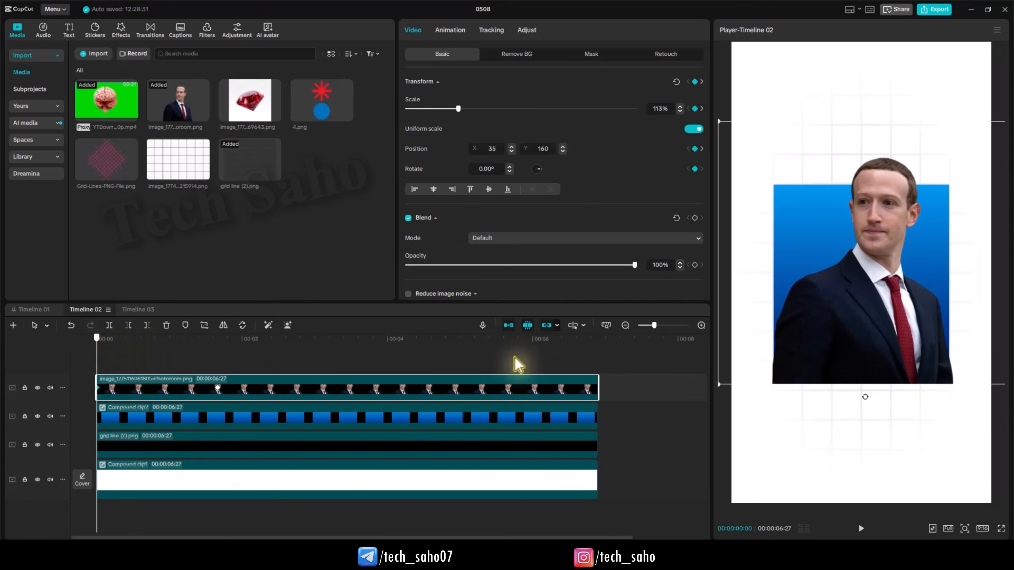
left_click_drag(458, 111, 464, 111)
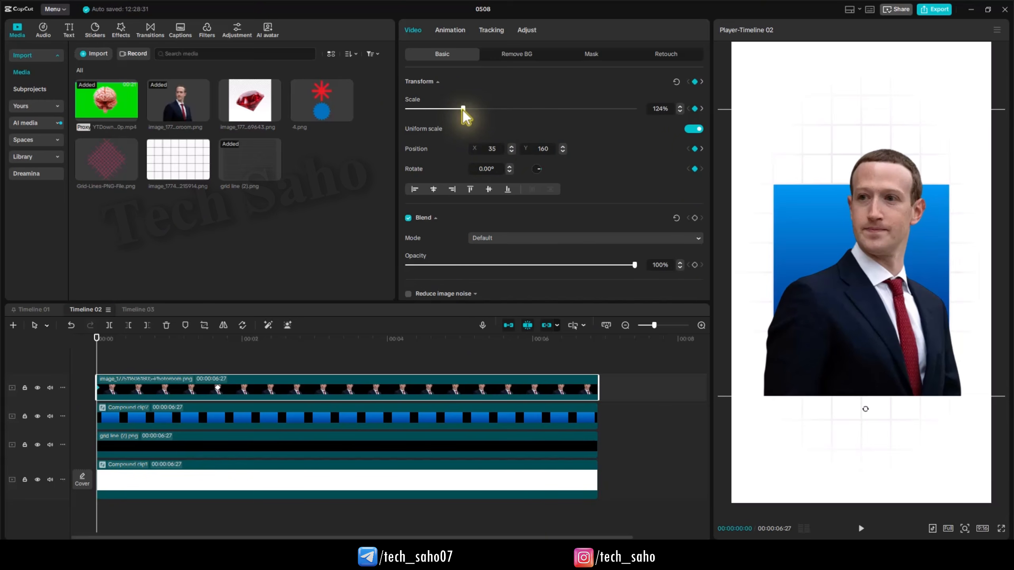
key("space")
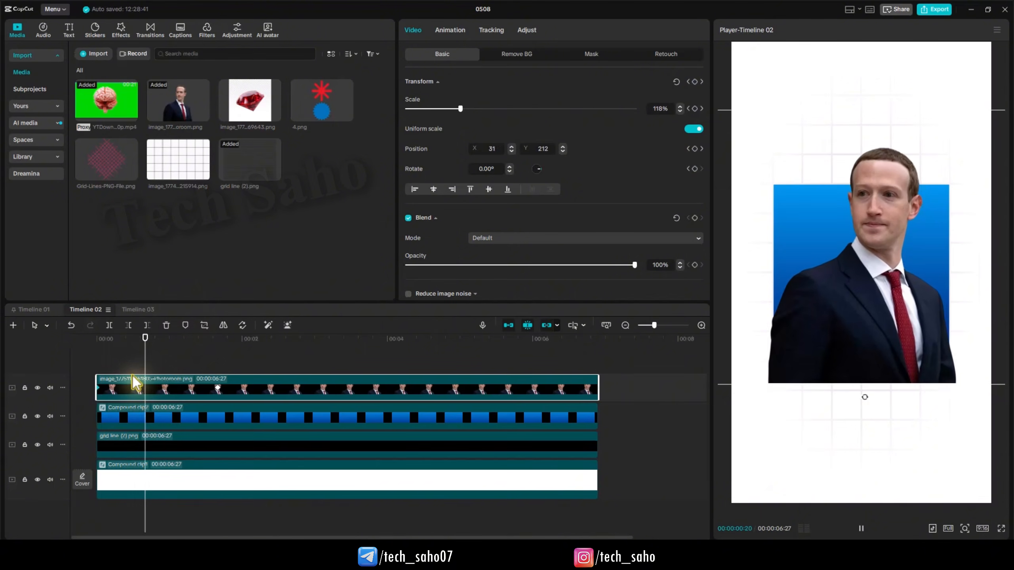
key("space")
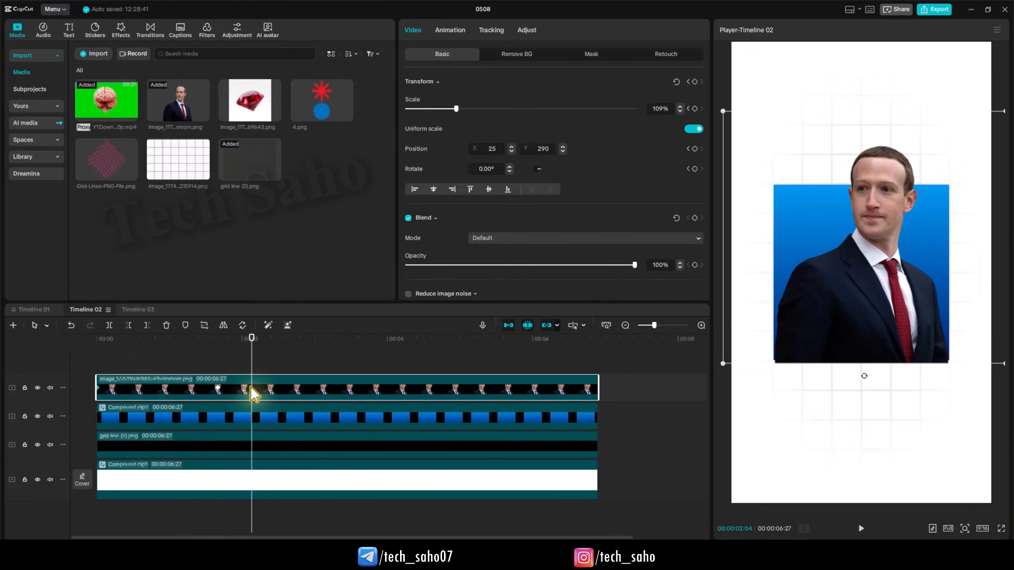
Step: Apply the Cubic Out preset curve to the man's keyframe animation and play it back from the start
left_click(174, 340)
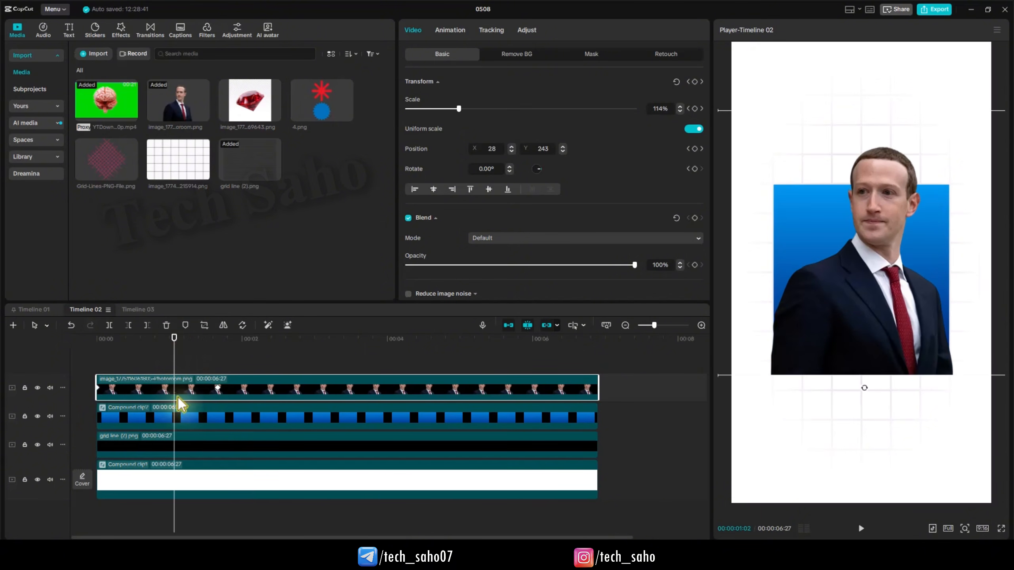
right_click(217, 387)
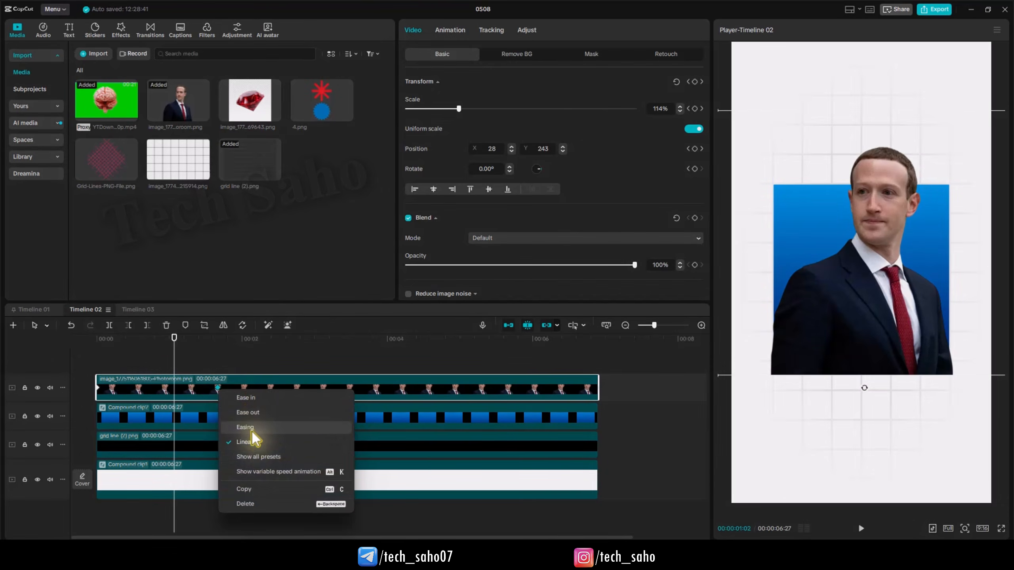
left_click(258, 456)
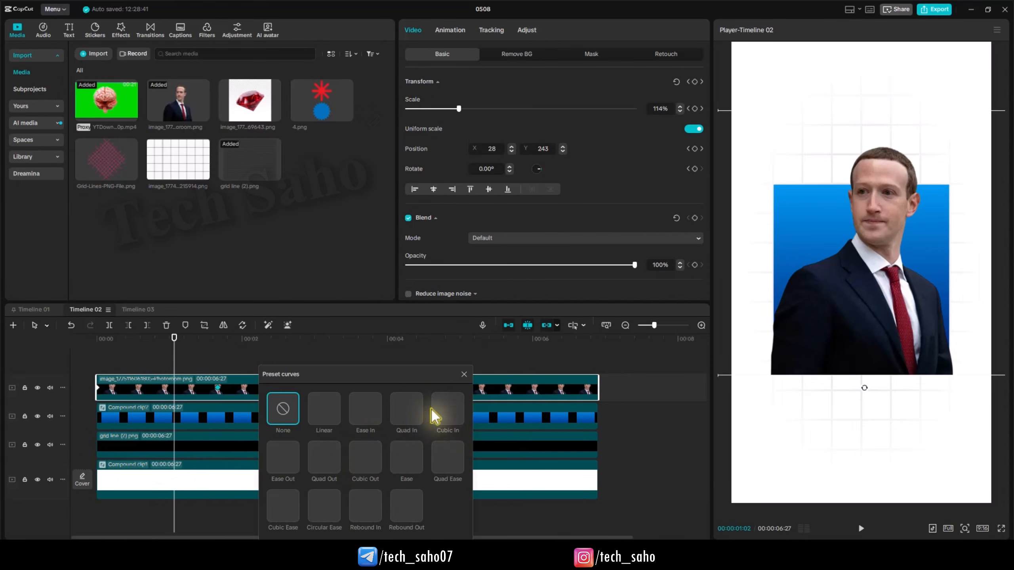
left_click(362, 459)
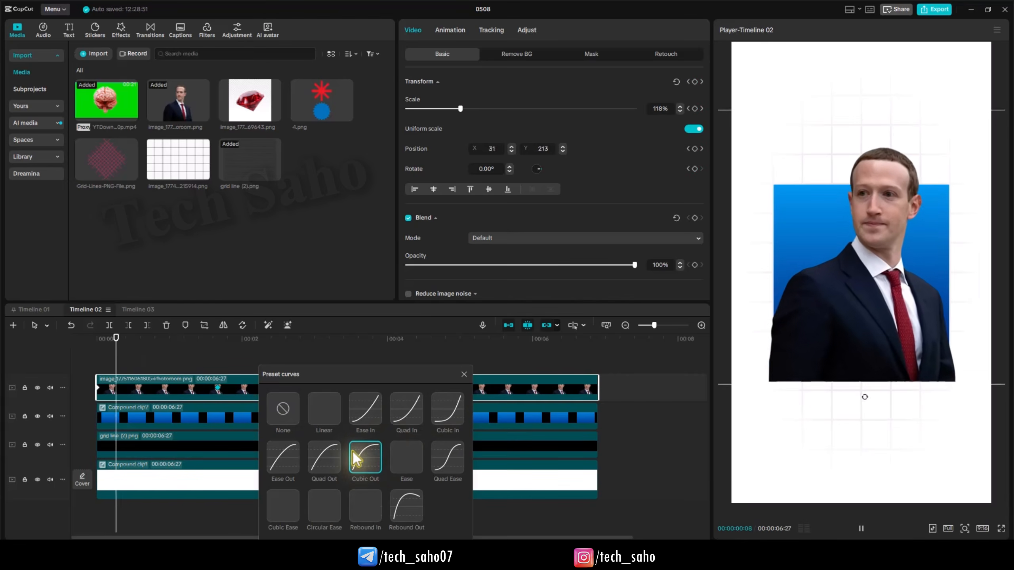
left_click(464, 375)
left_click_drag(217, 339, 46, 367)
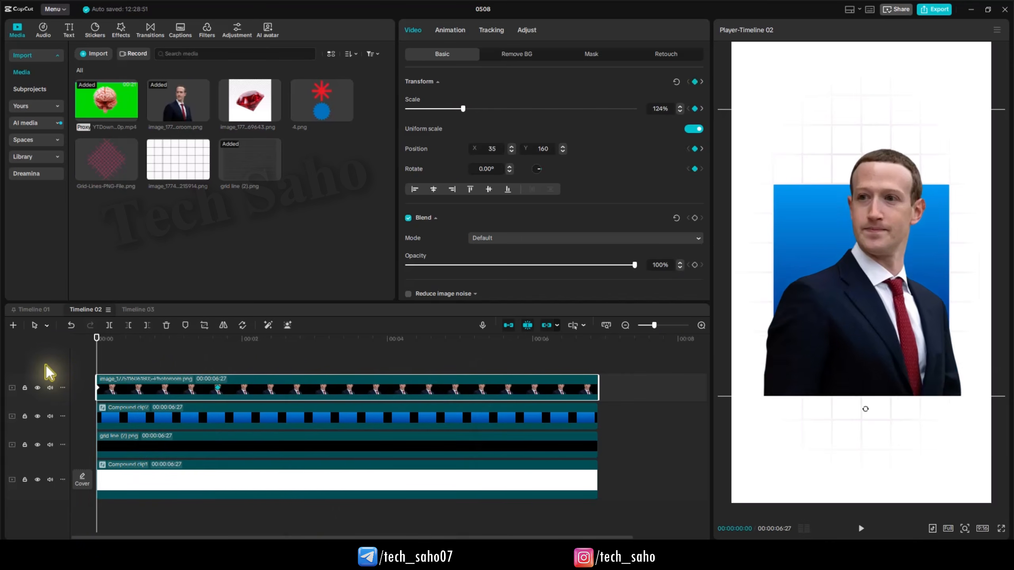
key("space")
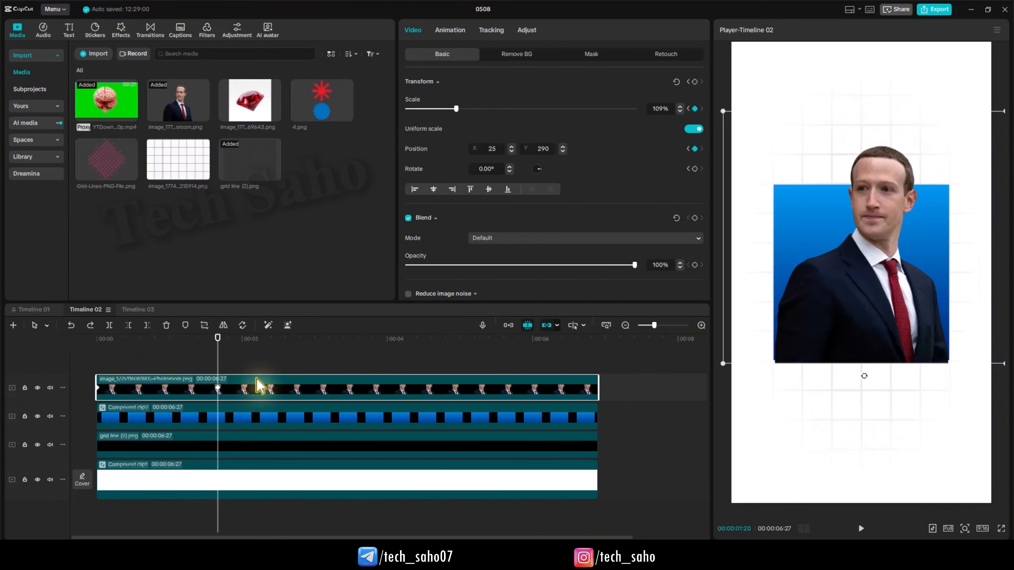
Step: Turn the man's image into a compound clip and add a rectangle mask sized about 733 by 1170
key("alt+g")
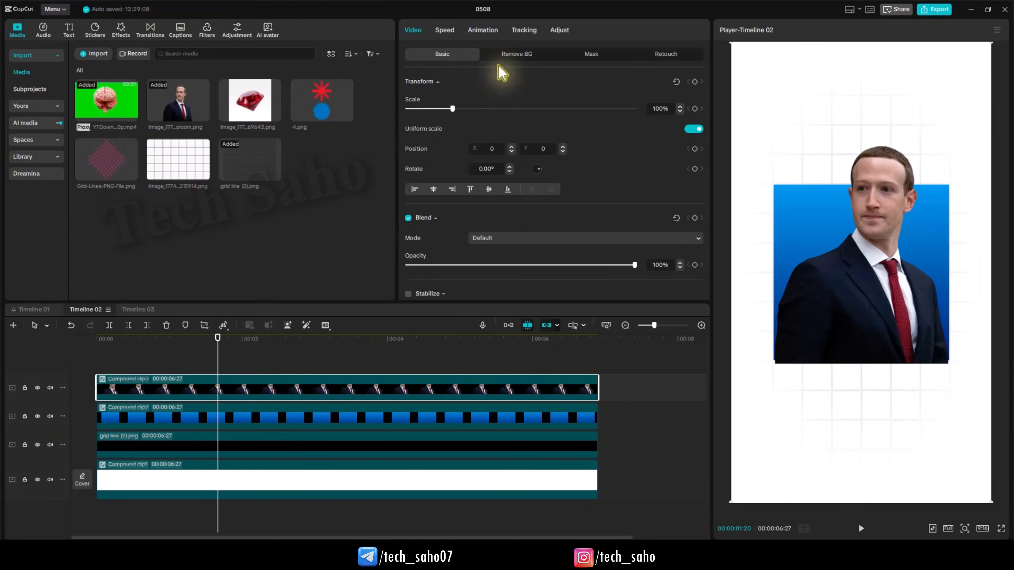
left_click(591, 59)
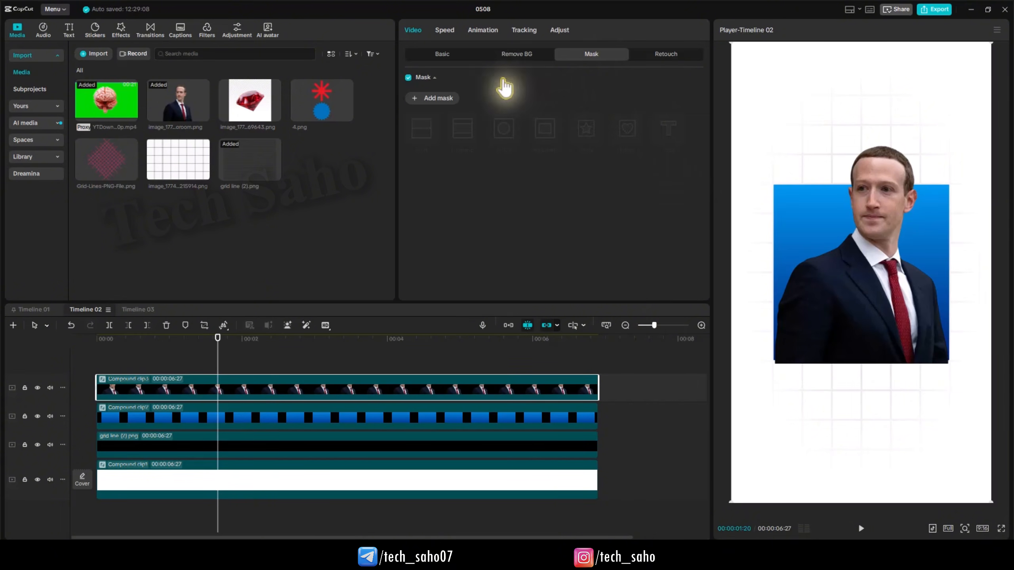
left_click(430, 99)
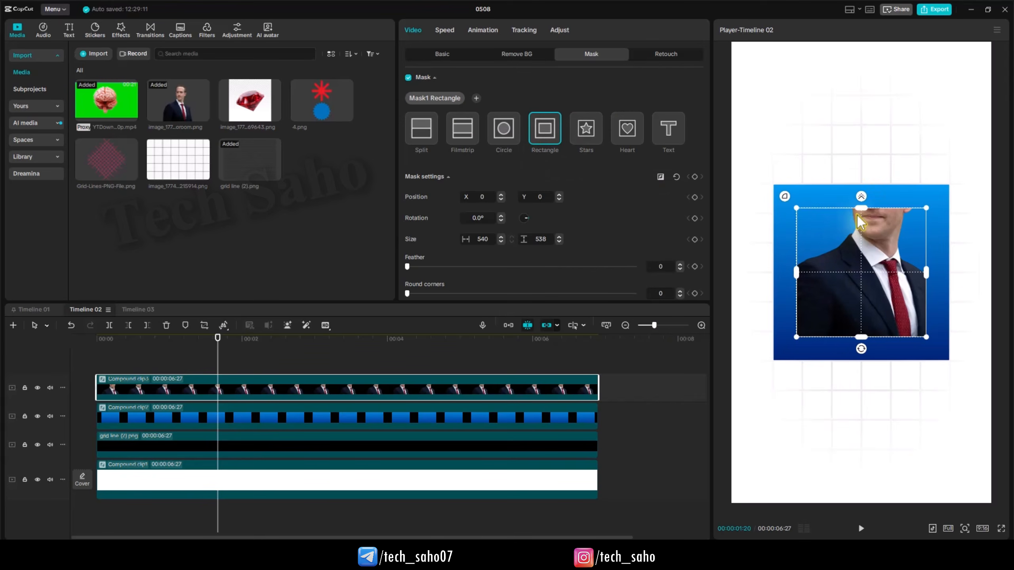
left_click_drag(860, 208, 860, 134)
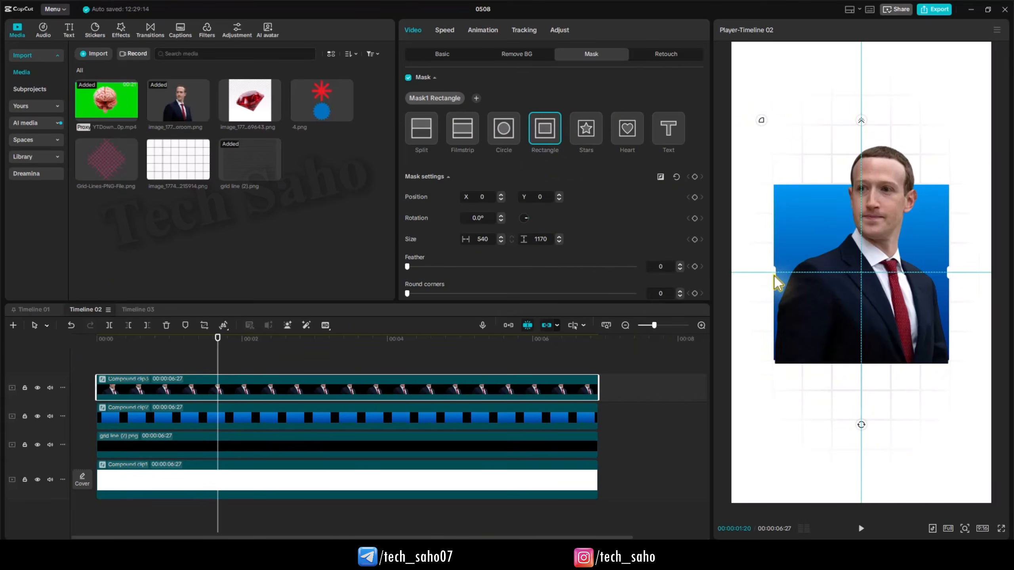
left_click_drag(796, 274, 775, 276)
Step: Raise the rectangle mask to about Y 217 so its lower edge lines up with the blue square's lower edge
left_click_drag(846, 377, 858, 326)
scroll(906, 412, "up", 6)
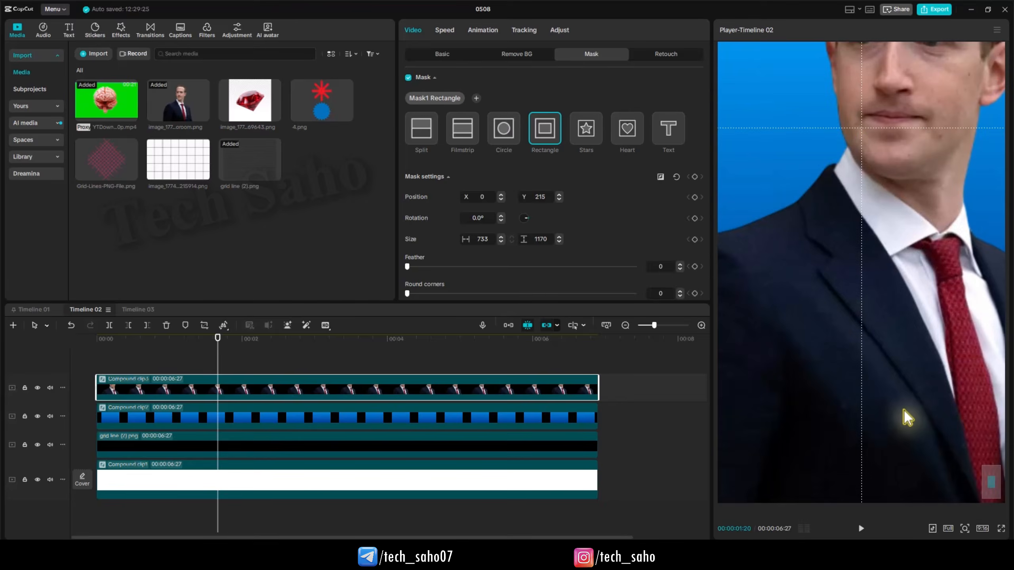
scroll(904, 410, "down", 3)
scroll(898, 271, "up", 4)
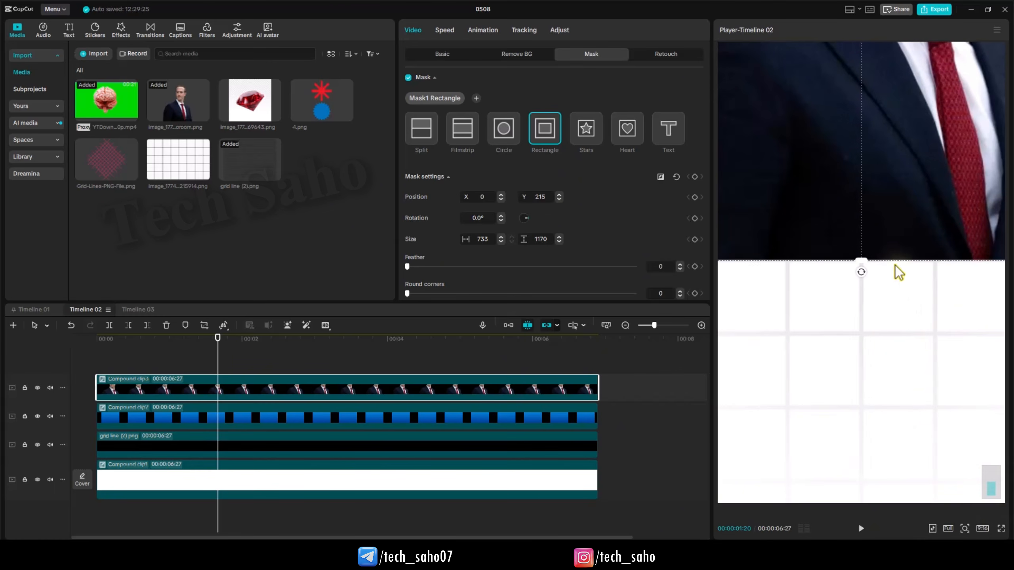
mouse_move(877, 229)
left_mouse_down()
mouse_move(877, 249)
mouse_move(875, 213)
mouse_move(876, 230)
left_mouse_up()
scroll(889, 285, "down", 5)
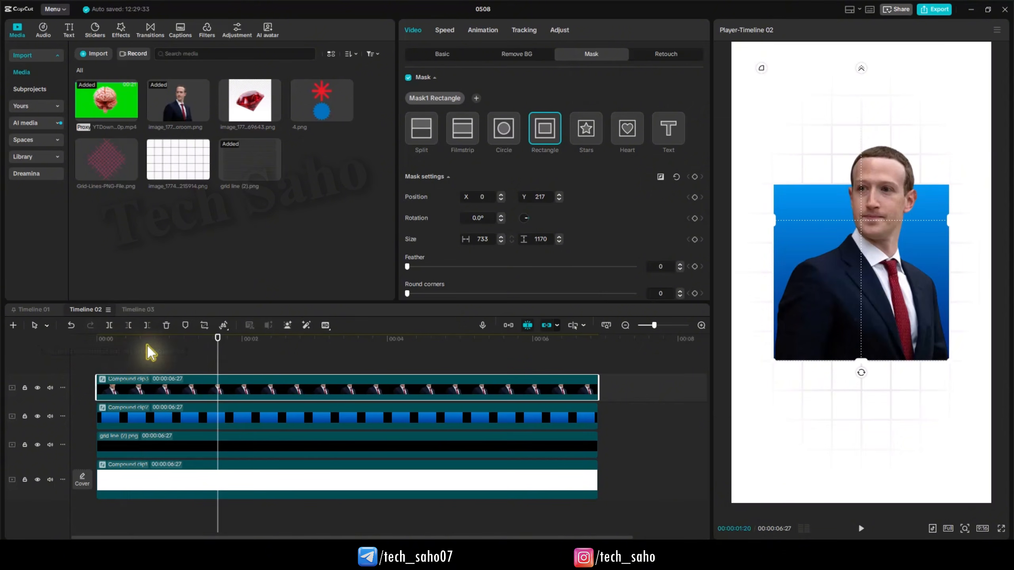
Step: Play the masked portrait animation from the start to check its lower edge
left_click(111, 345)
key("space")
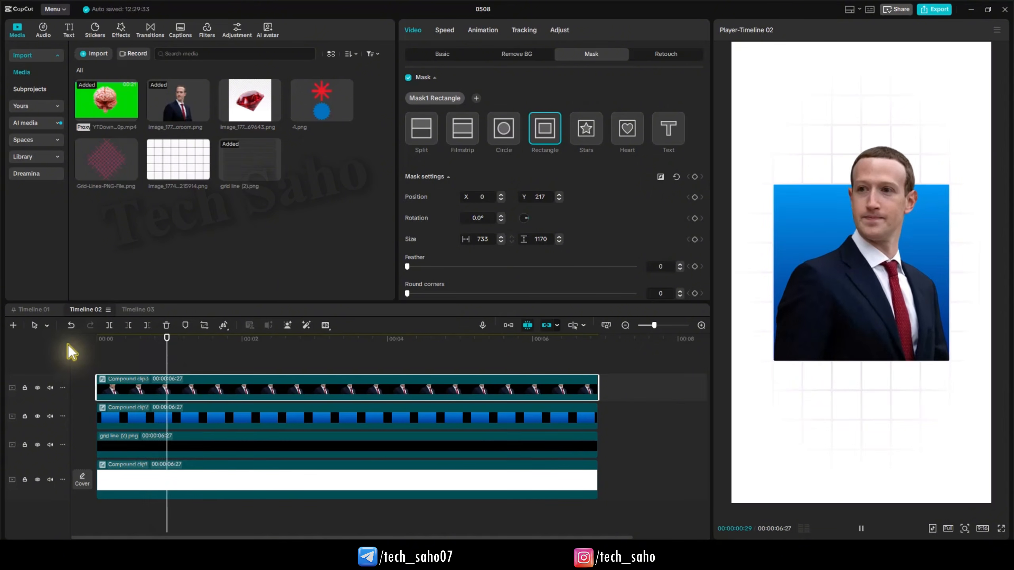
key("space")
left_click_drag(150, 343, 63, 345)
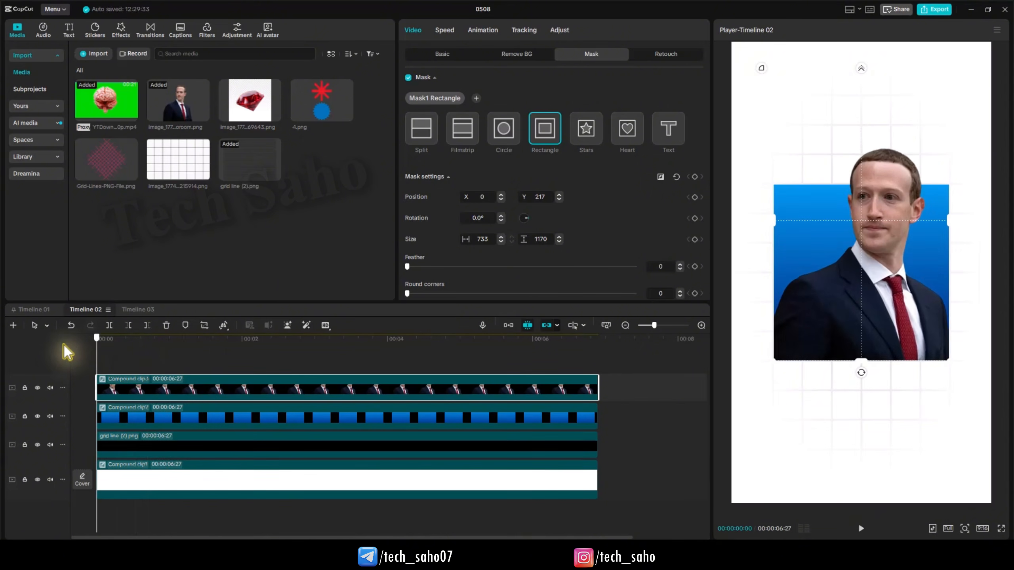
key("space")
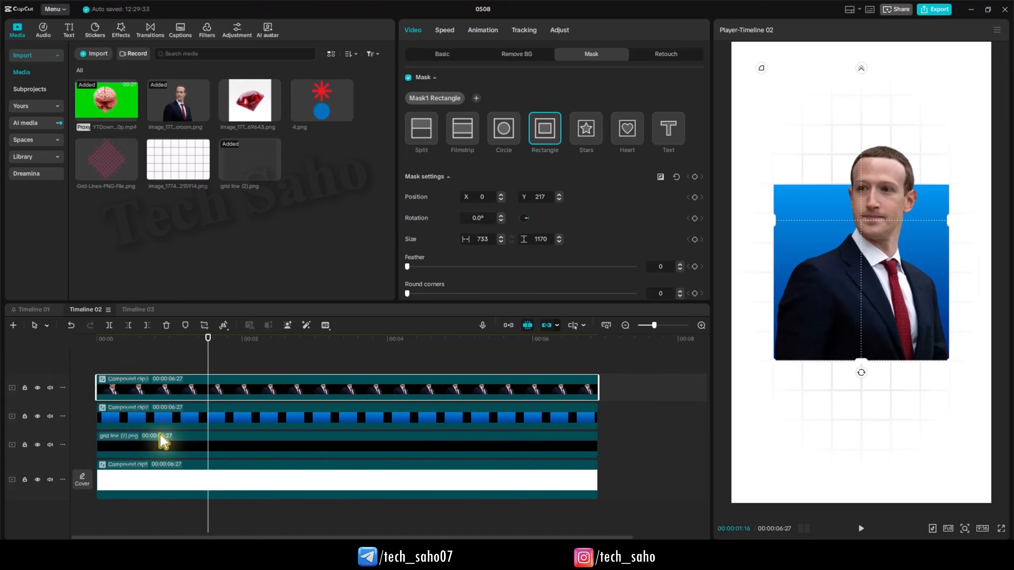
Step: Open the blue square's compound clip and give the square a corner radius of 20
left_click(157, 416)
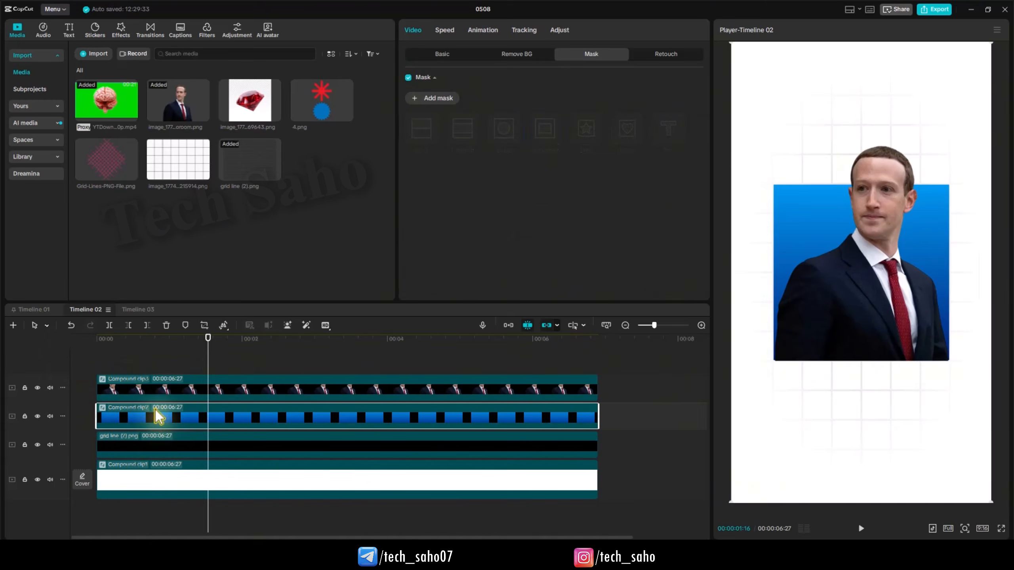
double_click(192, 417)
left_click(242, 415)
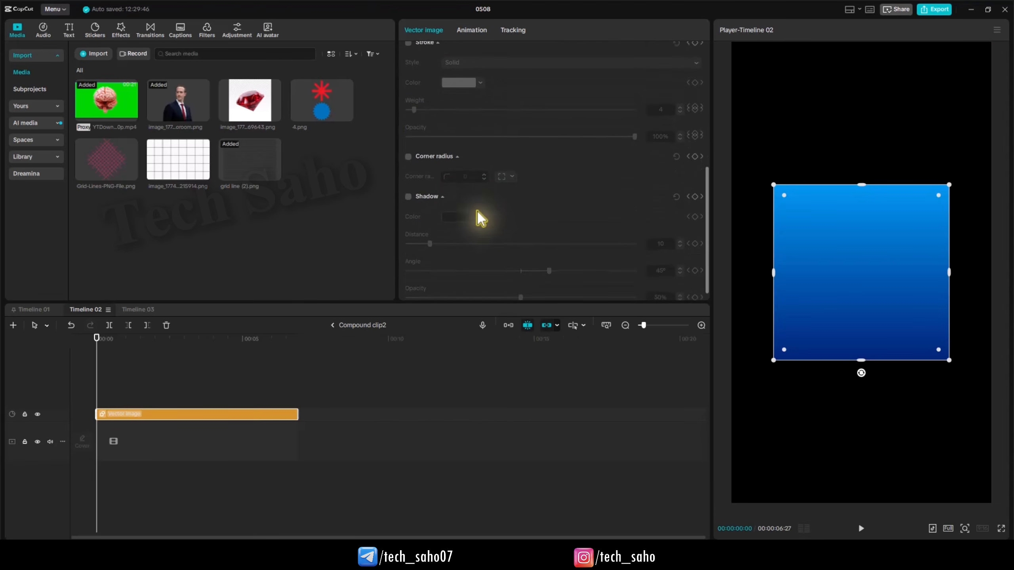
left_click(408, 156)
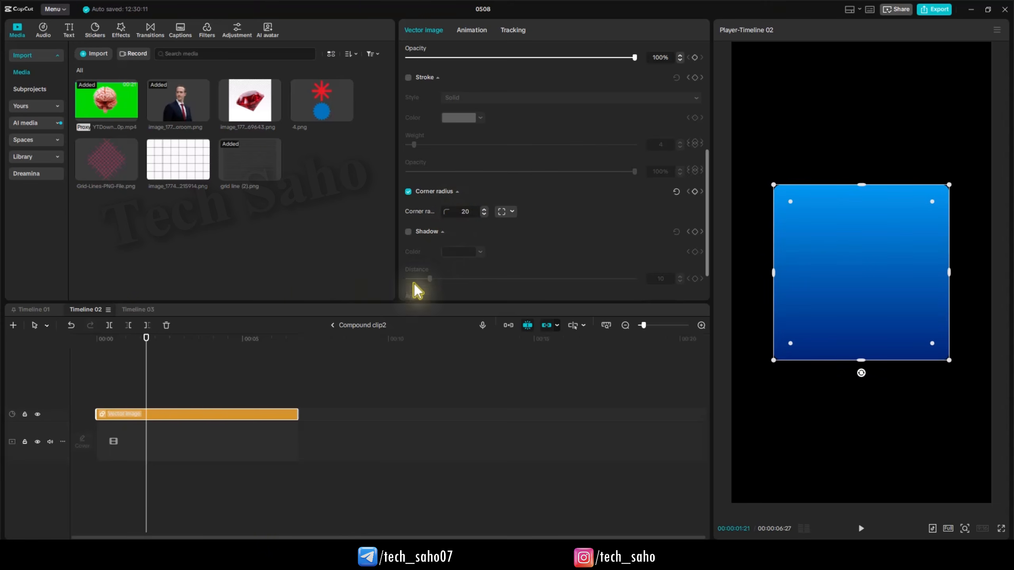
Step: Narrow the blue square to a width of about 671 and return to the main timeline
left_click(143, 396)
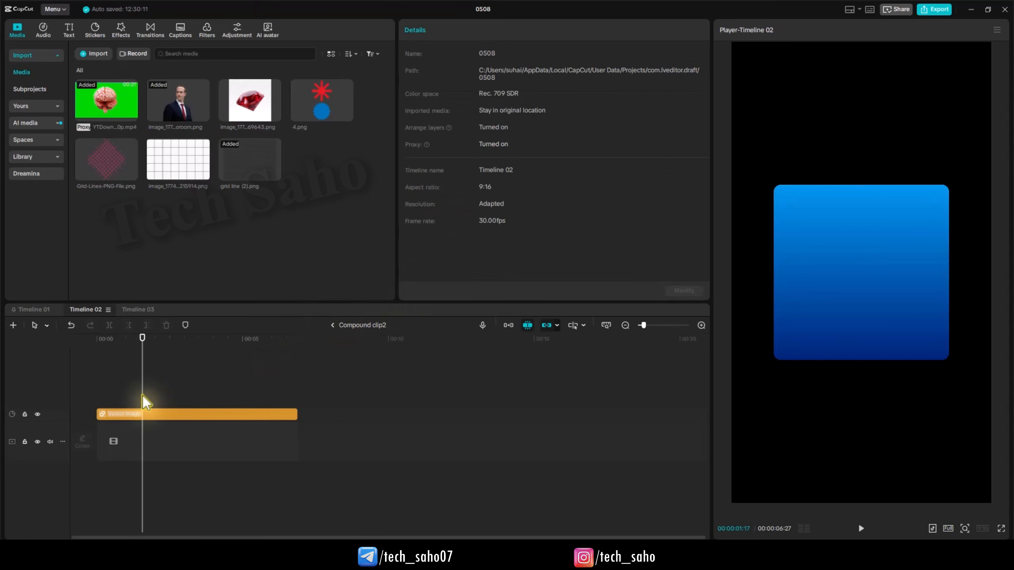
left_click(156, 418)
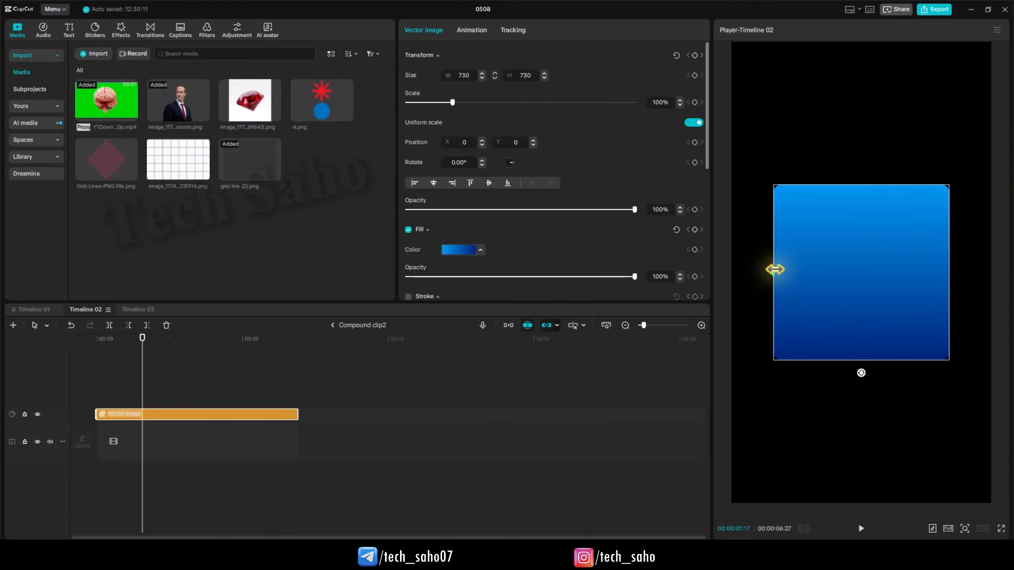
left_click_drag(774, 270, 783, 270)
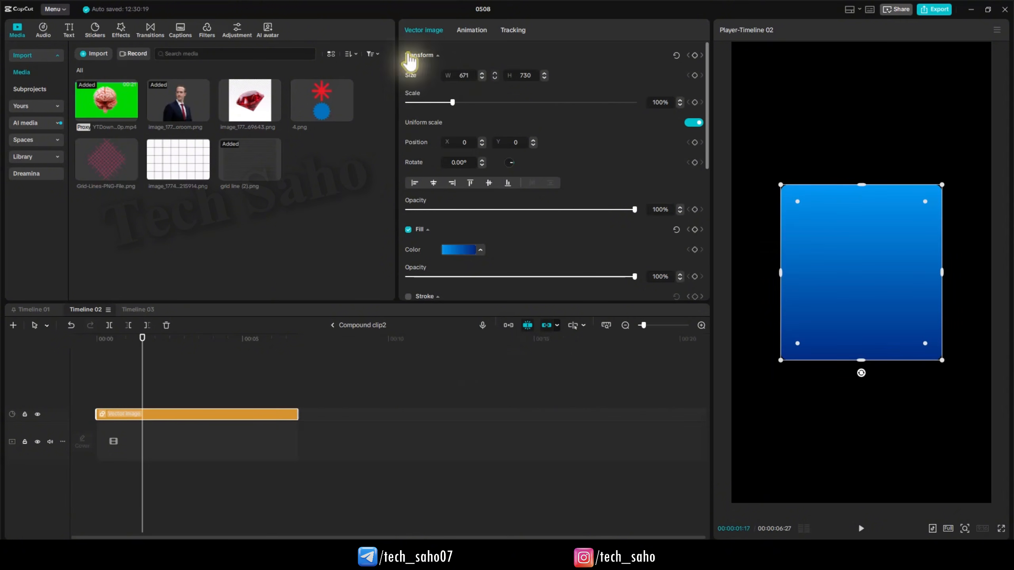
left_click(334, 326)
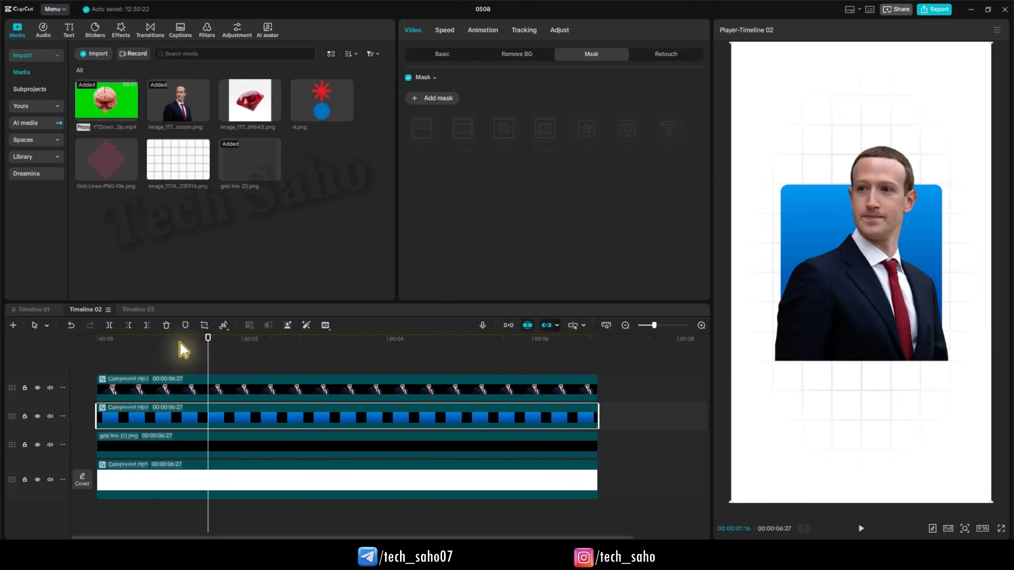
Step: Play the animation from the start to check the portrait against the narrowed, rounded blue shape
left_click_drag(208, 338, 100, 346)
key("space")
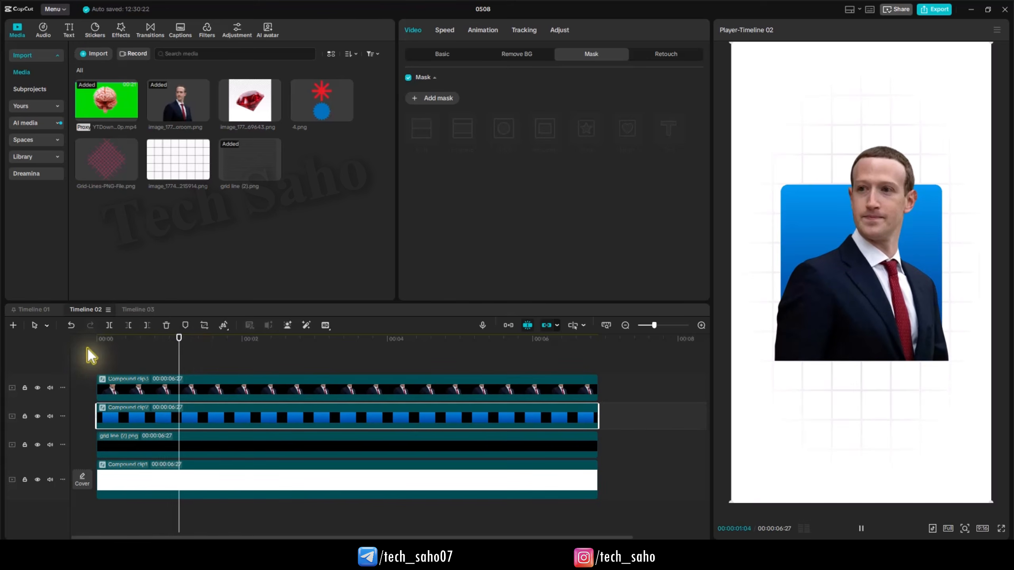
key("space")
Step: Narrow the portrait's rectangle mask to the blue shape's width with the white background clip disabled, and re-enable the background
left_click(186, 391)
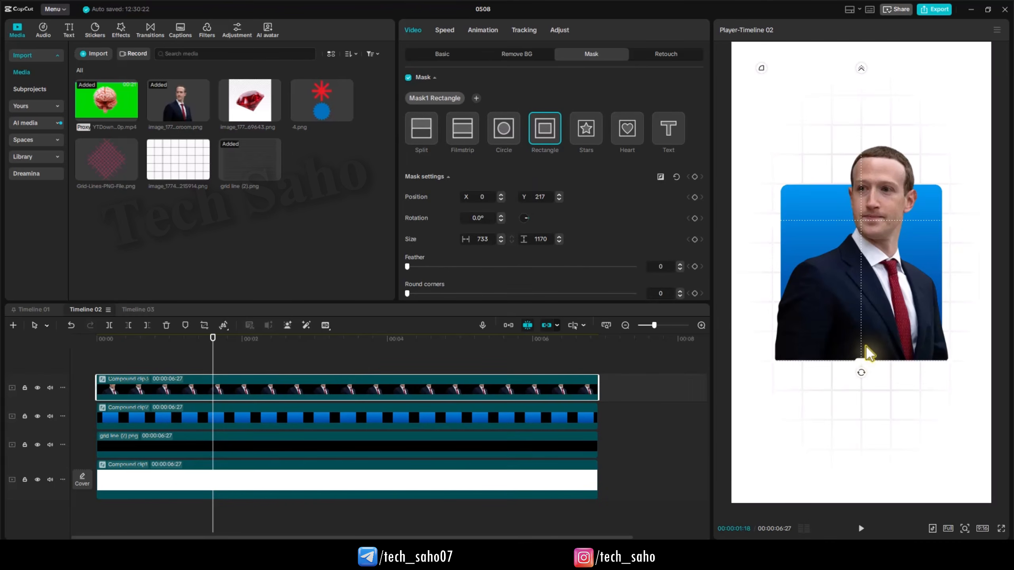
left_click_drag(866, 351, 870, 348)
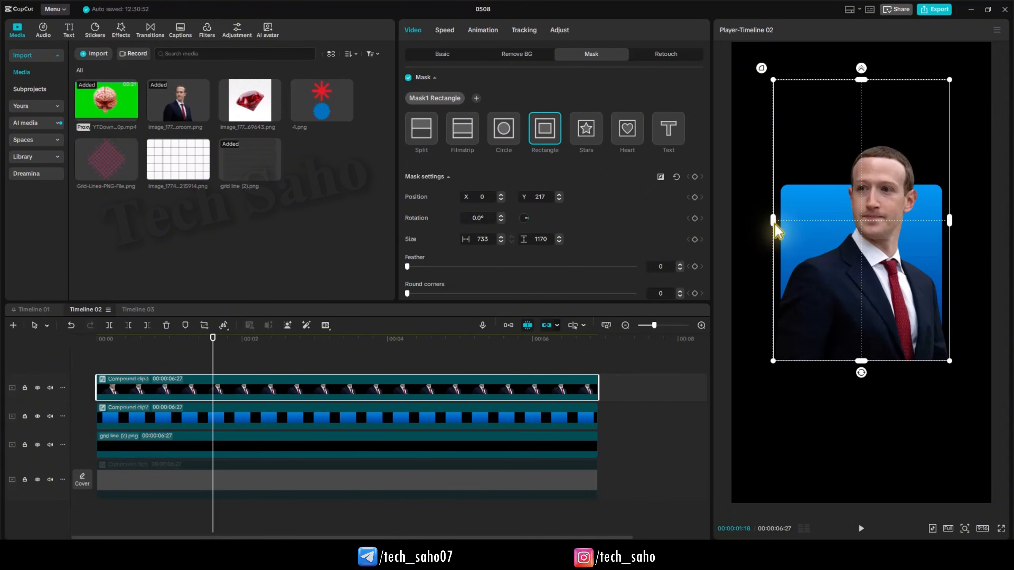
left_click_drag(773, 221, 780, 222)
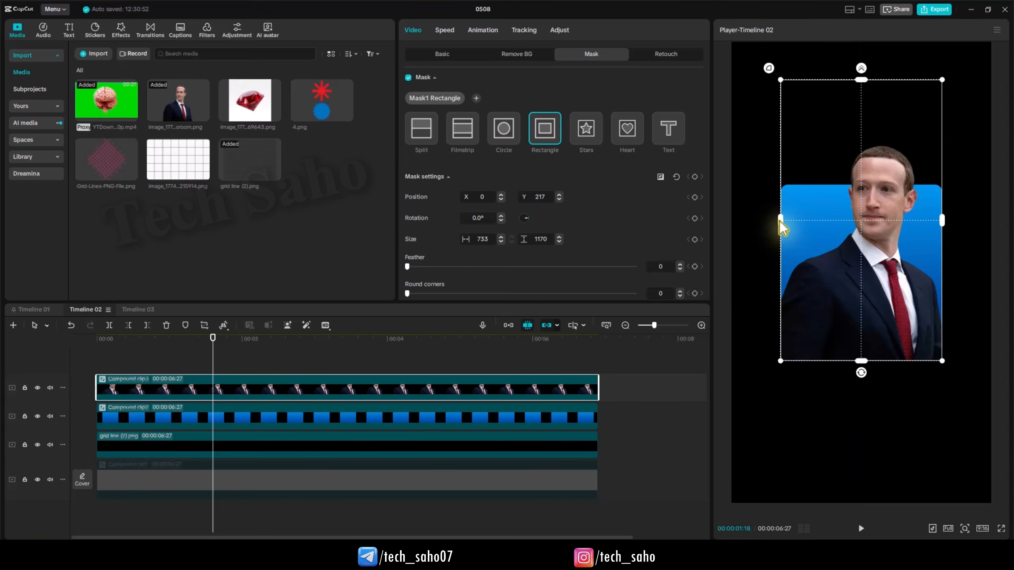
left_click(202, 359)
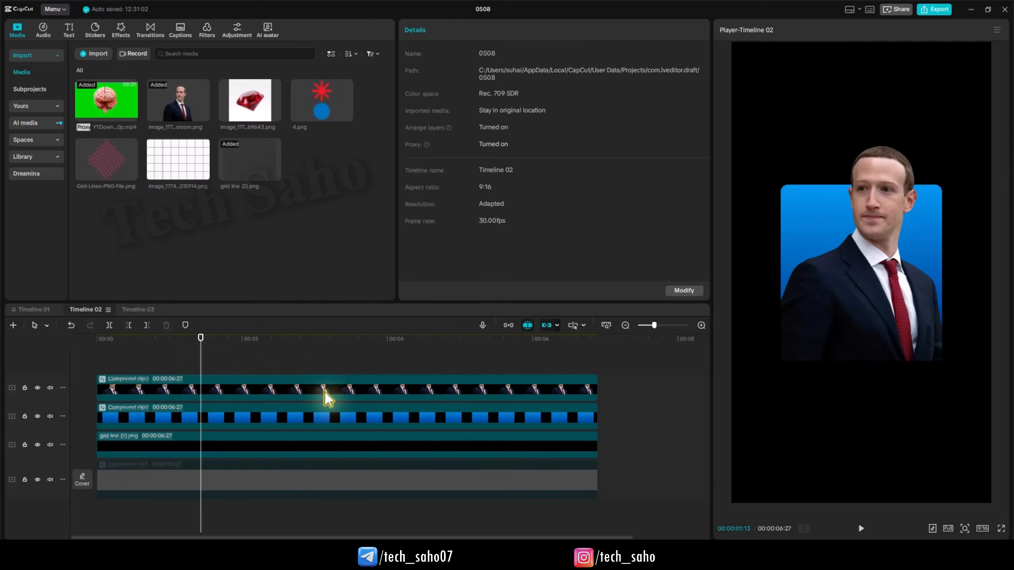
left_click(254, 484)
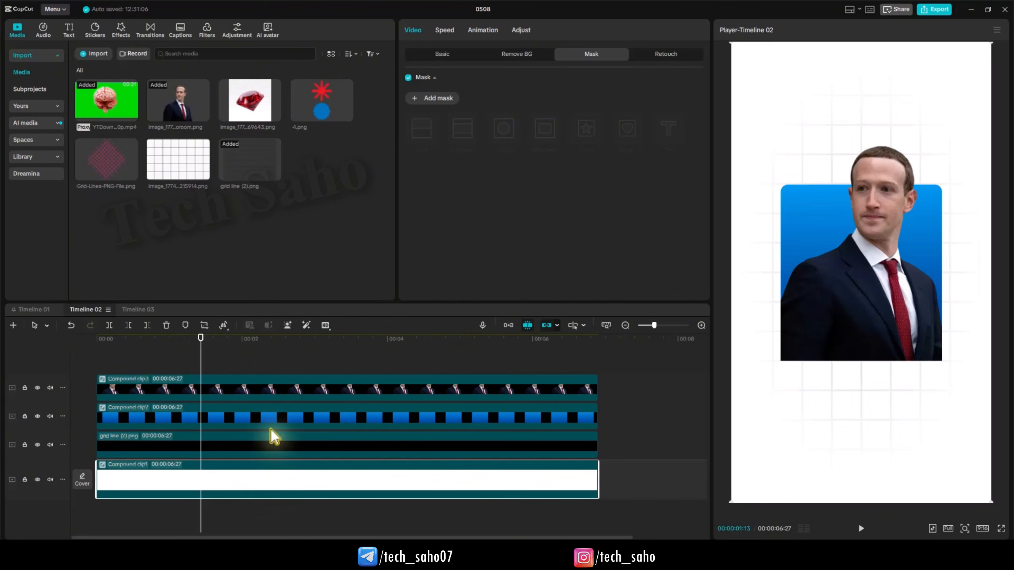
Step: Play the animation from the start and check the lower corners of the portrait against the rounded blue shape
left_click_drag(201, 342, 28, 364)
key("space")
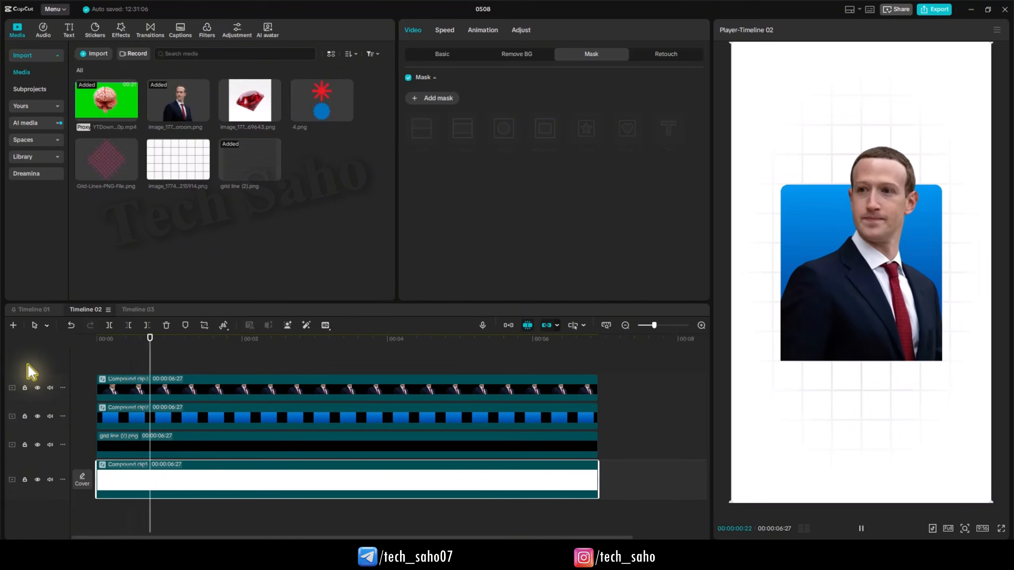
key("space")
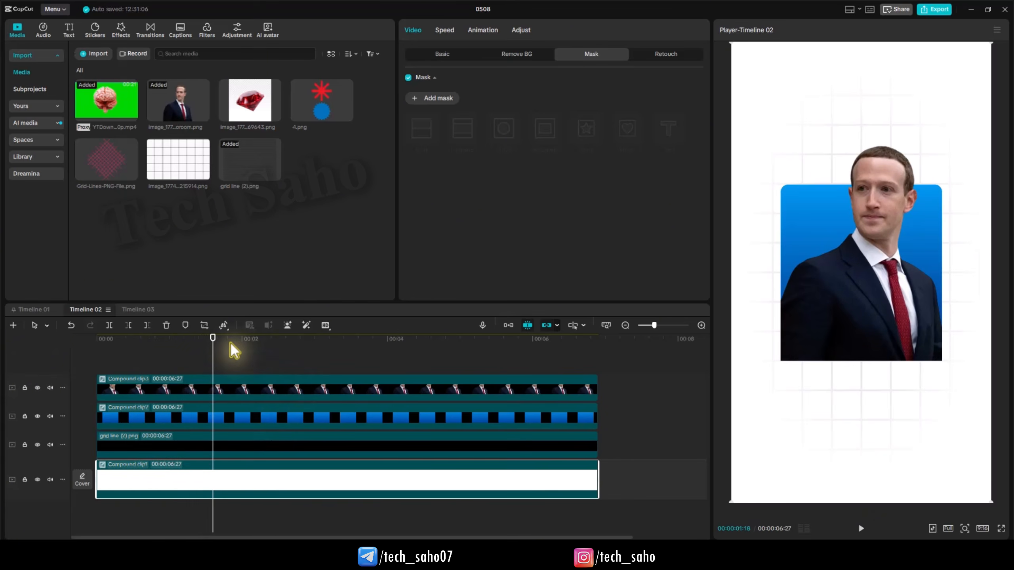
mouse_move(212, 339)
left_mouse_down()
mouse_move(97, 339)
mouse_move(225, 340)
left_mouse_up()
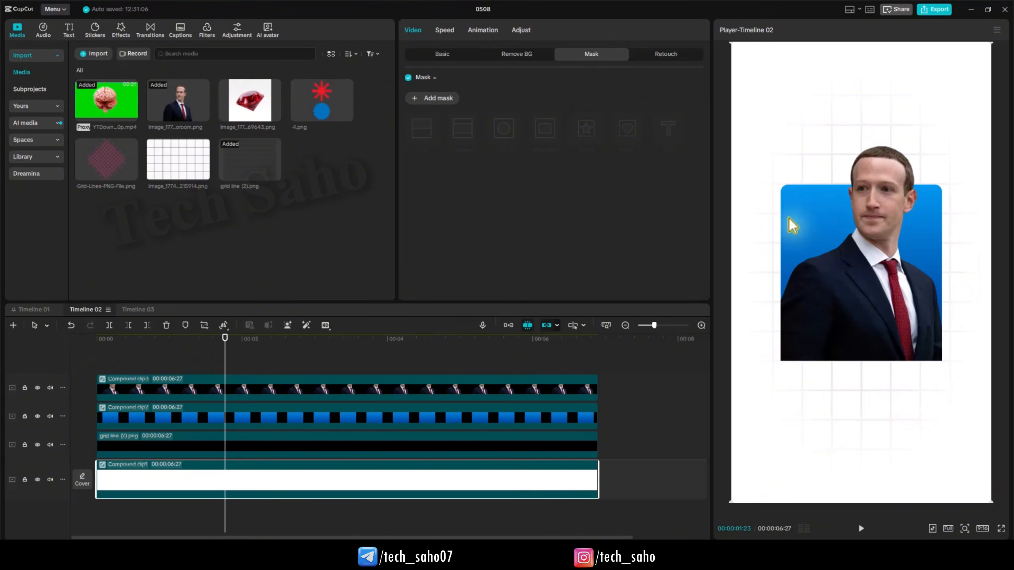
Step: Set the round corners of the portrait's rectangle mask to 9 so they match the blue shape
left_click(340, 393)
scroll(439, 259, "down", 3)
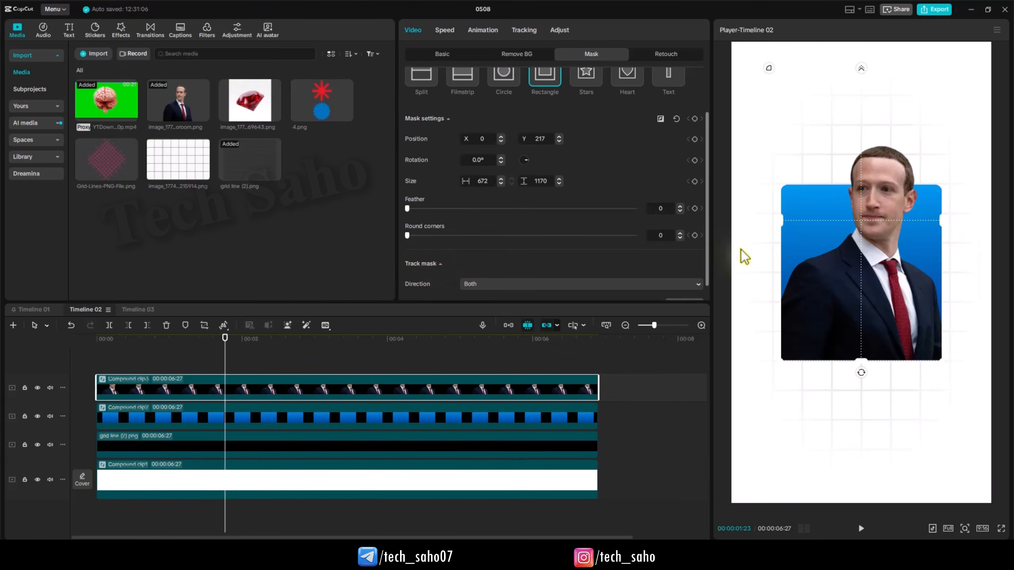
left_click(661, 236)
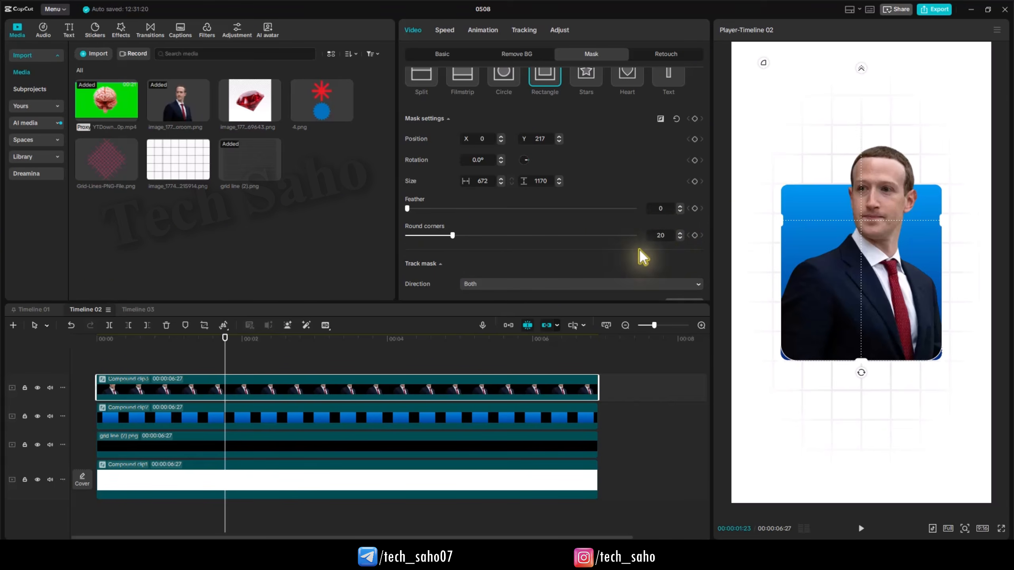
left_click(658, 235)
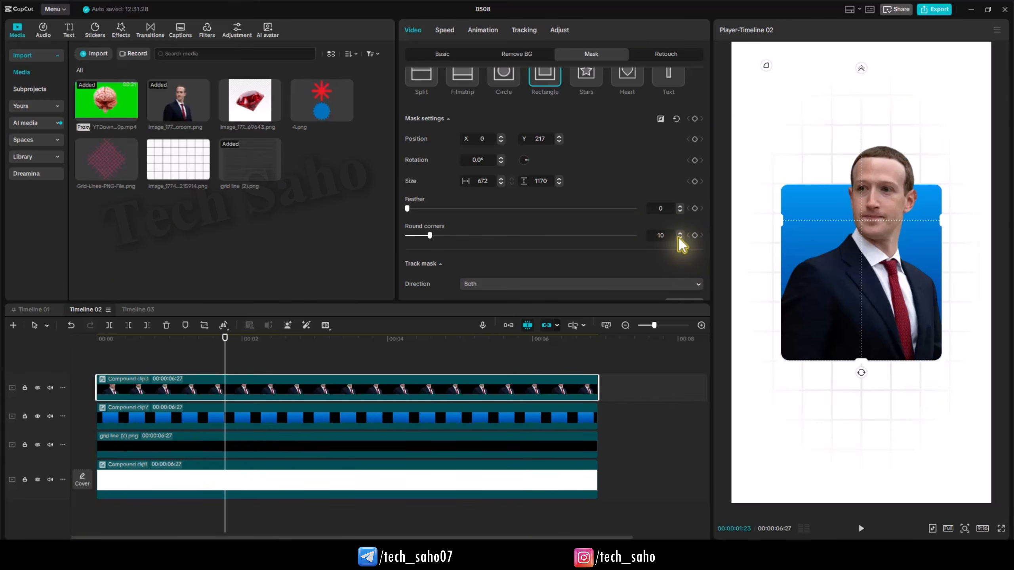
left_click(295, 366)
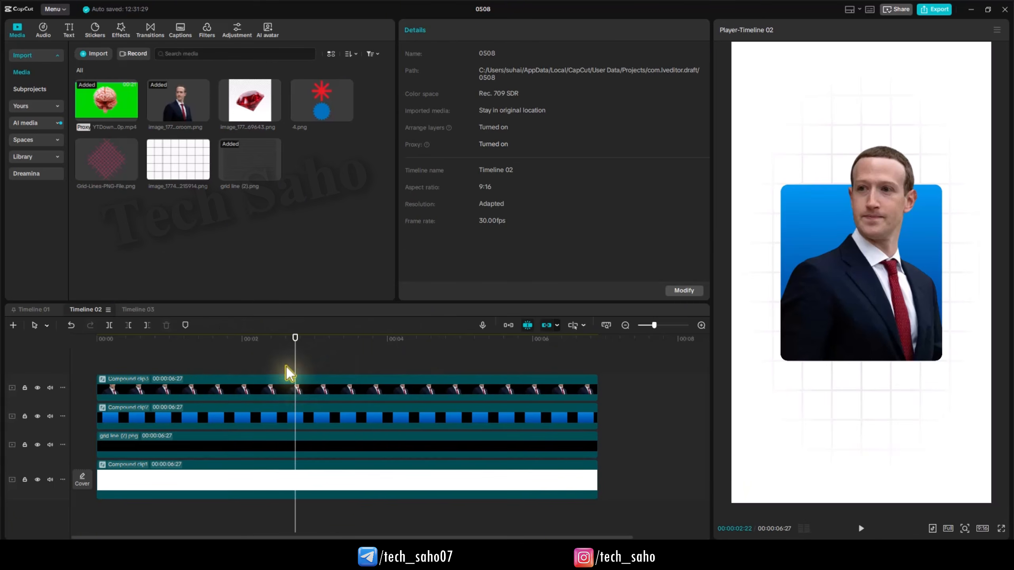
Step: Play the animation from the start to check the portrait's rounded mask corners
left_click_drag(213, 341, 1, 357)
key("space")
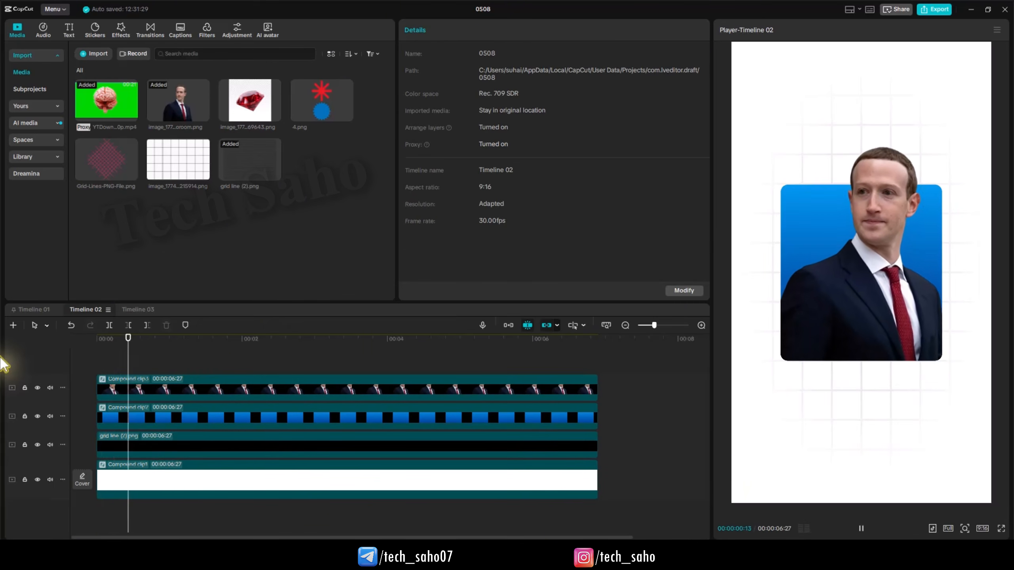
key("space")
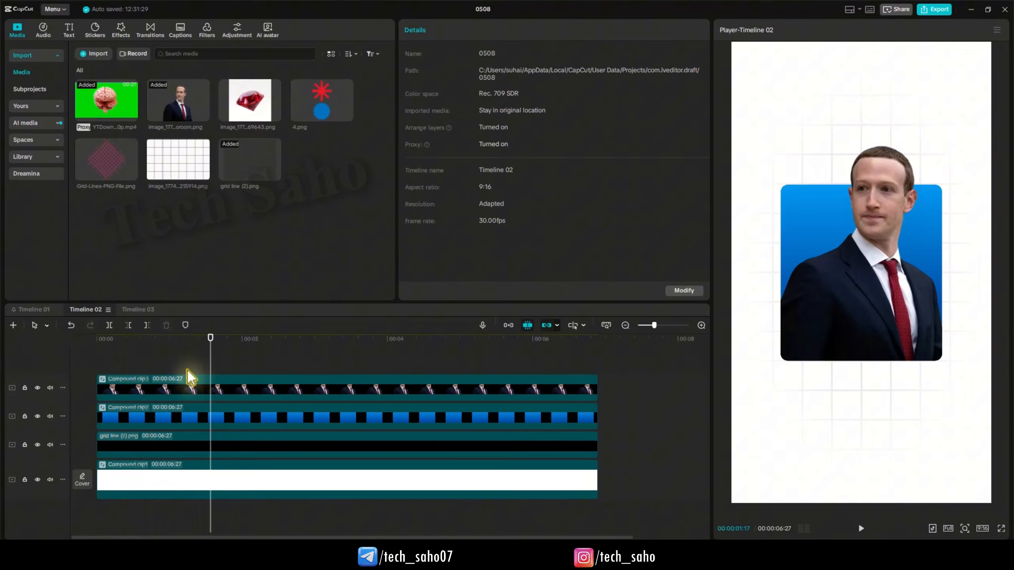
Step: Duplicate the portrait compound clip onto a new track above and align the copy with the timeline start
left_click(268, 385)
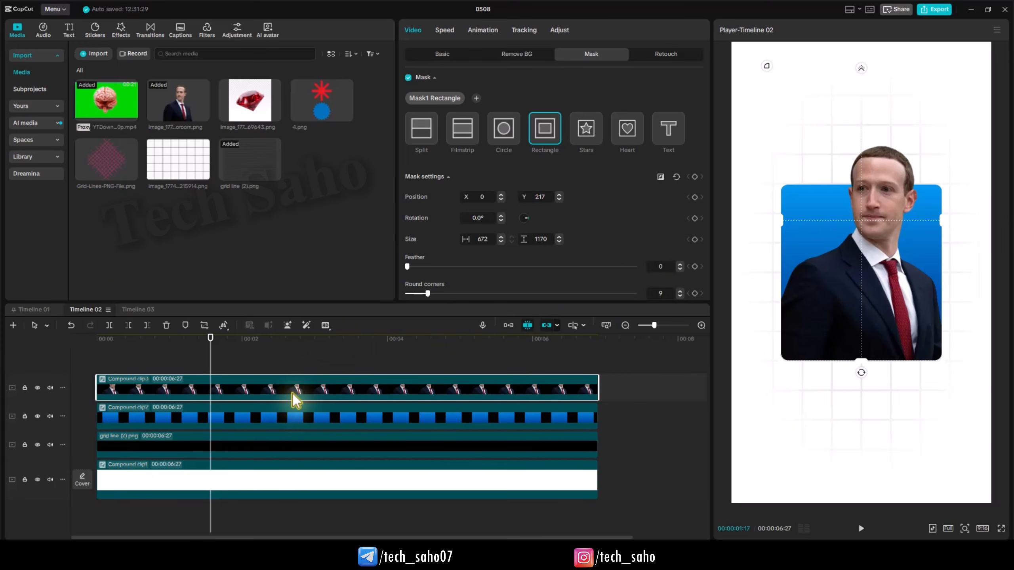
left_click(268, 363)
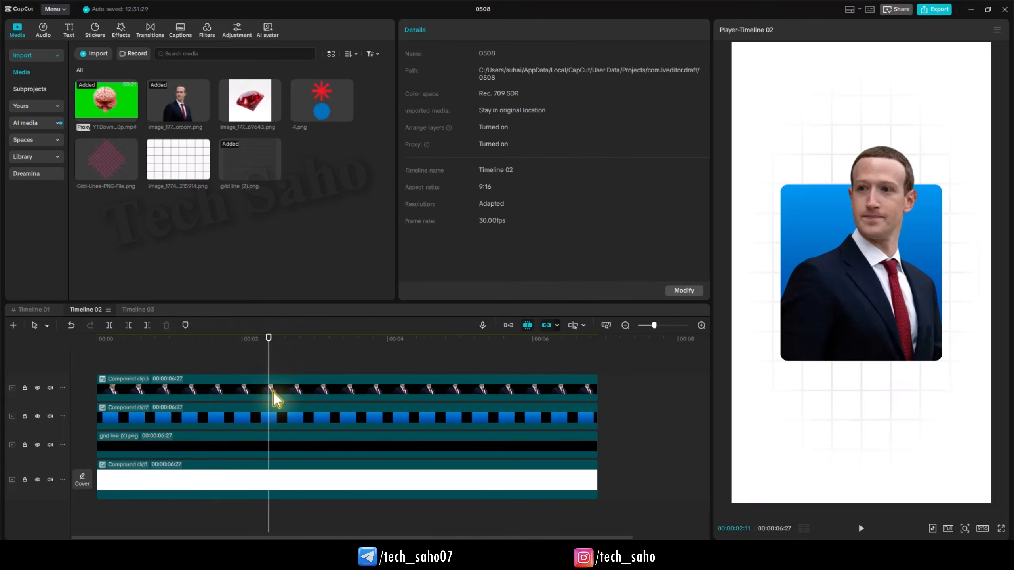
left_click(273, 390)
key("ctrl+v")
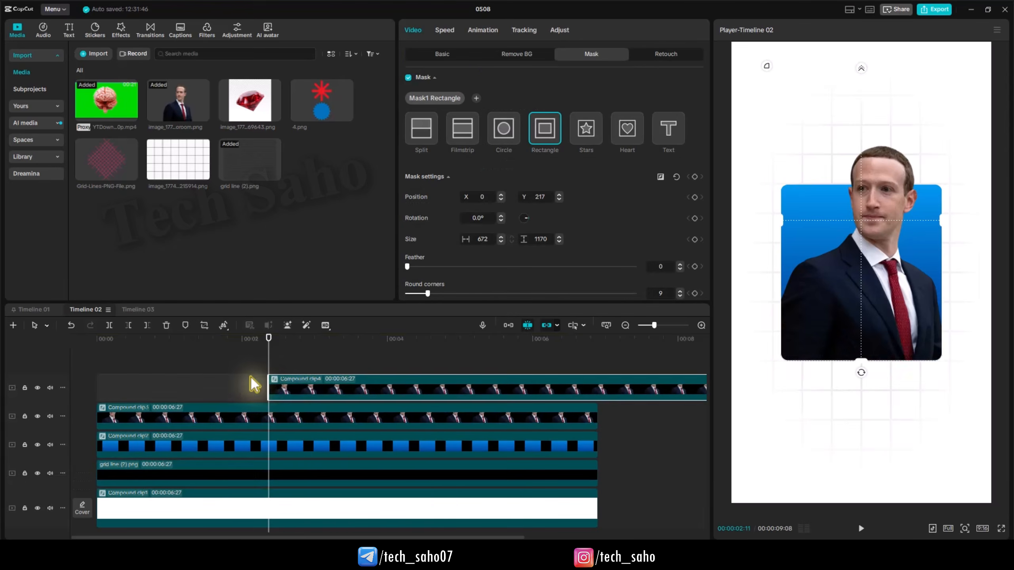
left_click_drag(320, 391, 184, 393)
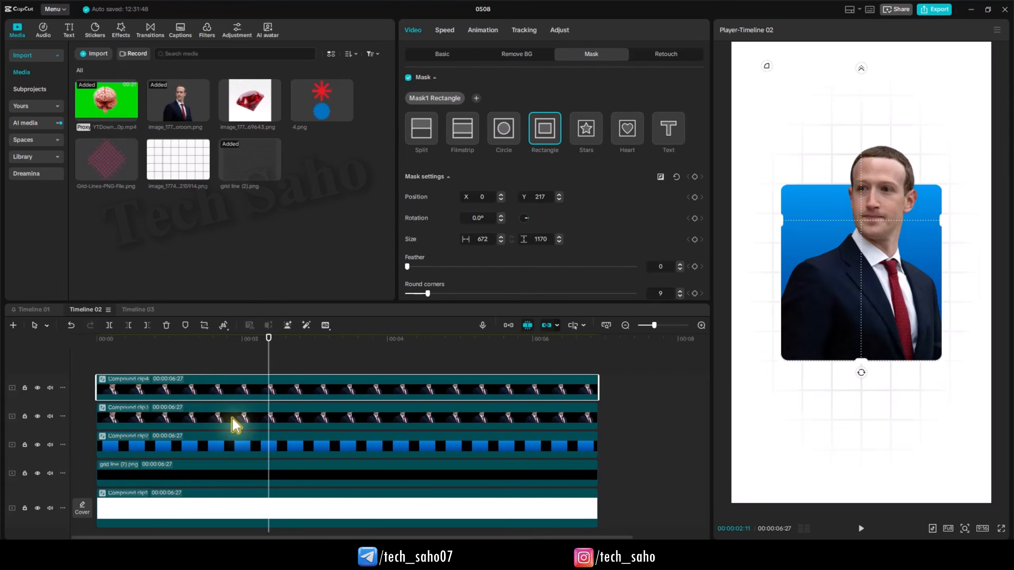
Step: Turn the lower portrait clip black by flattening its Luma curve to the bottom, and offset it horizontally to X 29
left_click(241, 419)
scroll(617, 159, "down", 2)
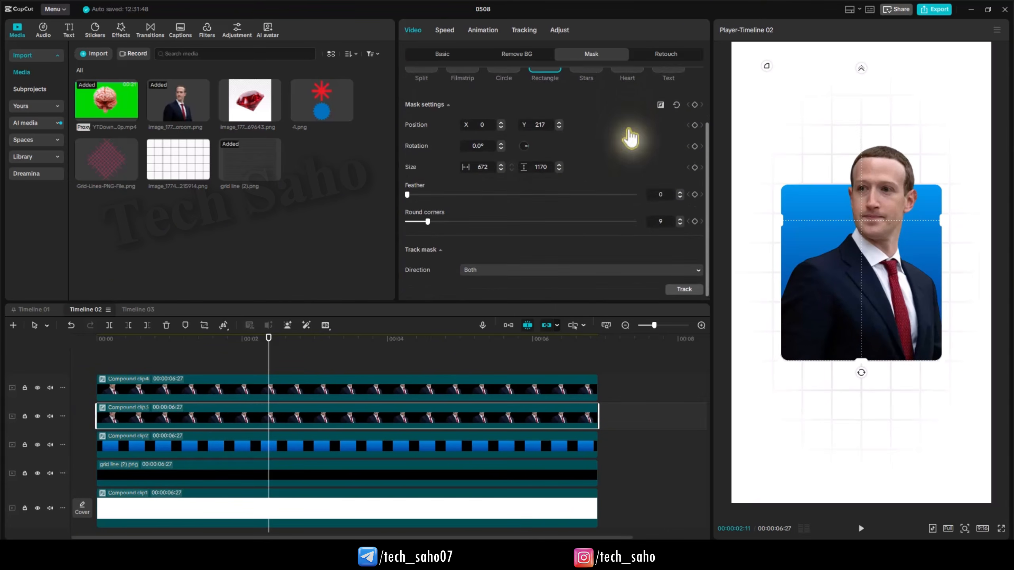
scroll(616, 158, "up", 2)
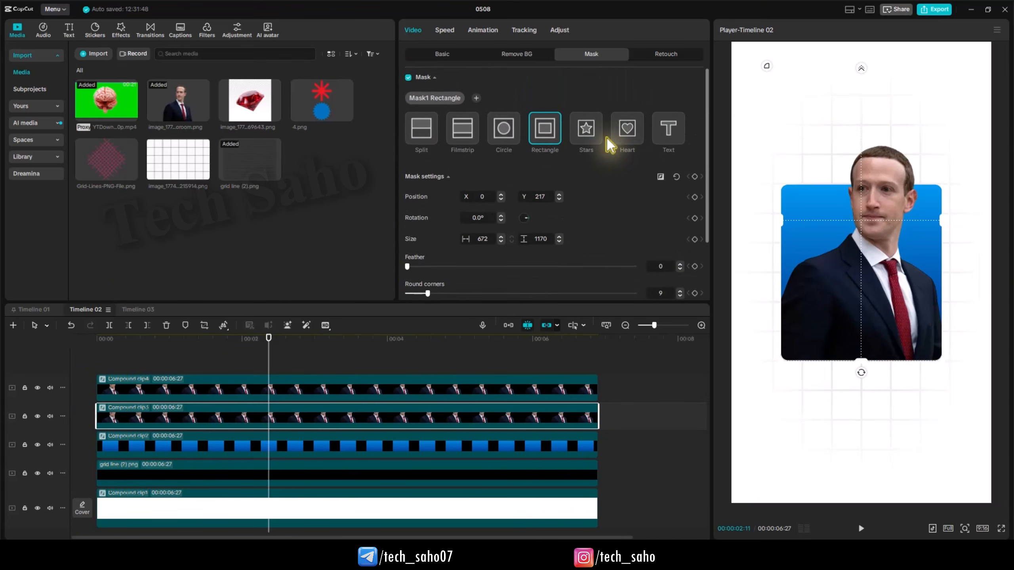
left_click(559, 30)
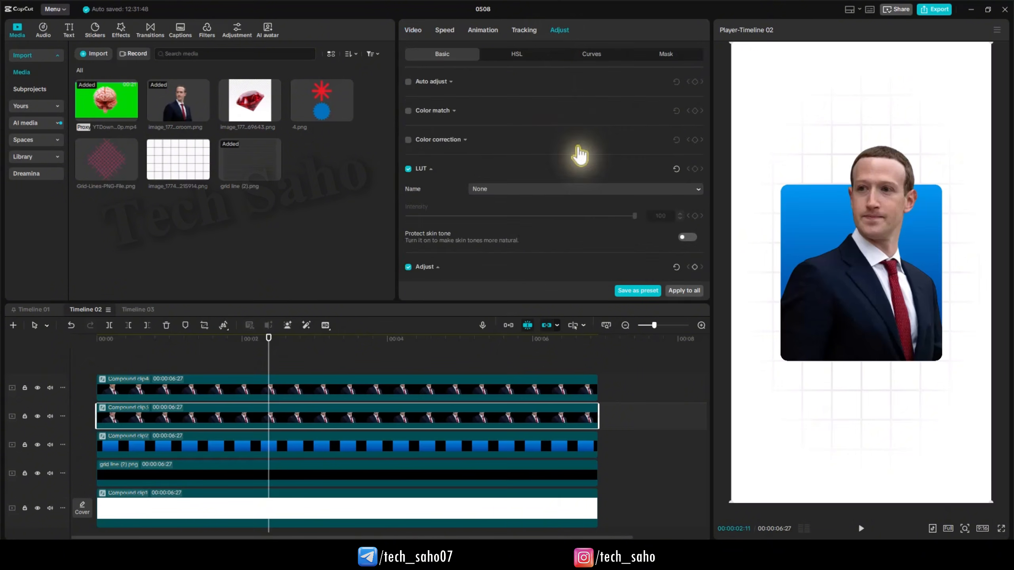
scroll(575, 160, "down", 4)
scroll(576, 164, "up", 4)
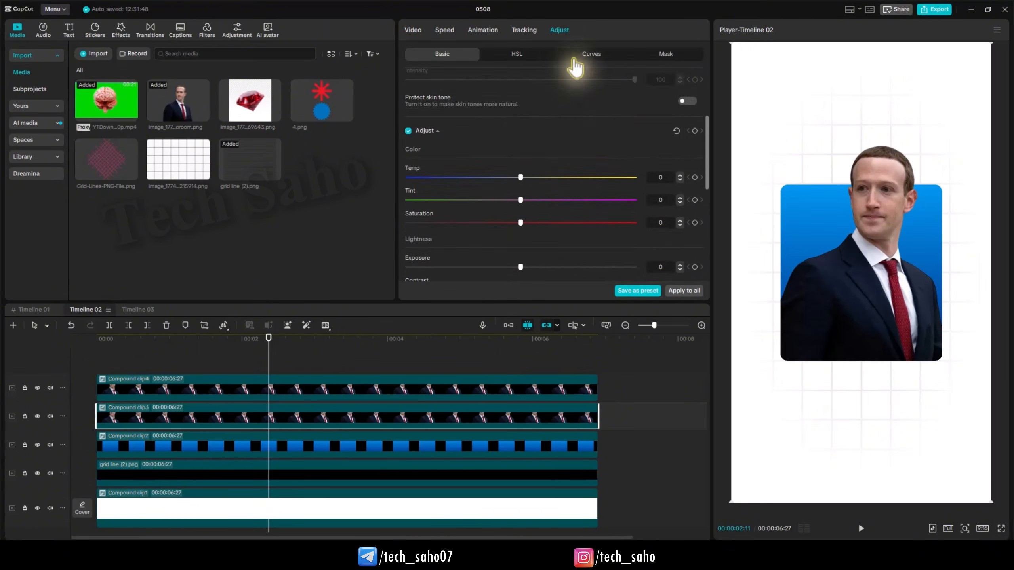
left_click(575, 54)
scroll(673, 120, "down", 3)
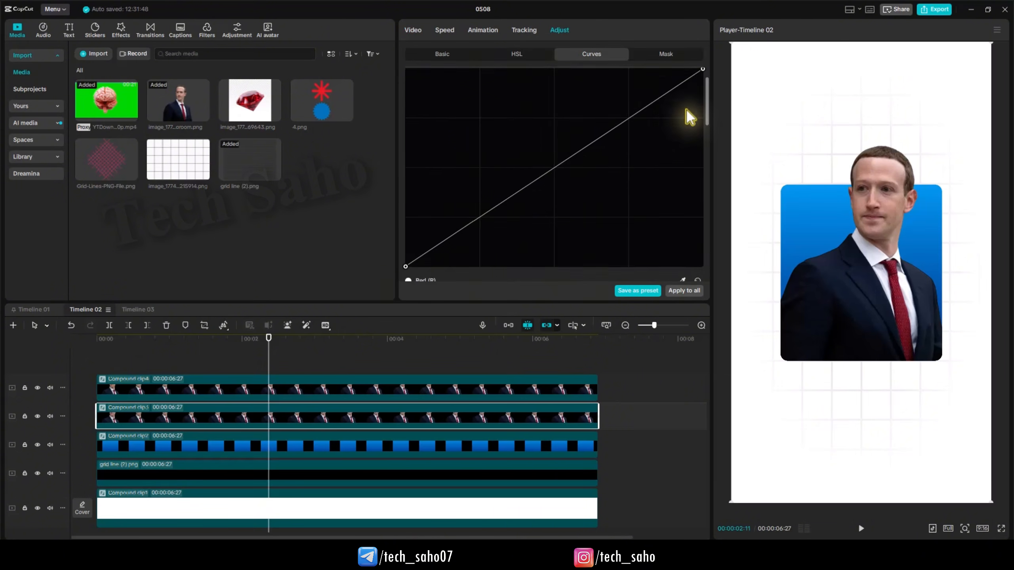
scroll(404, 180, "up", 2)
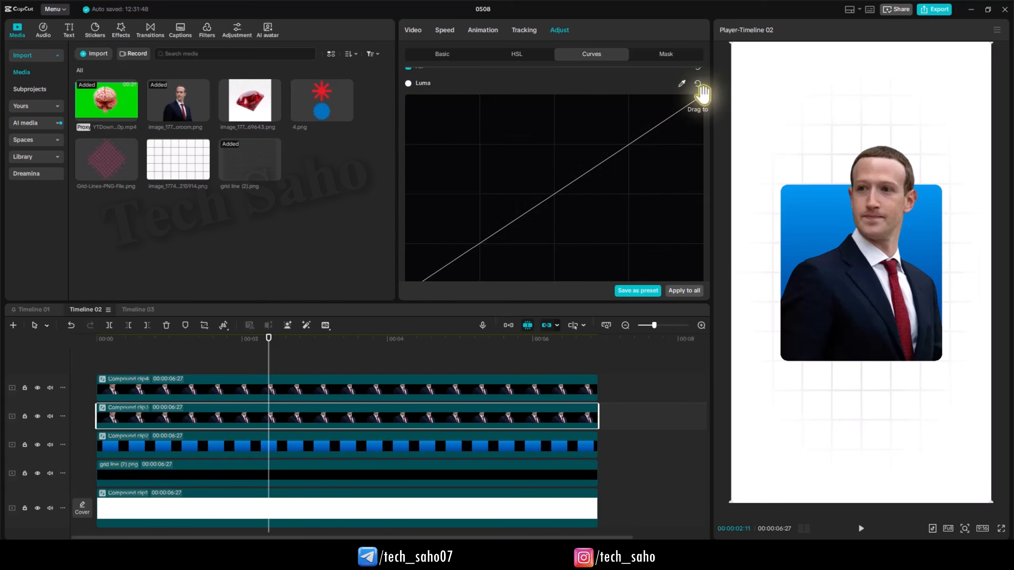
left_click_drag(703, 95, 713, 344)
scroll(667, 237, "down", 4)
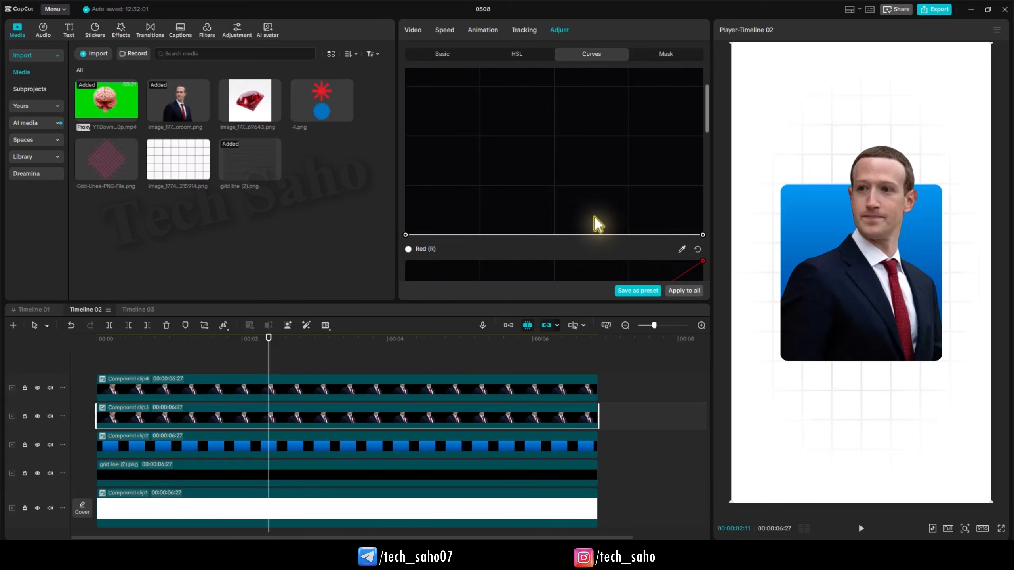
left_click_drag(875, 244, 879, 244)
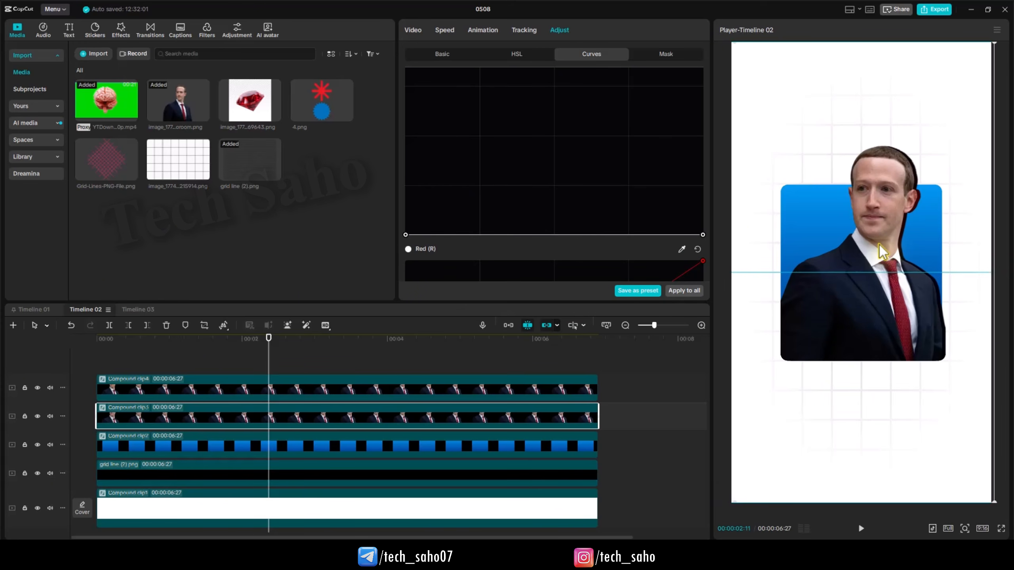
Step: Apply the favourite Blur effect to the black portrait clip and set its blur to 60
left_click(121, 30)
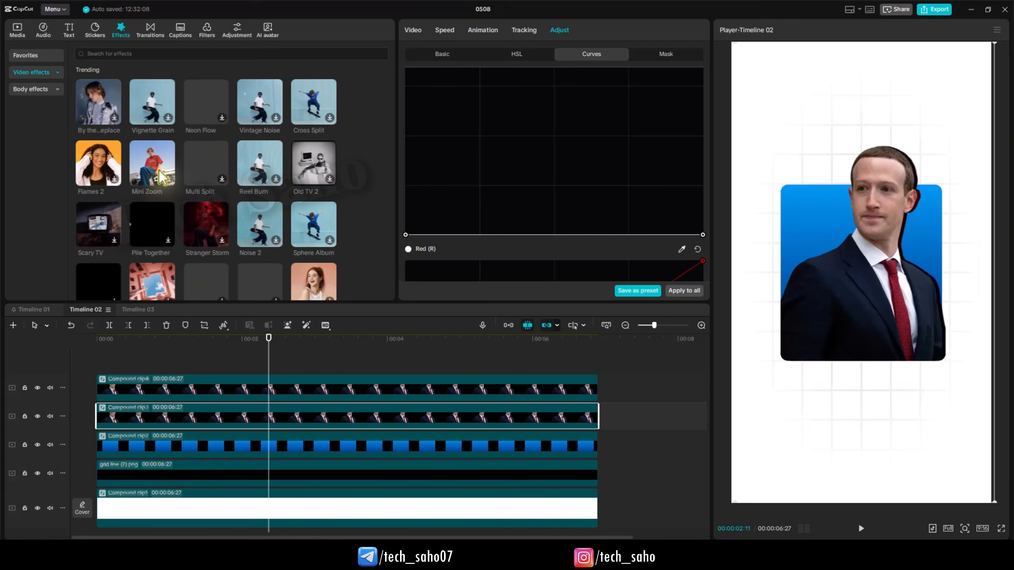
scroll(188, 164, "down", 4)
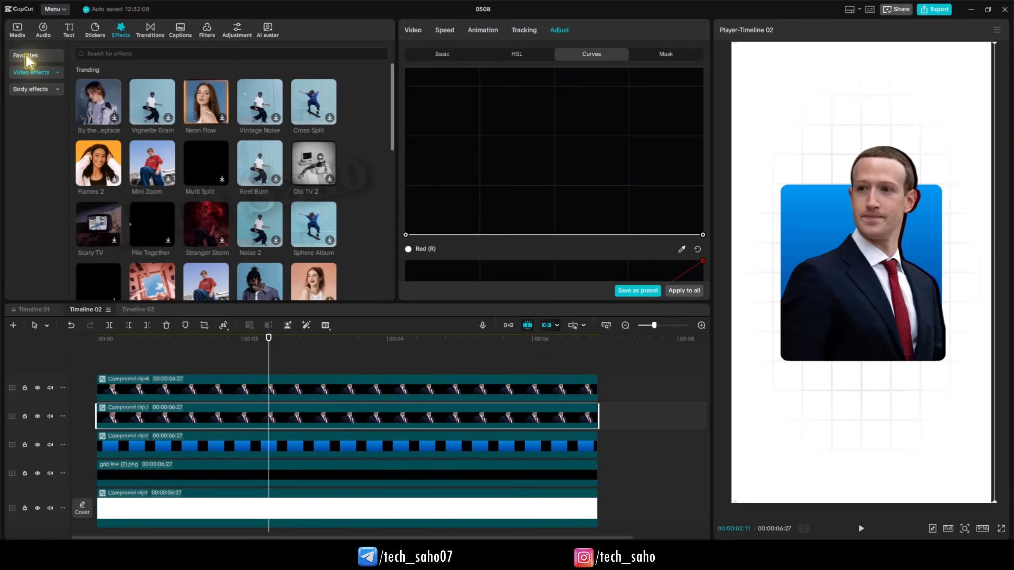
left_click(26, 55)
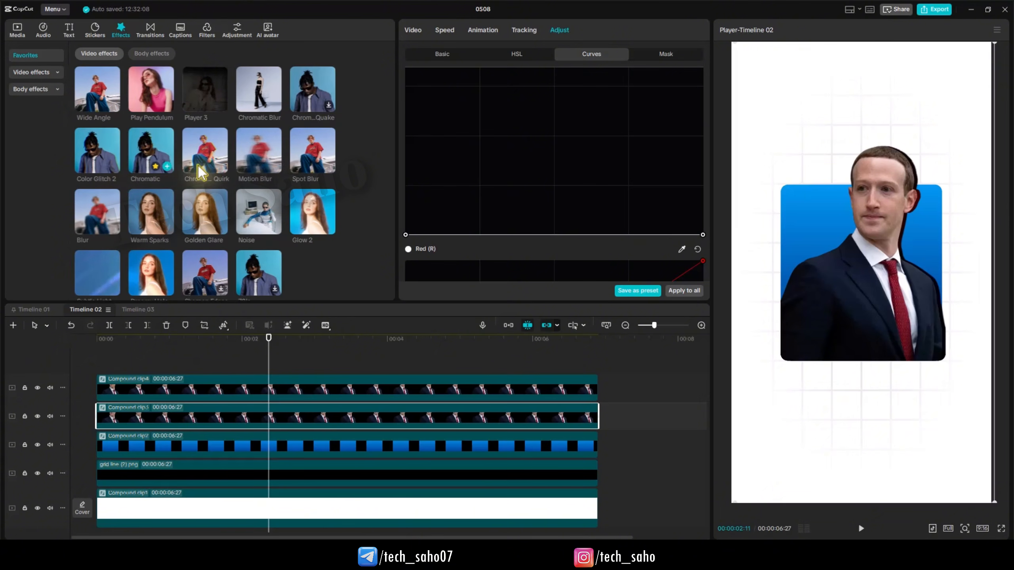
left_click_drag(315, 154, 271, 416)
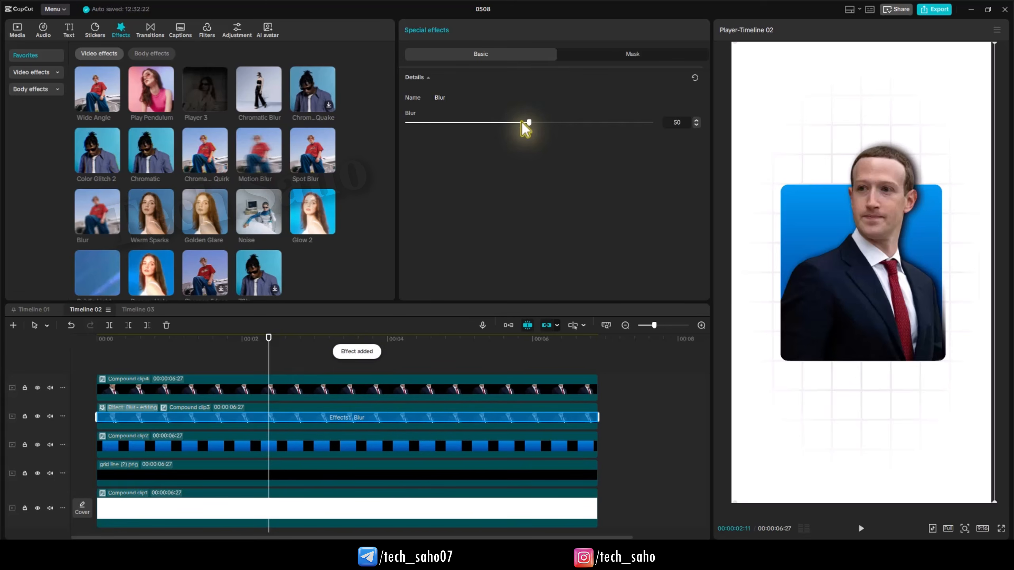
left_click_drag(529, 122, 564, 129)
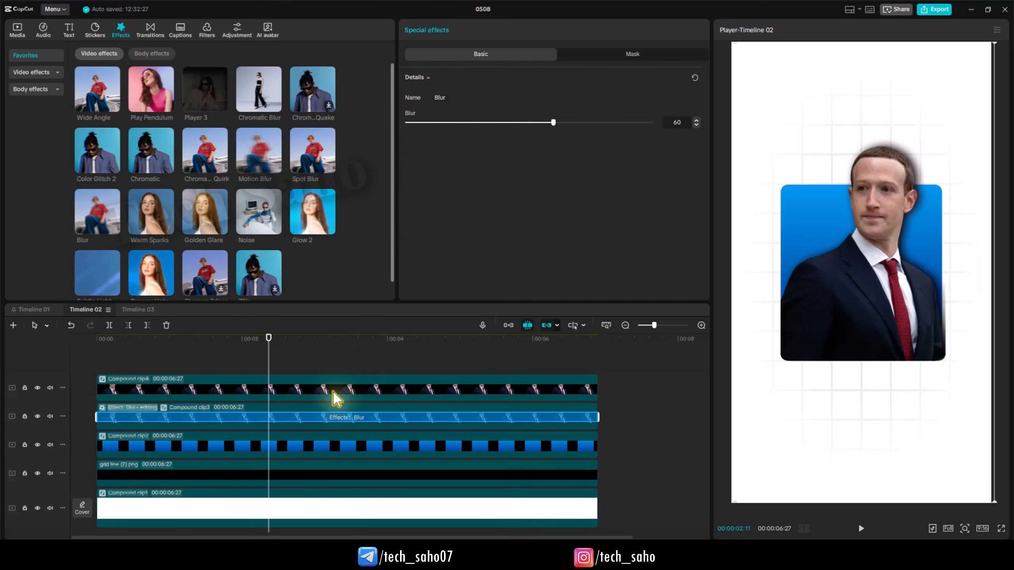
Step: Lower the opacity of the blurred black portrait clip to 63% to soften the shadow
left_click(334, 408)
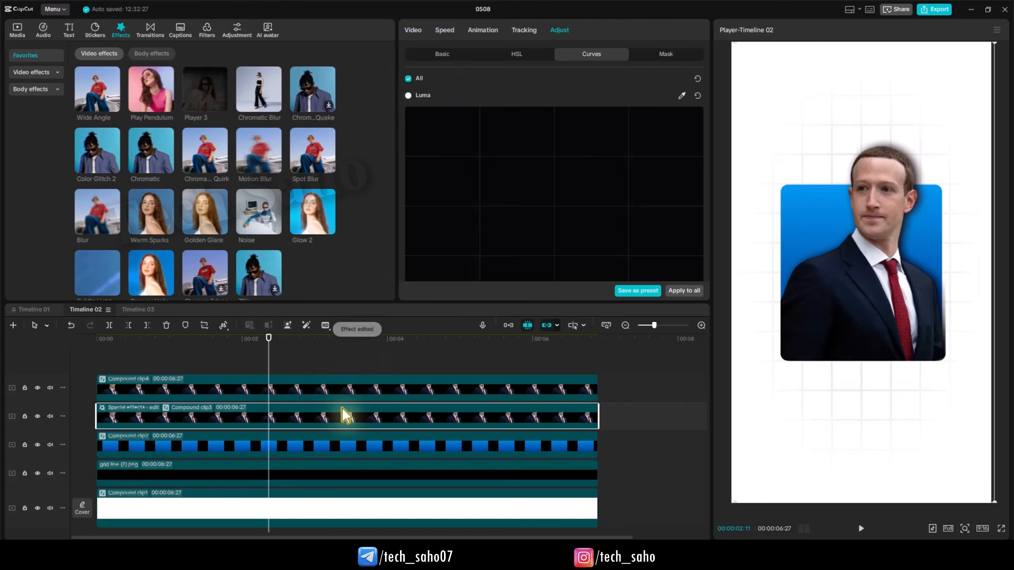
left_click(415, 30)
left_click(442, 54)
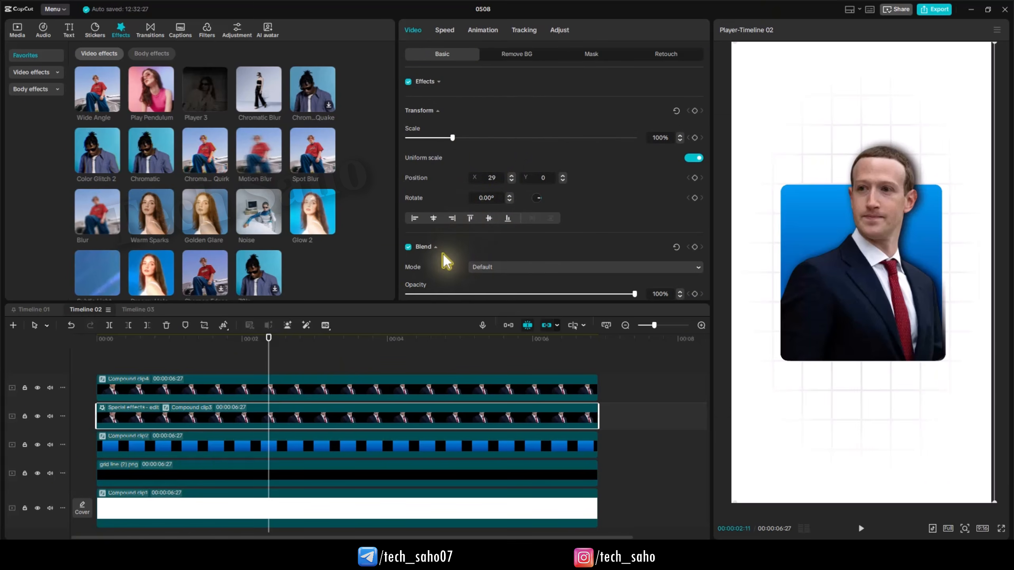
scroll(490, 260, "down", 2)
left_click_drag(610, 236, 569, 235)
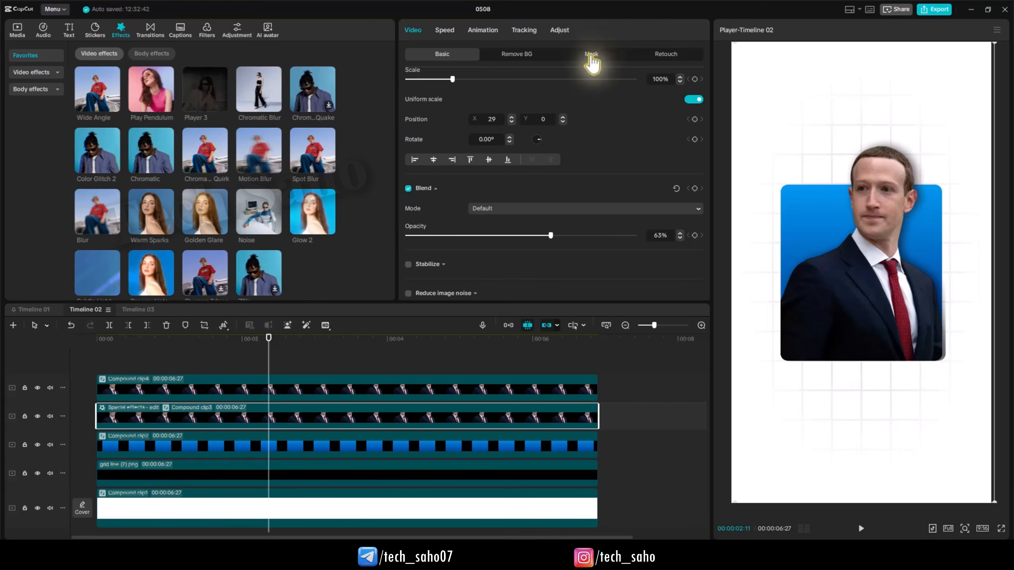
Step: With the white background clip disabled, shift the shadow clip's rectangle mask to X -14 to fit the blue shape, and re-enable the background
left_click(591, 55)
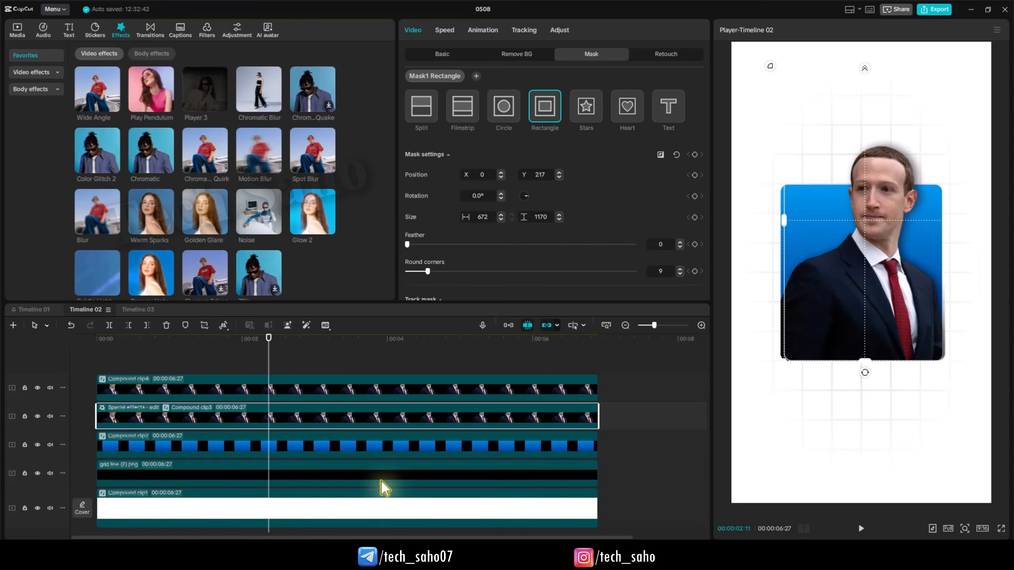
left_click(357, 502)
key("v")
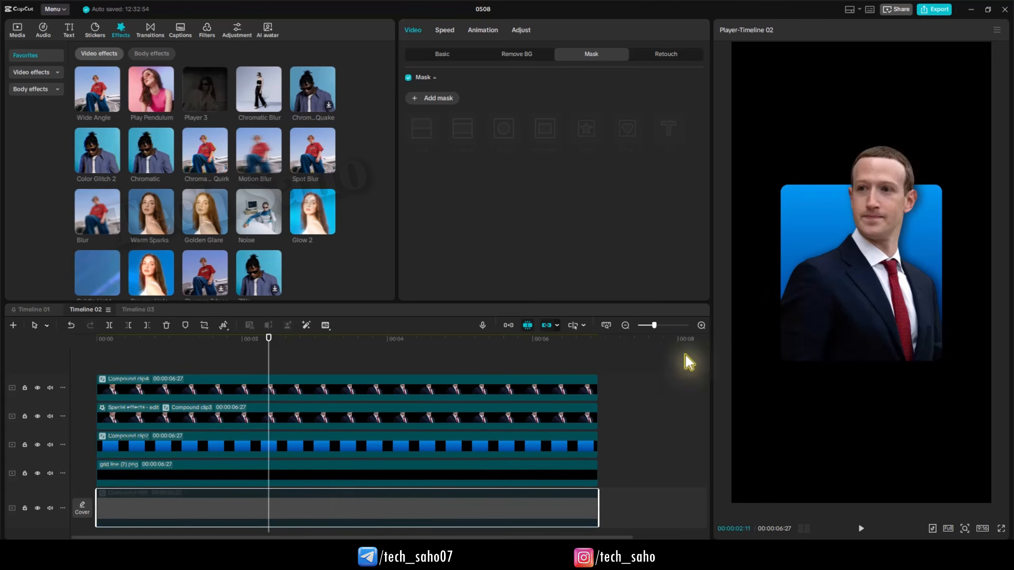
left_click(362, 423)
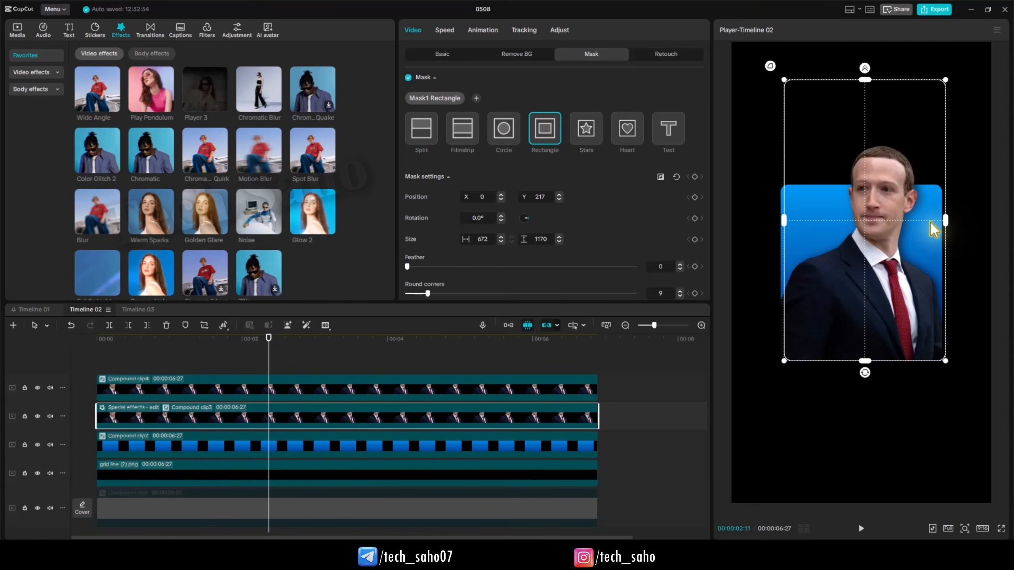
left_click_drag(930, 222, 925, 222)
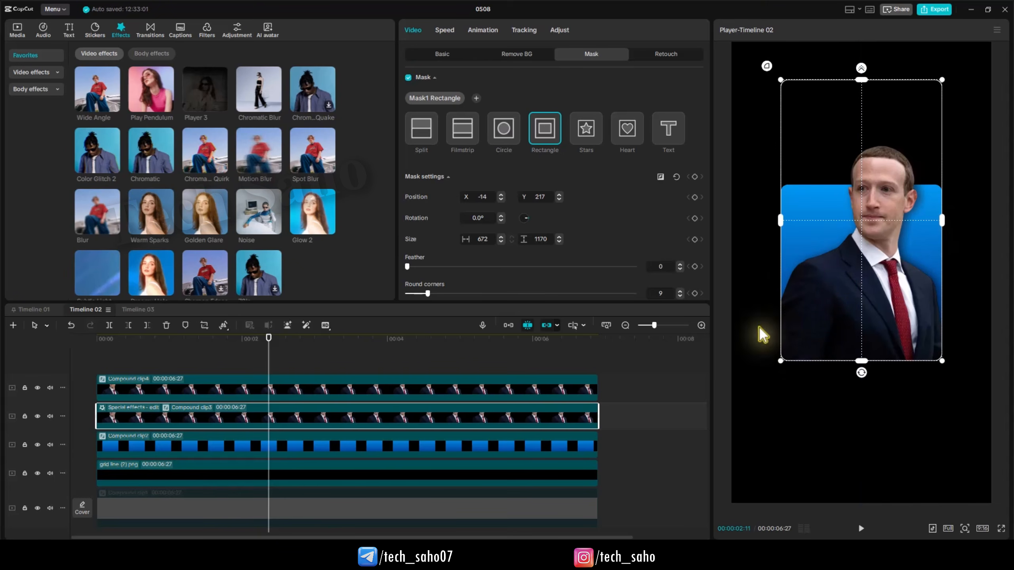
left_click(254, 356)
left_click(363, 502)
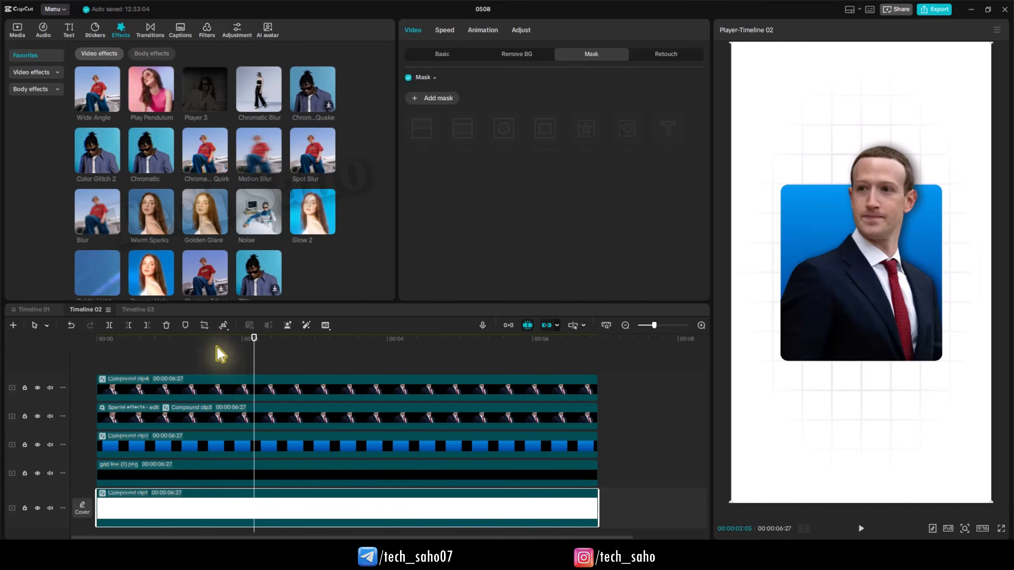
Step: Play the composition back from the timeline start to review the portrait animation with its shadow
left_click_drag(217, 347, 36, 355)
key("space")
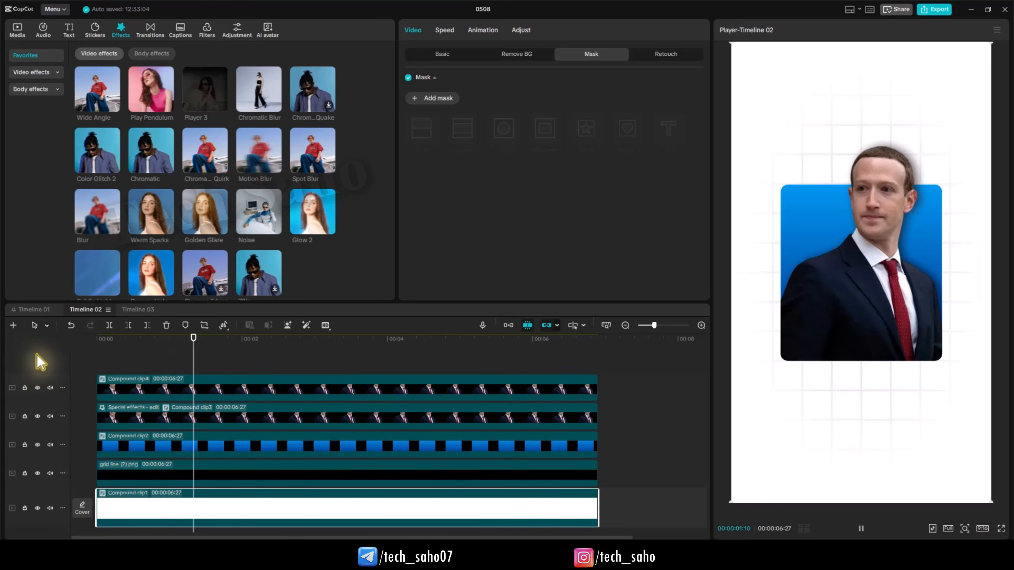
key("space")
left_click_drag(195, 356, 21, 358)
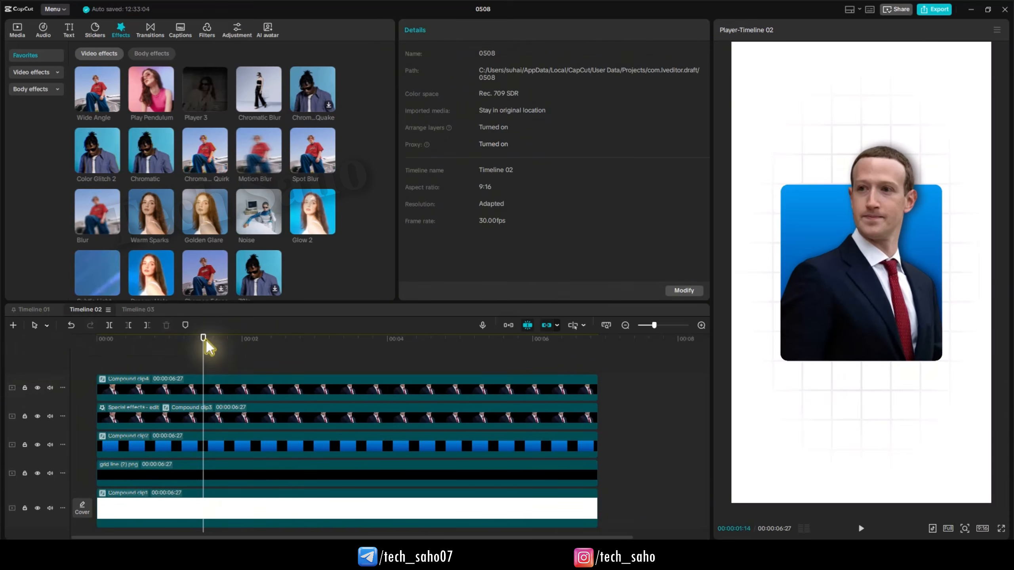
left_click_drag(206, 341, 28, 371)
key("space")
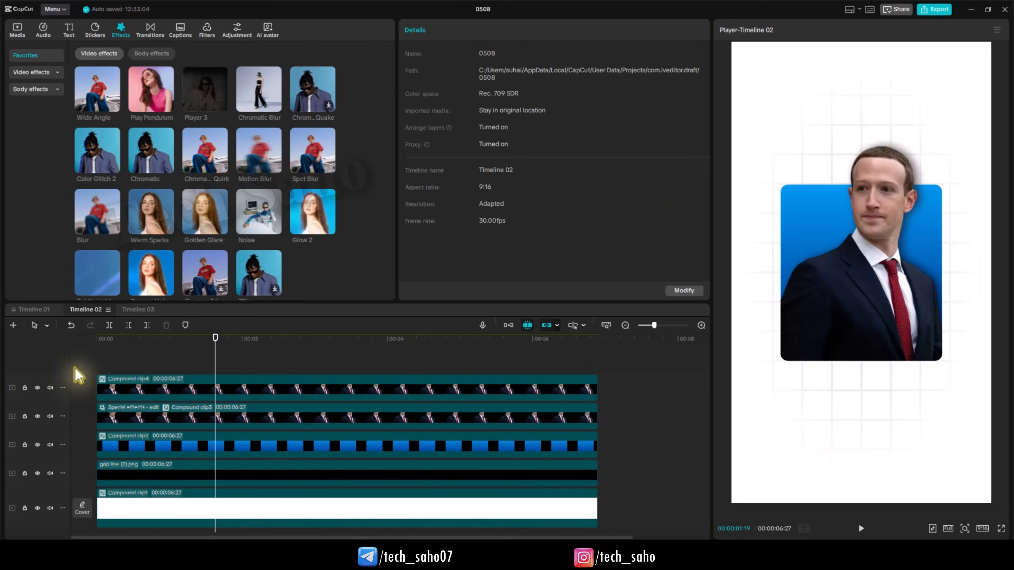
Step: Add a default text clip at the timeline start and extend it to nearly 6 seconds
left_click(192, 369)
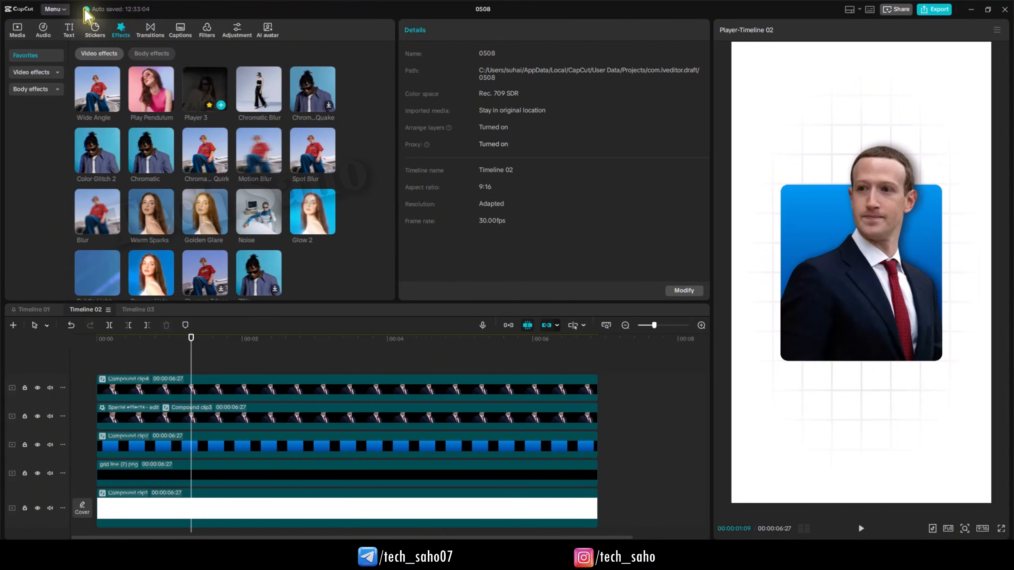
left_click(17, 30)
left_click(70, 29)
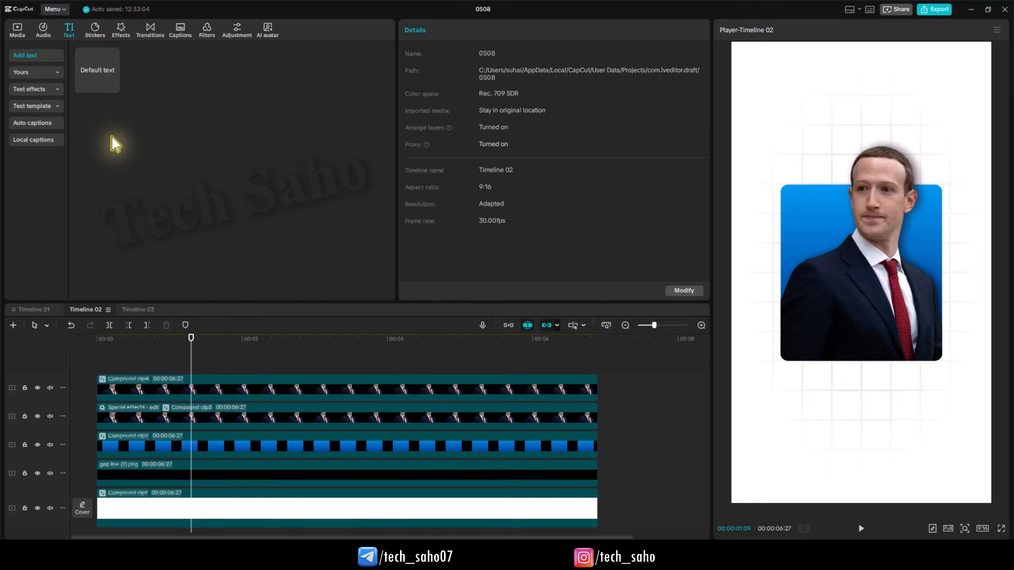
left_click(113, 87)
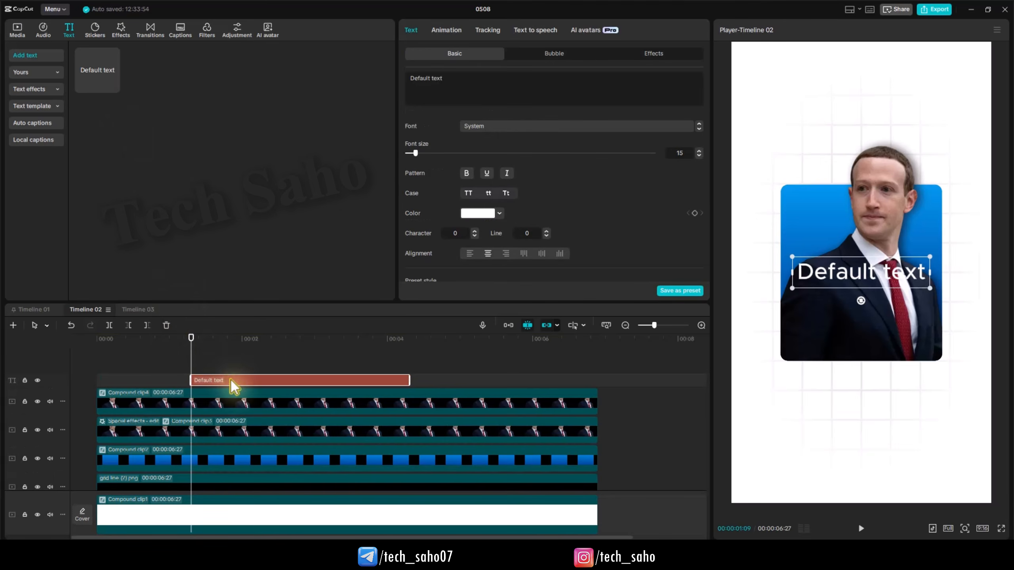
left_click_drag(226, 382, 113, 384)
left_click_drag(316, 380, 531, 380)
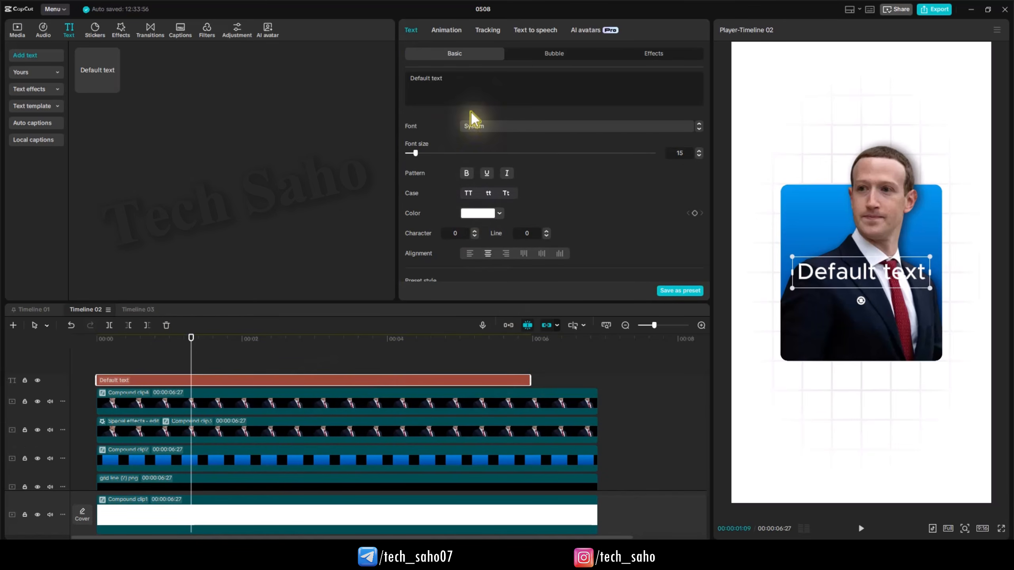
Step: Enter "mark zuckerberg" as the text in dark grey (373737) and place it above the portrait's head
left_click_drag(436, 77, 387, 81)
type("mark zuckerberg")
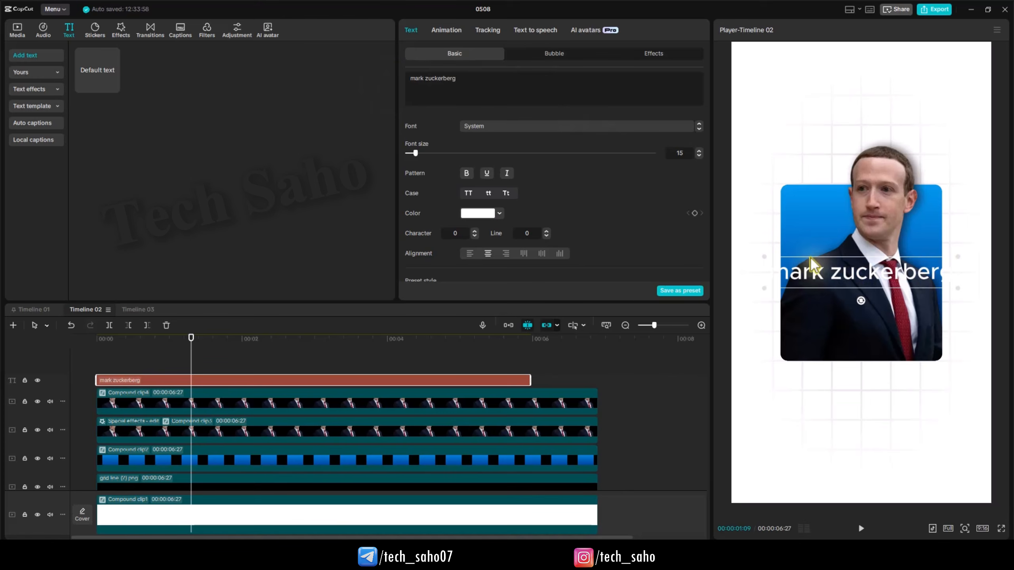
left_click_drag(861, 271, 857, 120)
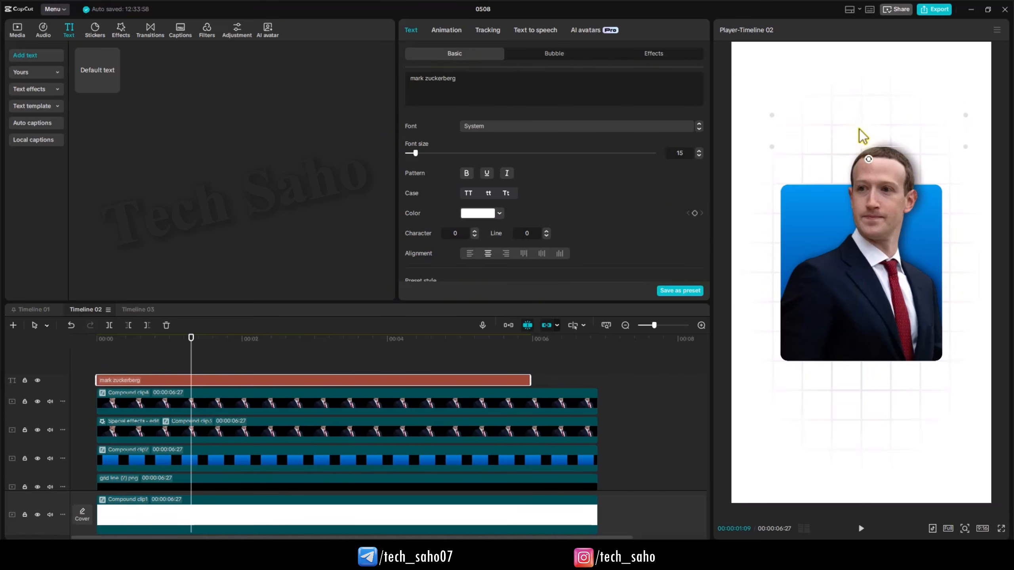
left_click(477, 214)
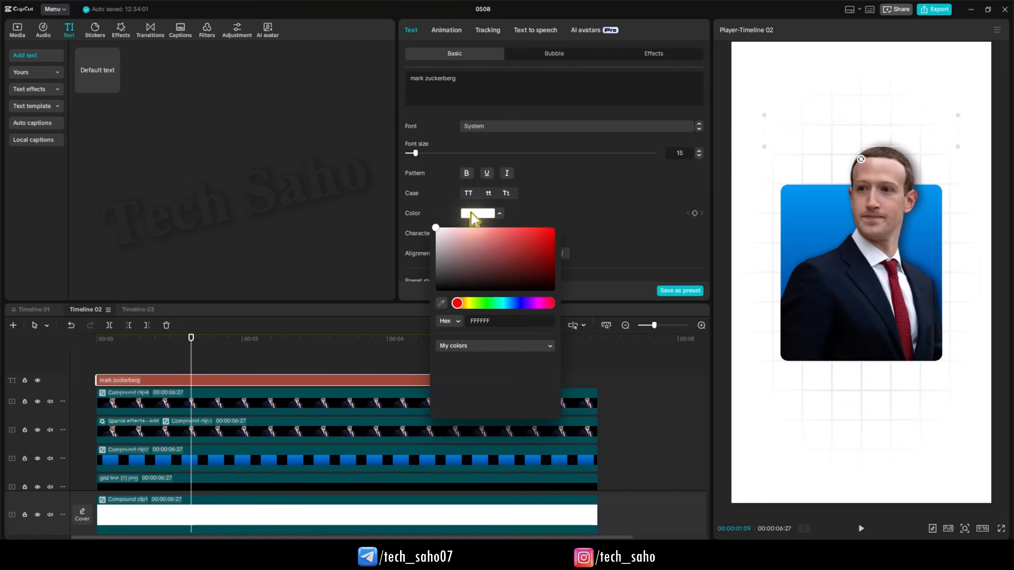
left_click_drag(469, 278, 428, 278)
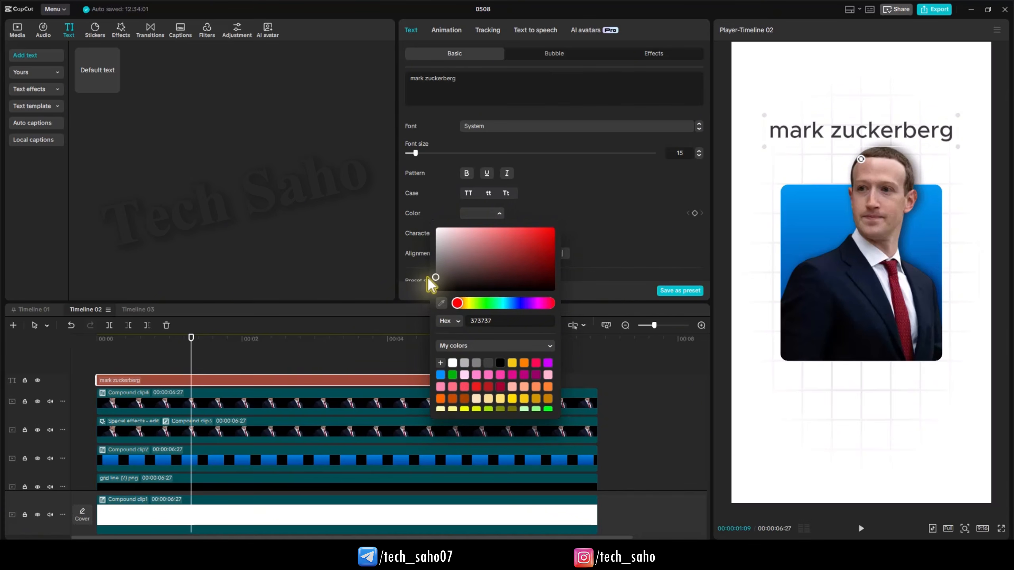
Step: Capitalise both words to read "Mark Zuckerberg" and set the font to Halenoir Compact Disp W05 XBd
left_click(414, 80)
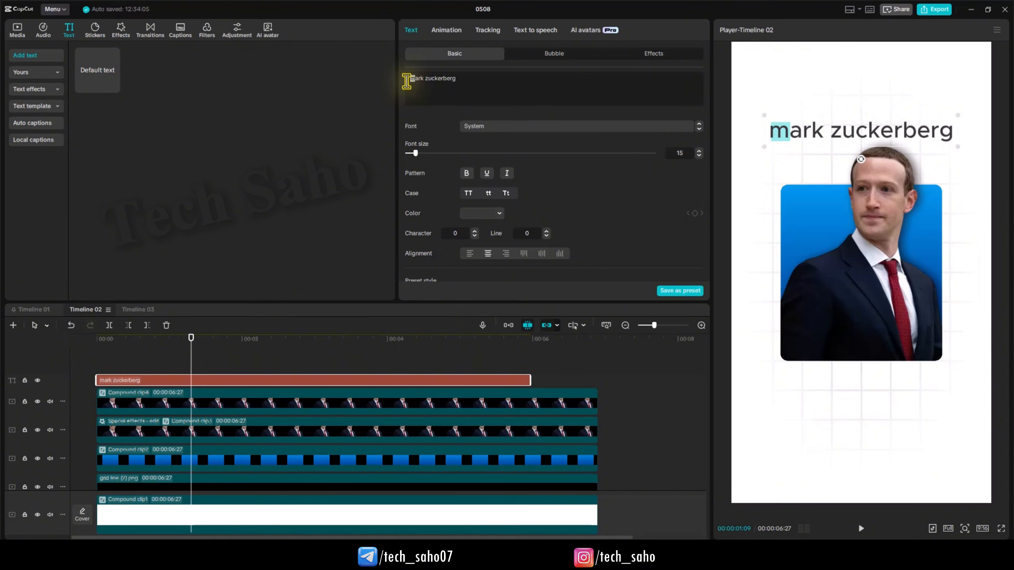
type("Mark ")
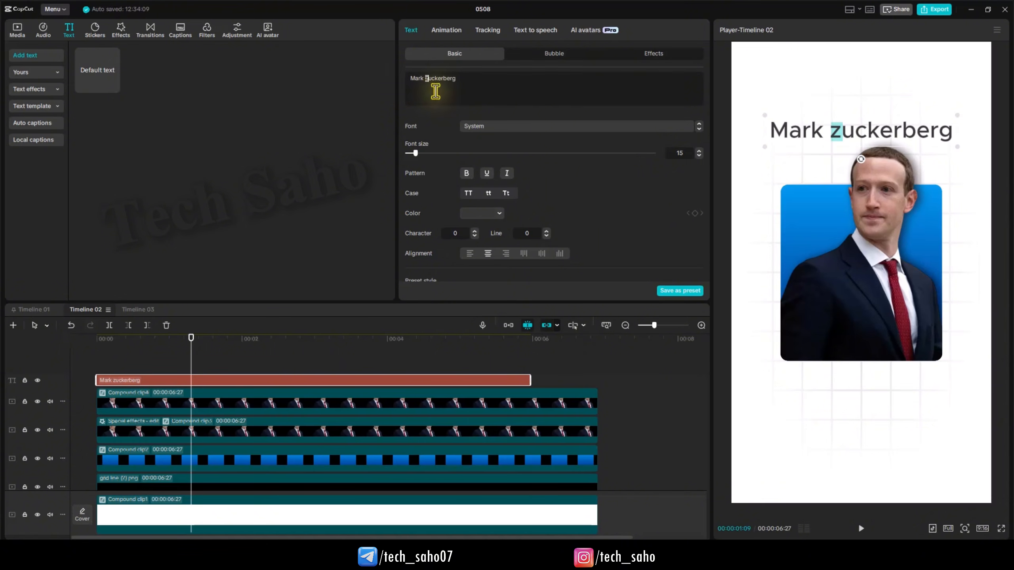
type("Z")
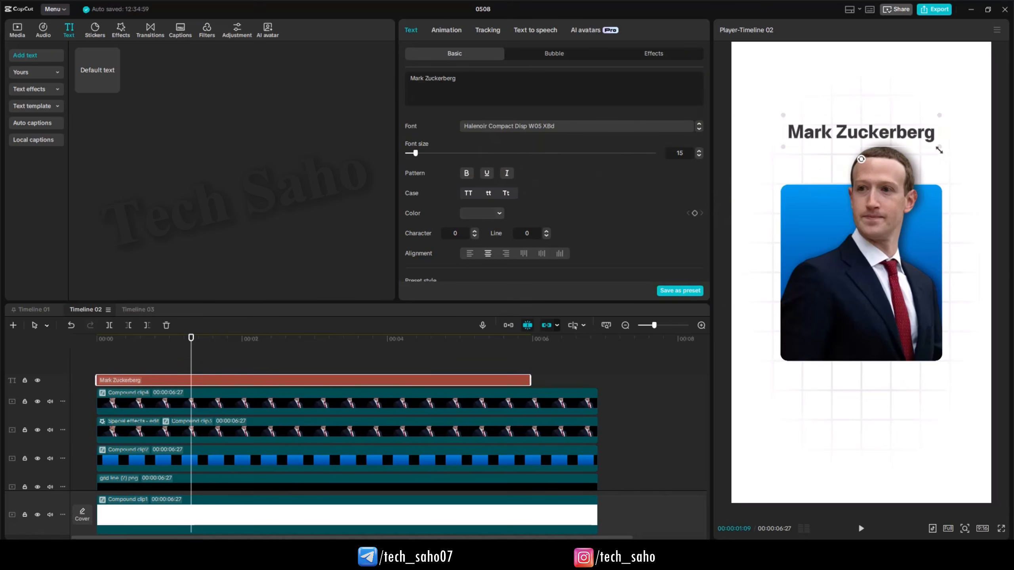
Step: Enlarge the title and tuck it behind the portrait's head by moving its clip below both portrait clips
mouse_move(940, 150)
left_mouse_down()
mouse_move(961, 154)
mouse_move(946, 165)
left_mouse_up()
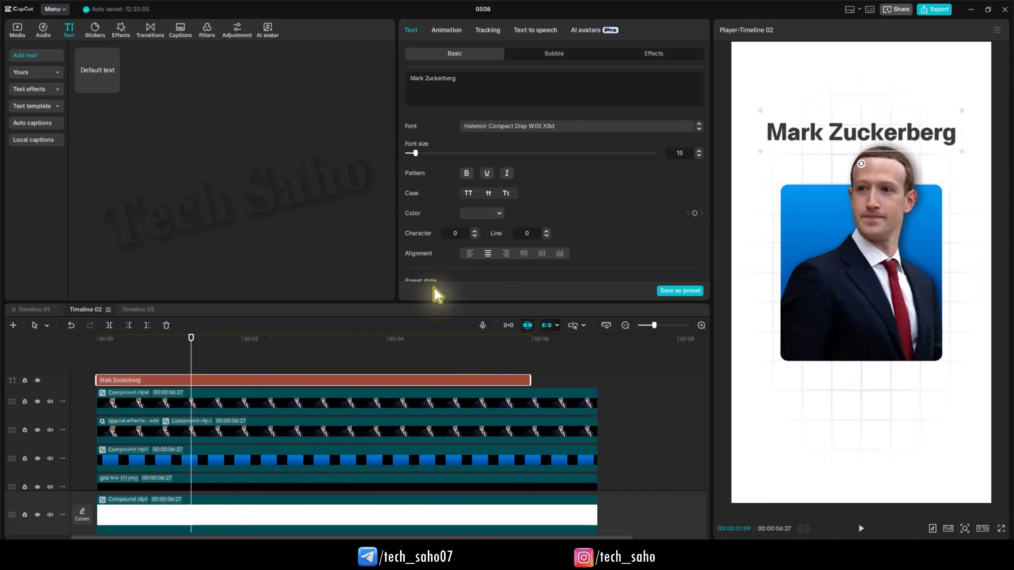
left_click_drag(356, 382, 347, 444)
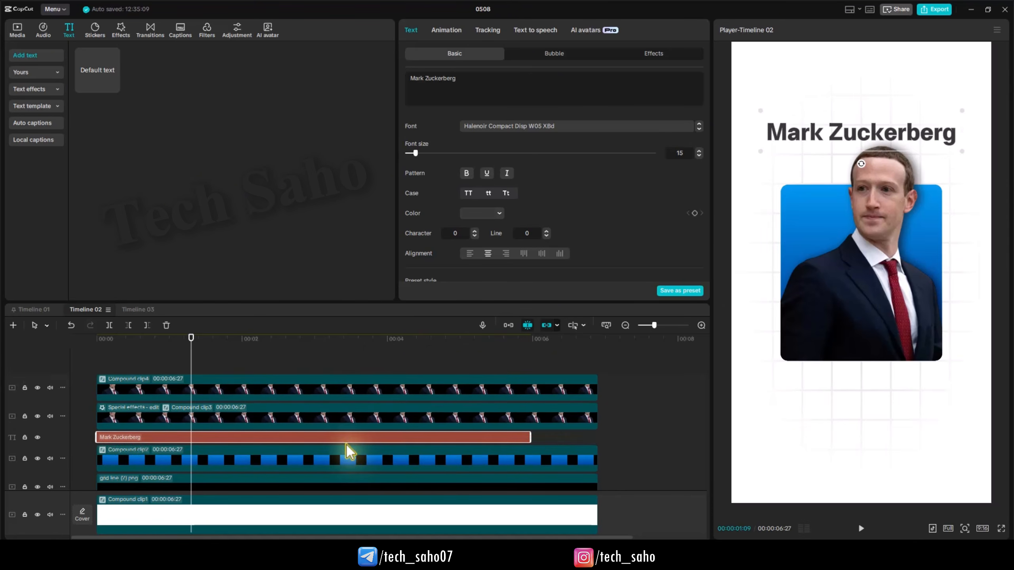
mouse_move(845, 150)
left_mouse_down()
mouse_move(843, 160)
mouse_move(835, 148)
left_mouse_up()
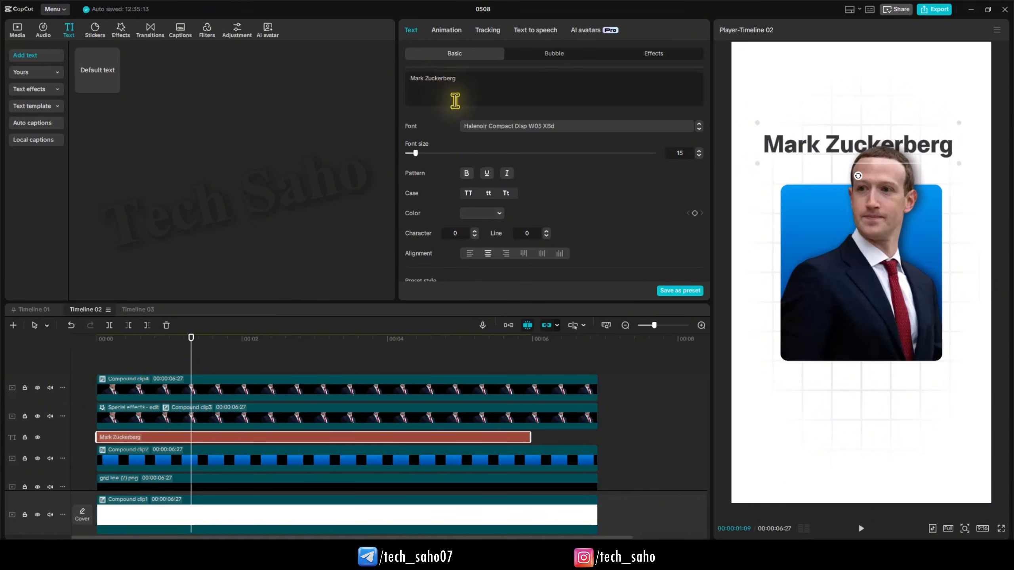
Step: Remove "Zuckerberg" from the title and duplicate the remaining "Mark" clip, with the copy starting at the timeline start
left_click_drag(425, 79, 463, 78)
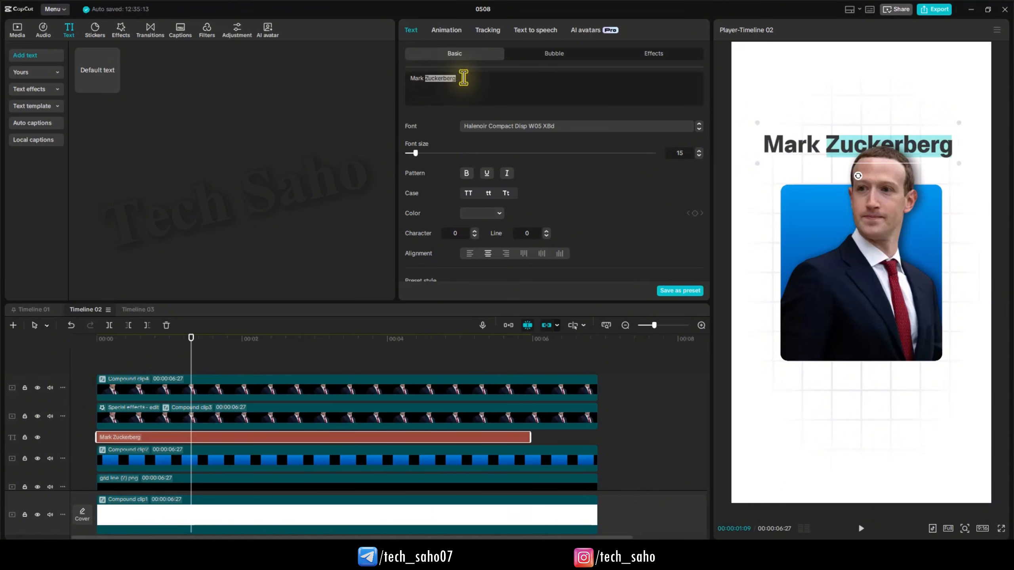
key("BackSpace")
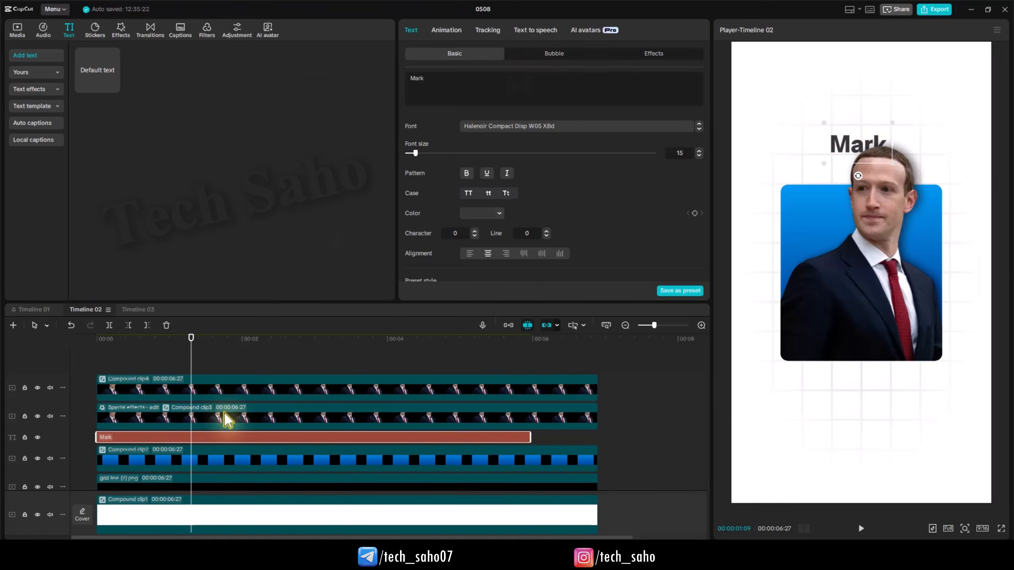
key("ctrl+c")
key("ctrl+v")
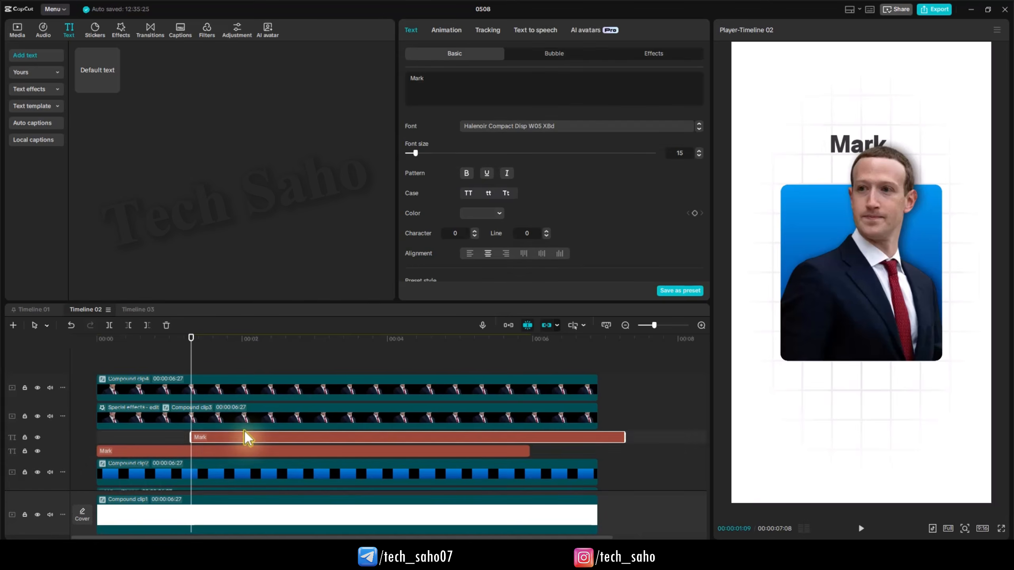
left_click_drag(244, 431, 154, 437)
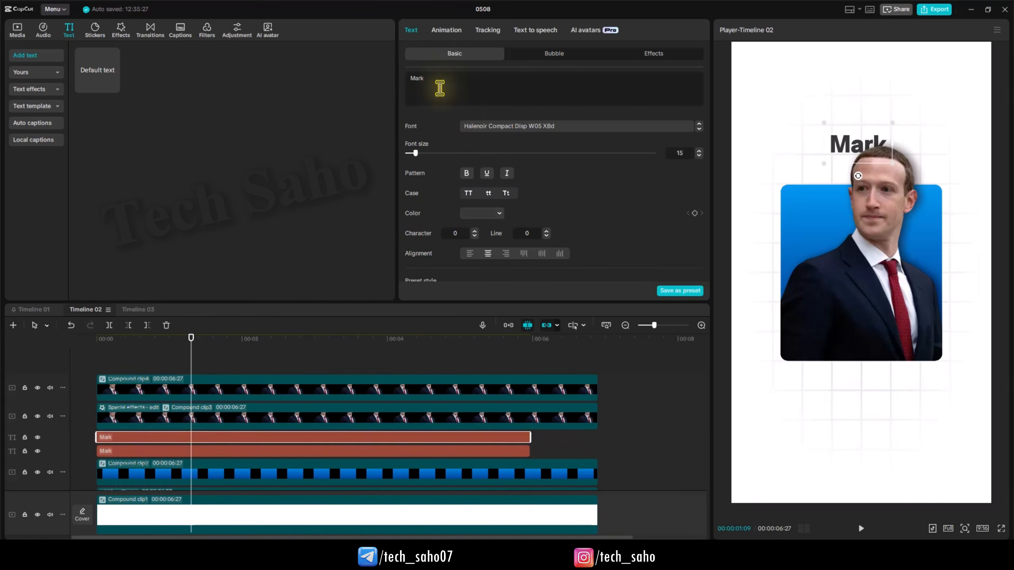
Step: Change the duplicated text to "Zuckerberg" and shift it to the right in the frame
left_click_drag(437, 85, 389, 80)
key("ctrl+v")
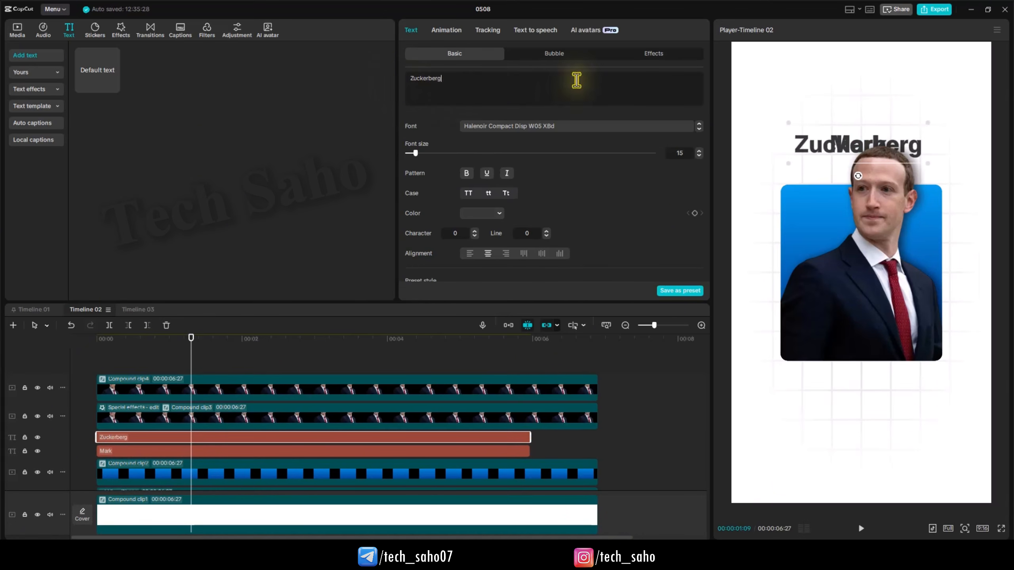
mouse_move(858, 154)
left_mouse_down()
mouse_move(869, 113)
mouse_move(894, 136)
mouse_move(847, 144)
left_mouse_up()
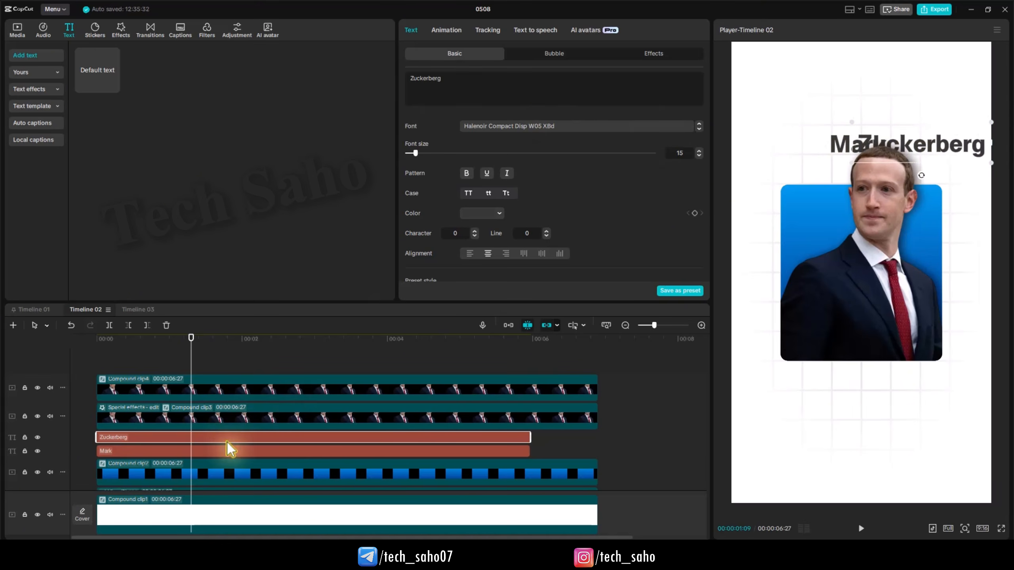
Step: Set the "Mark" text to BodoniStd-PosterCompressed and place it, enlarged, at the blue shape's upper-left corner beside the head
left_click(225, 451)
left_click_drag(847, 147, 772, 118)
left_click(567, 128)
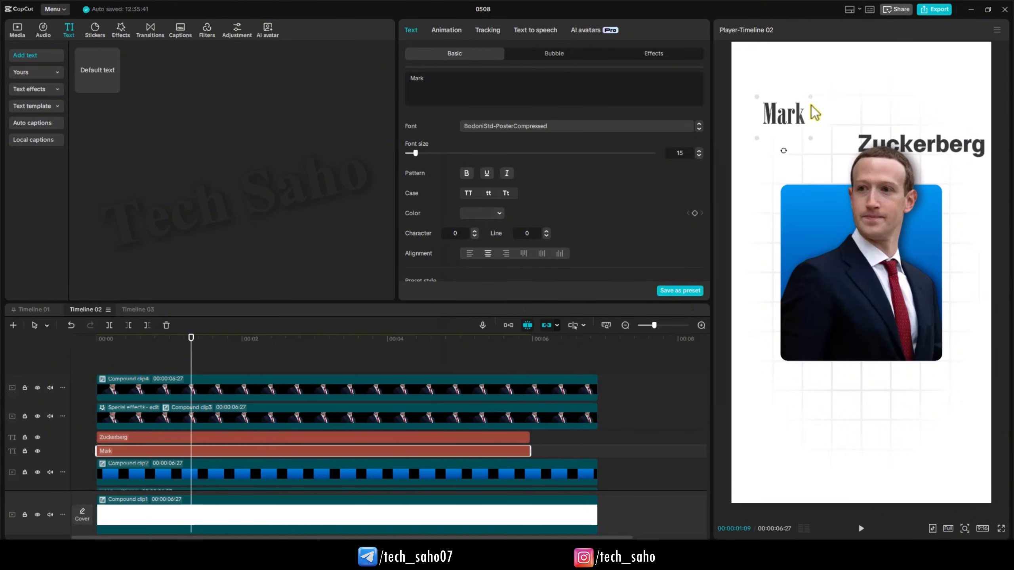
left_click_drag(813, 95, 827, 171)
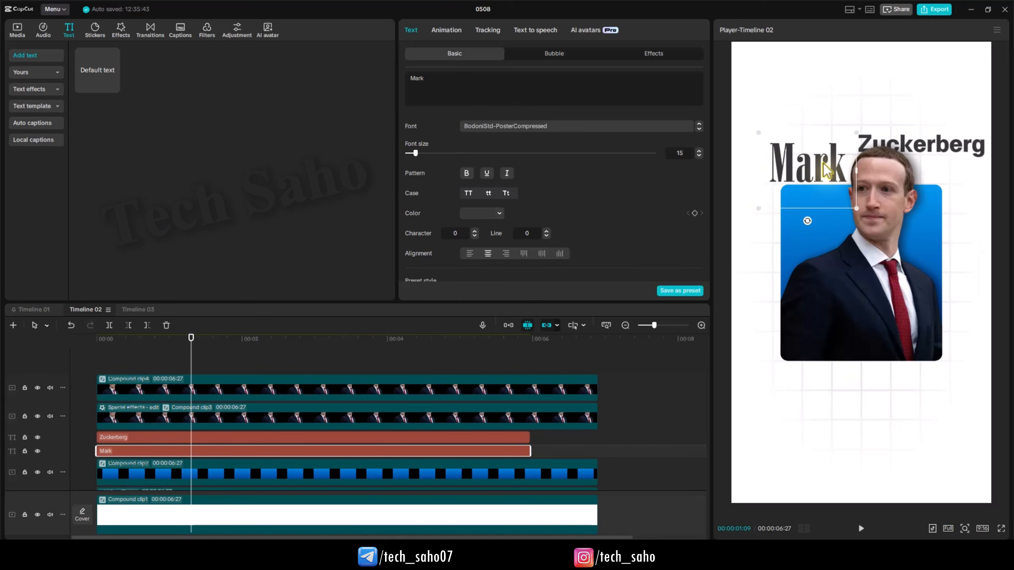
Step: Move the "Zuckerberg" text below the blue shape's lower-right corner
left_click(930, 149)
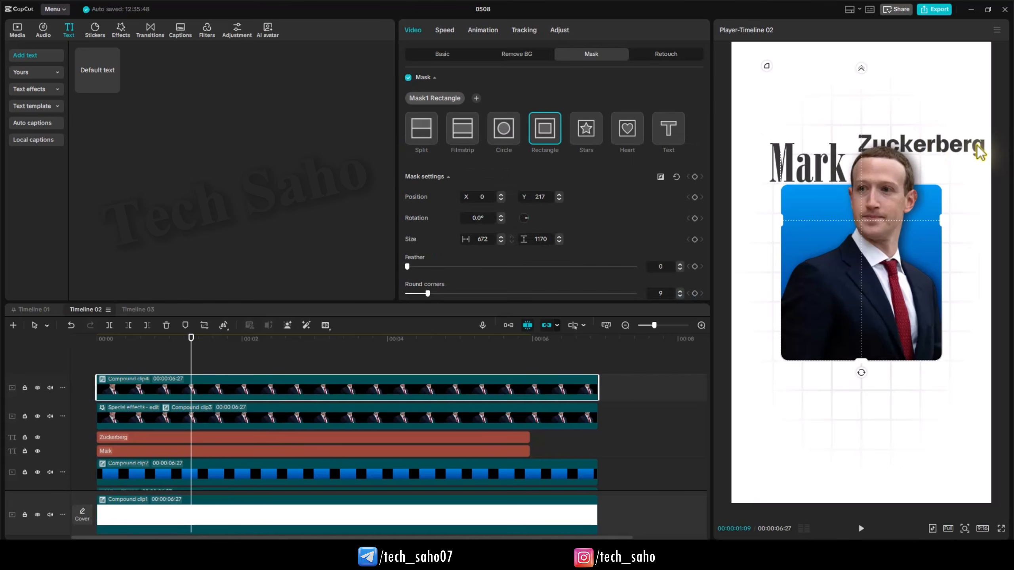
left_click(268, 416)
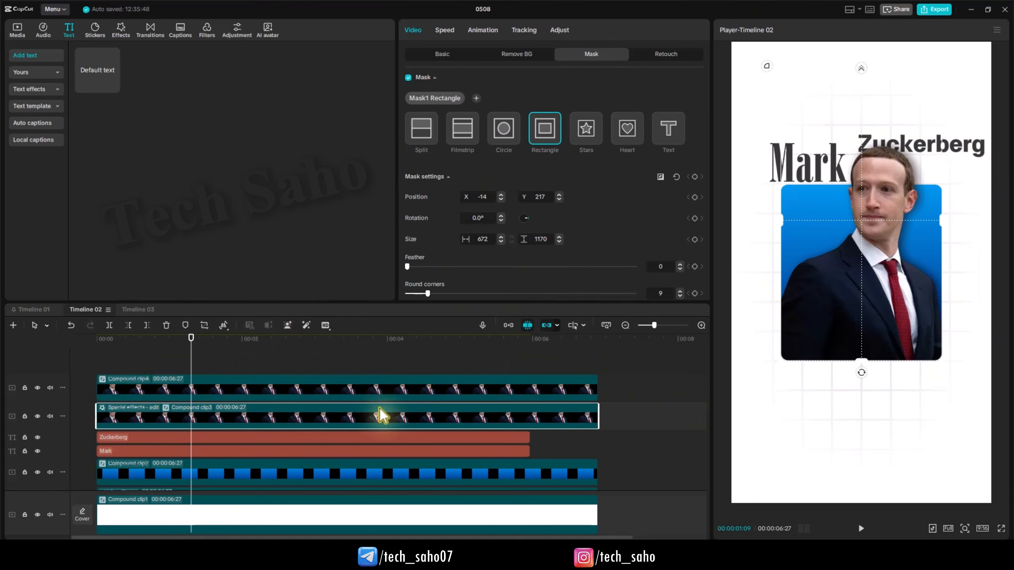
left_click(351, 438)
left_click_drag(948, 151, 928, 376)
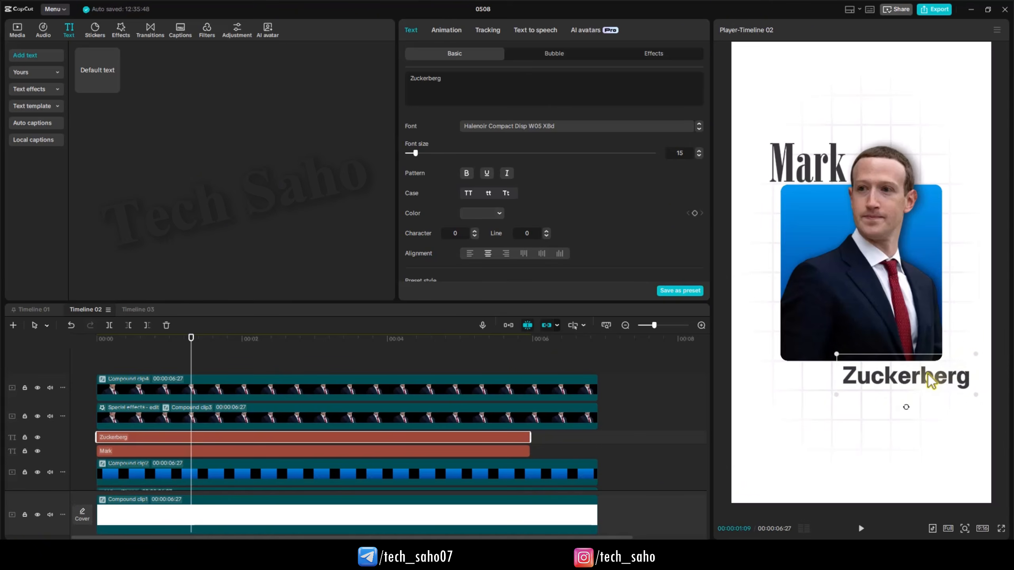
Step: Set the "Zuckerberg" text to BodoniStd-PosterCompressed, then enlarge and reposition it just under the blue shape's lower-right edge
left_click(507, 127)
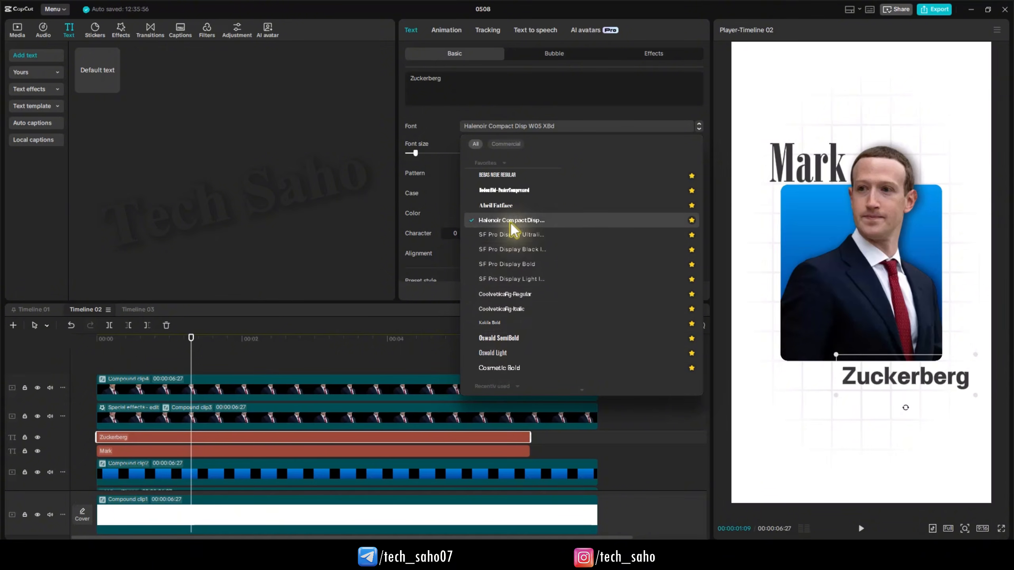
left_click(507, 191)
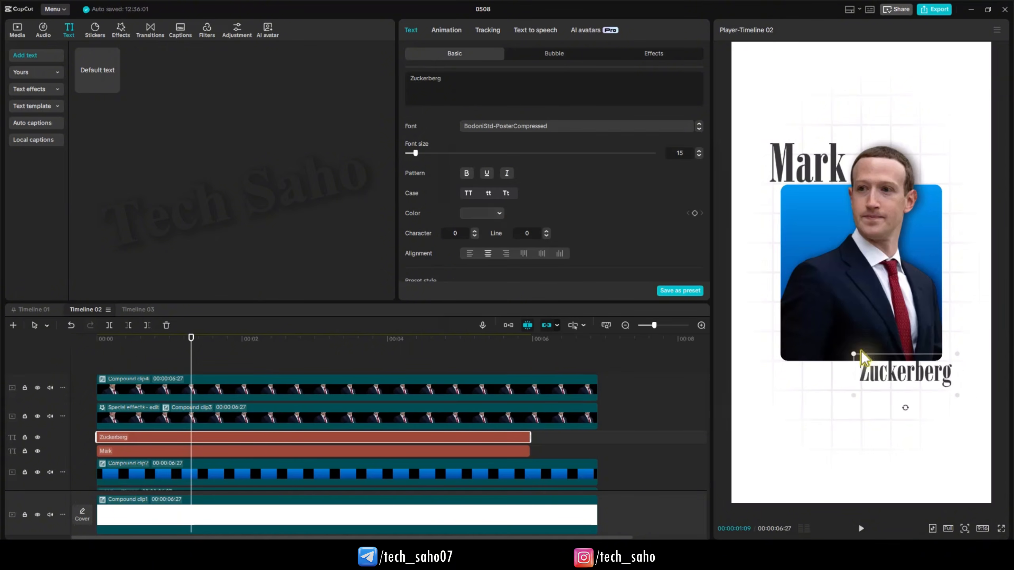
left_click_drag(854, 396, 826, 415)
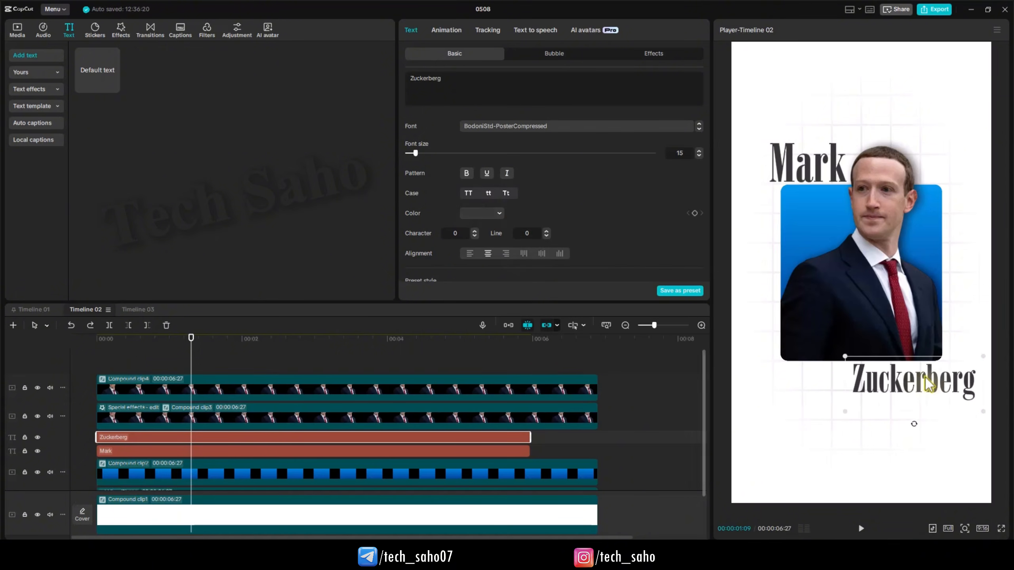
left_click_drag(893, 386, 905, 387)
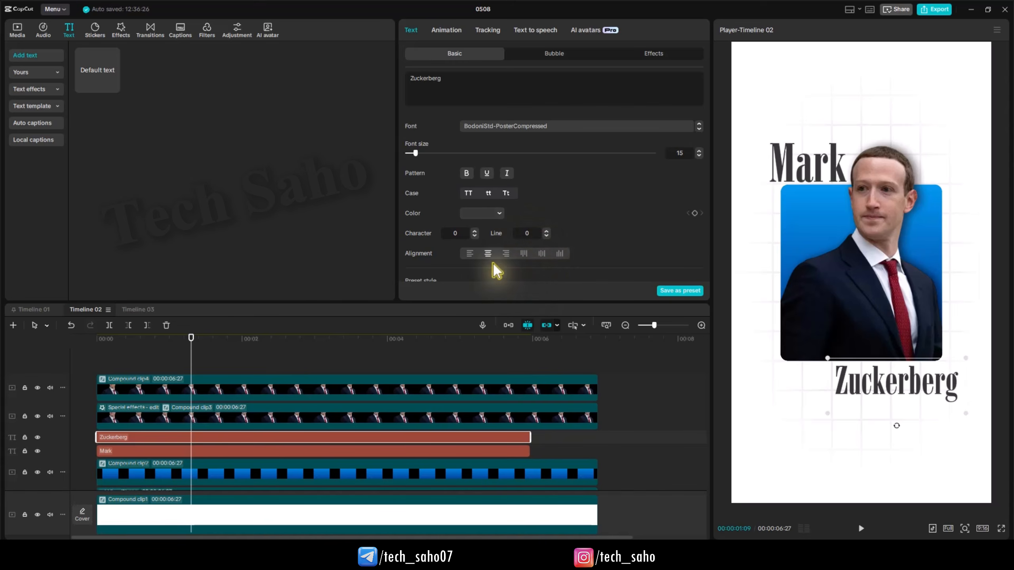
Step: Colour the "Mark" and "Zuckerberg" text clips black (000000) together
left_click(506, 451, "ctrl")
left_click_drag(506, 441, 504, 440)
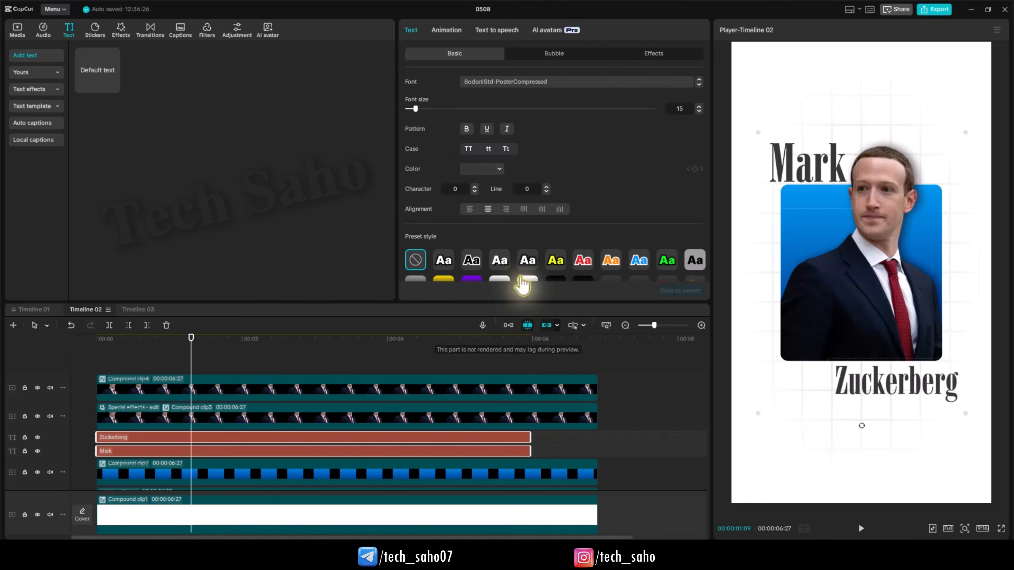
scroll(466, 236, "down", 2)
scroll(473, 215, "up", 2)
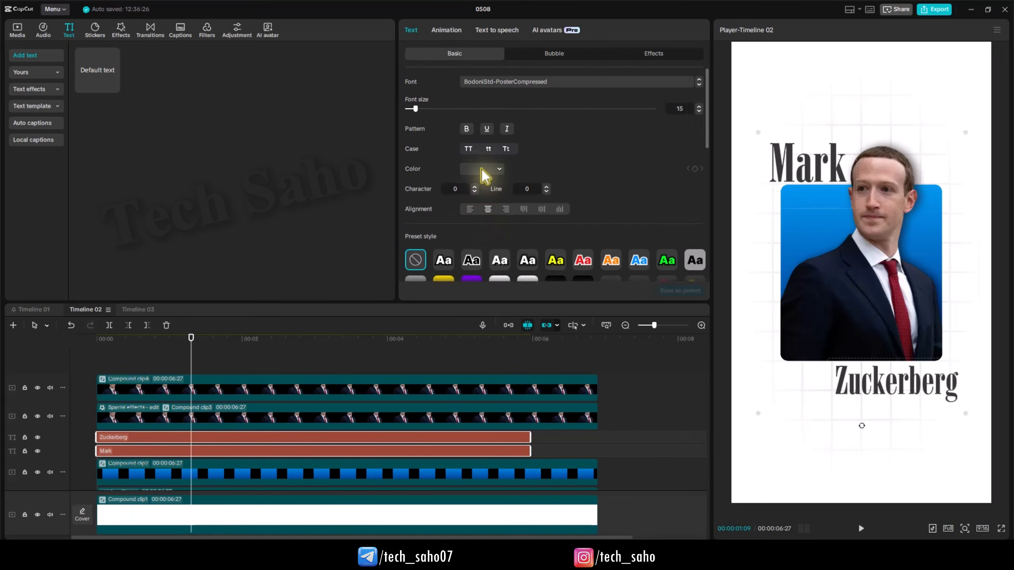
left_click(483, 171)
left_click(500, 319)
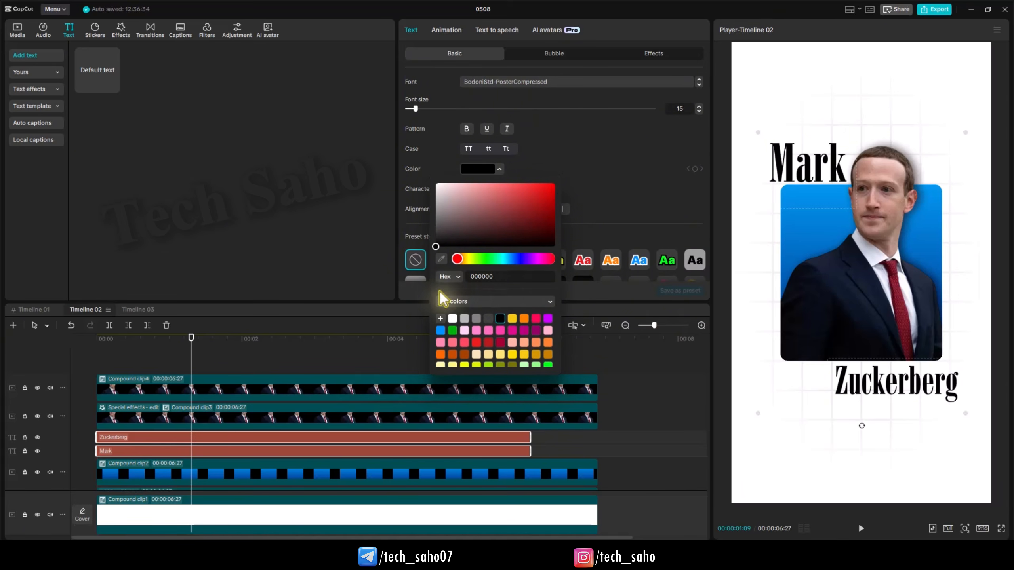
Step: Recolour the "Mark" and "Zuckerberg" texts dark red 6C001A, starting from the tie's sampled colour, and return the playhead to the start
left_click(442, 258)
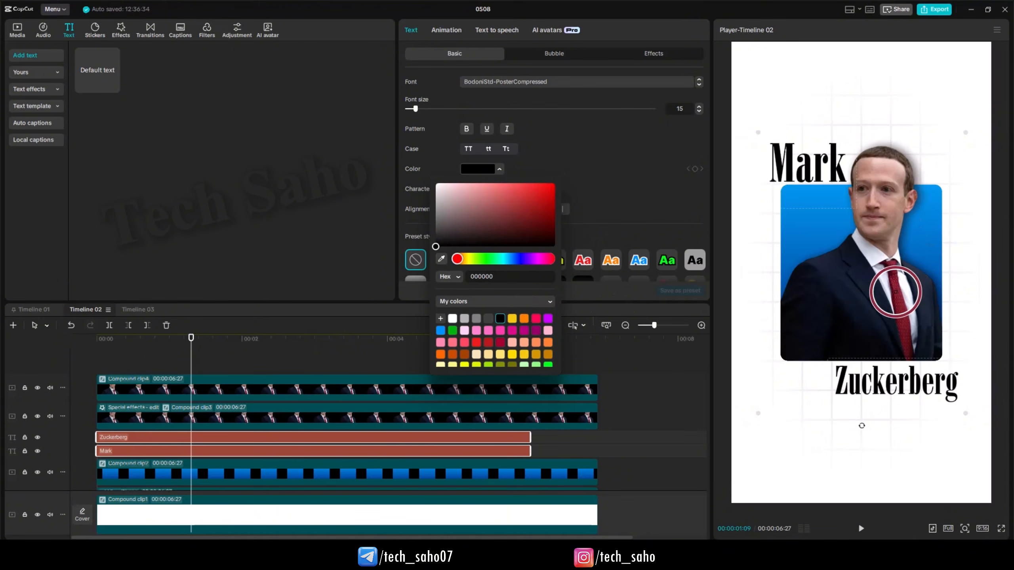
left_click(893, 286)
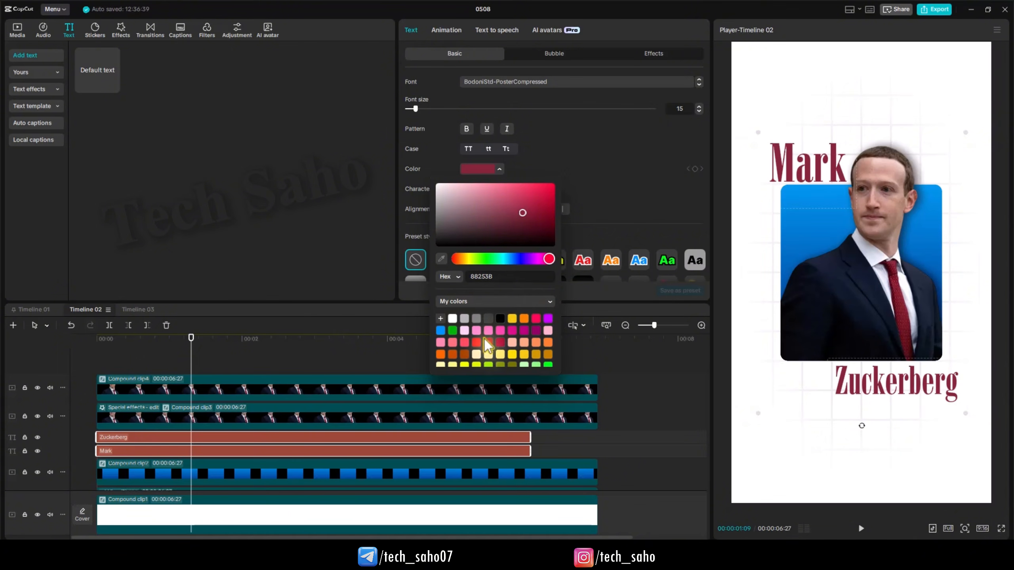
left_click(553, 212)
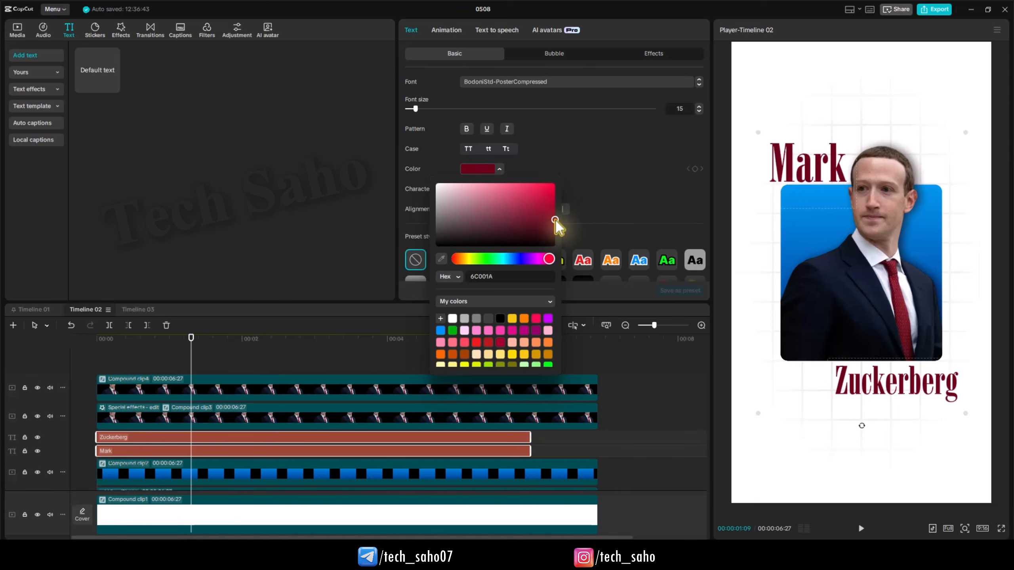
left_click(109, 363)
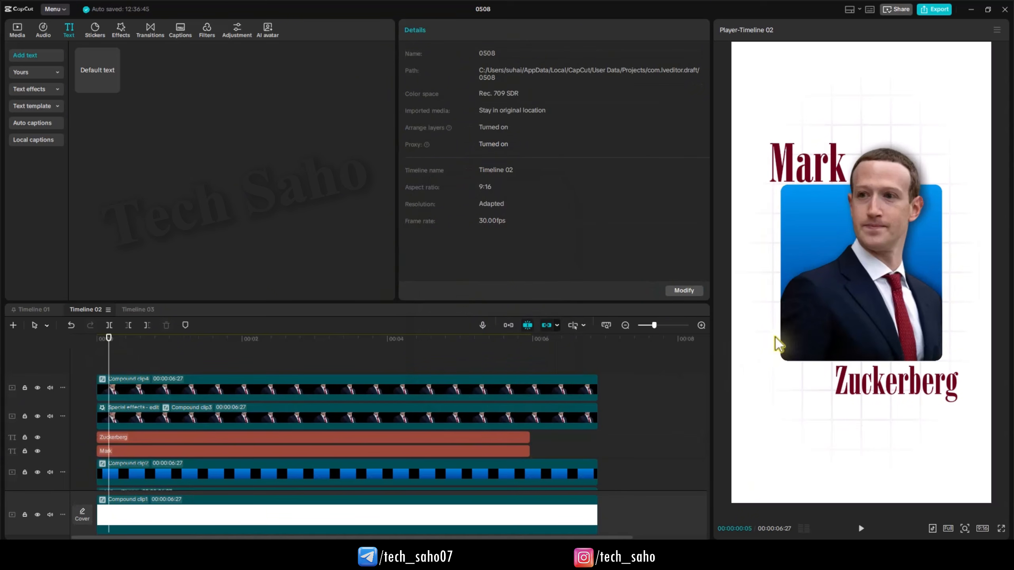
left_click(93, 348)
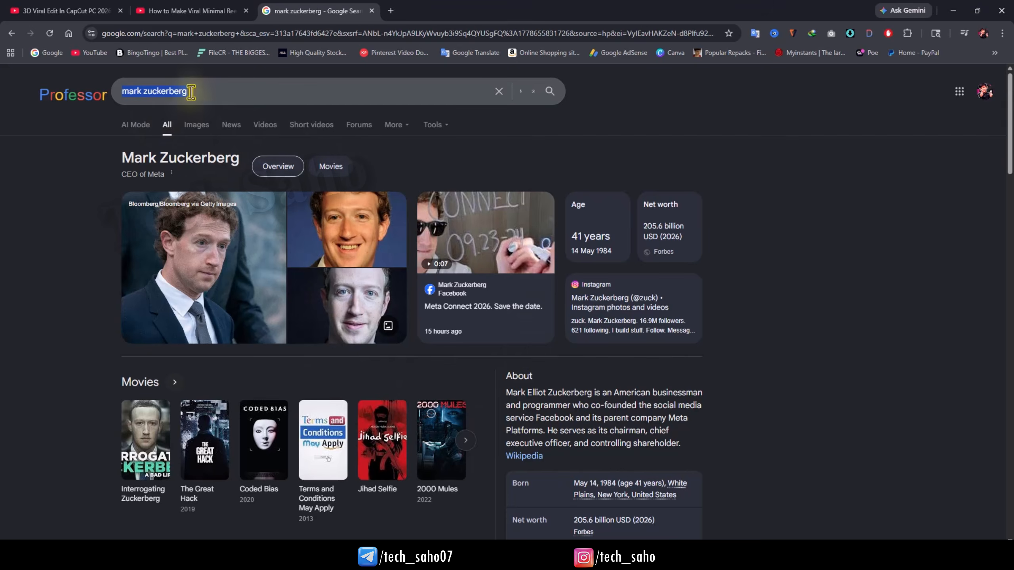
Step: Switch to the browser and copy the Wikipedia sentences about Zuckerberg's Harvard attendance, launching Facebook and taking the company public in May 2012
scroll(192, 93, "down", 10)
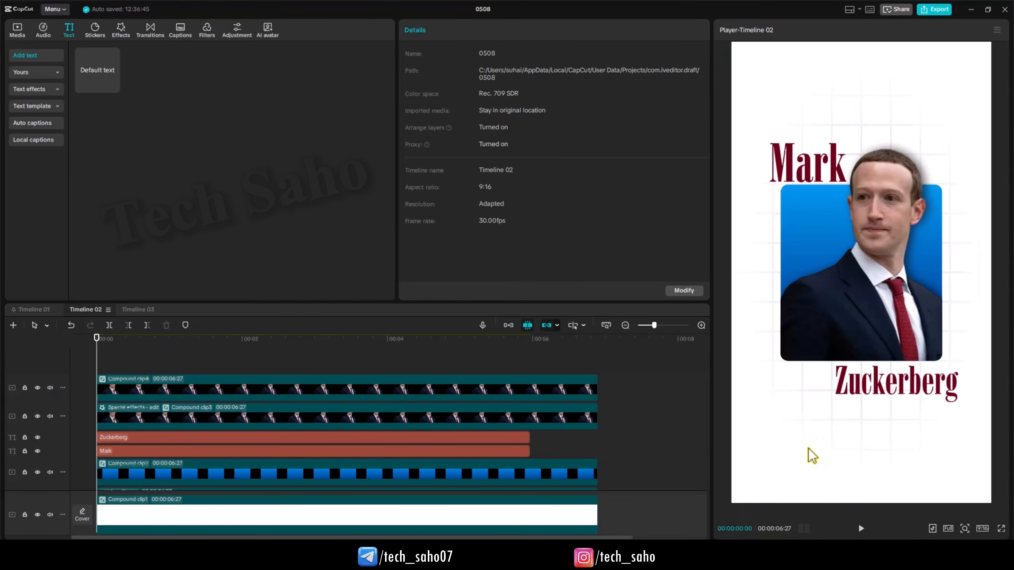
left_click(969, 8)
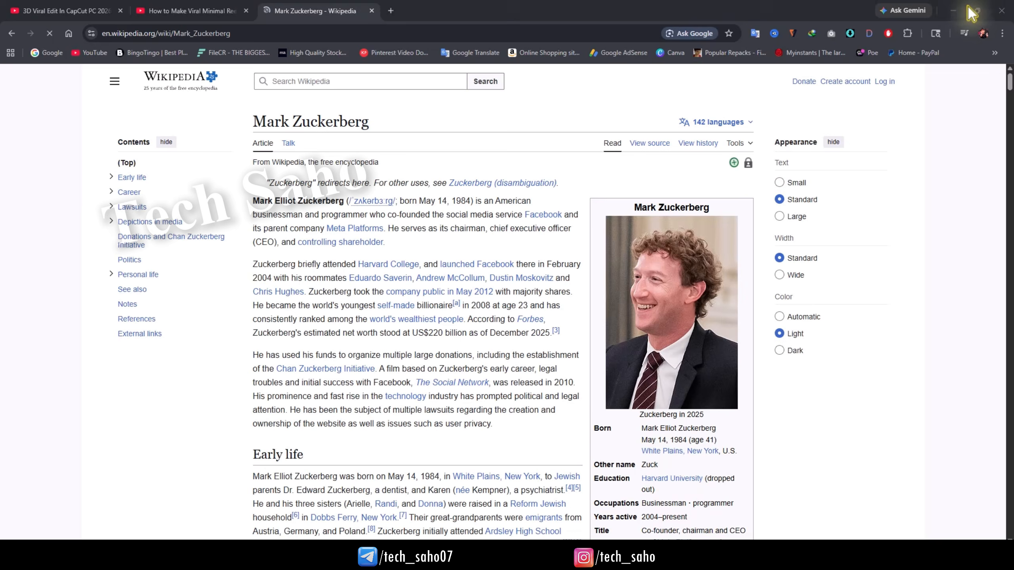
left_click_drag(254, 264, 572, 288)
key("ctrl+c")
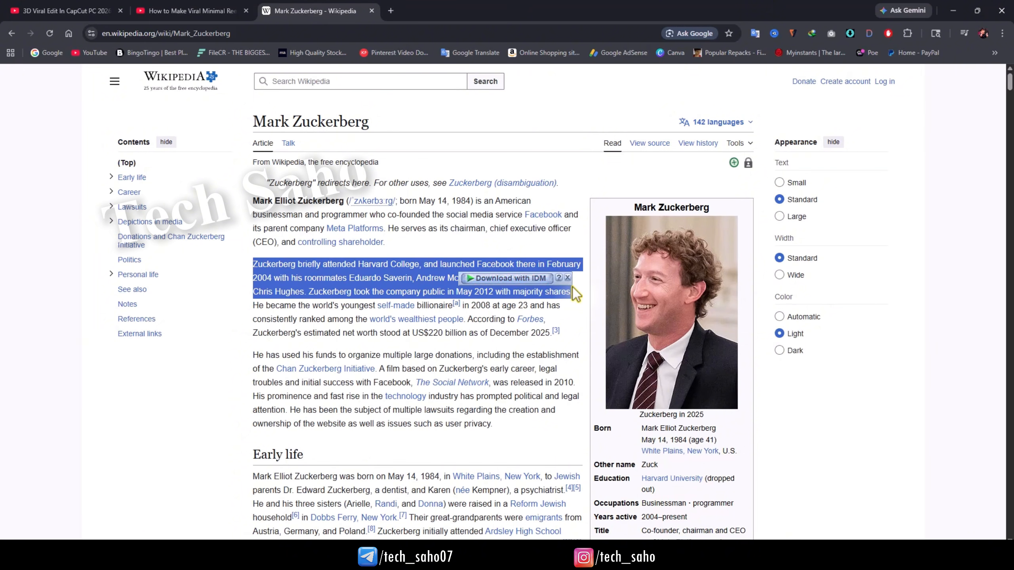
left_click(962, 5)
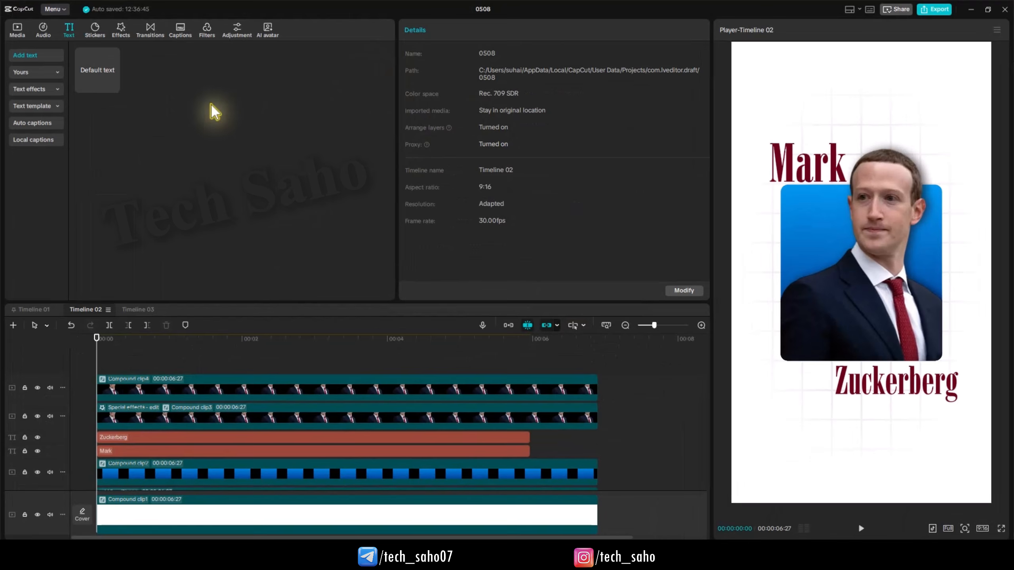
Step: Add a default text clip at the timeline's start in CapCut and replace its wording with the copied biography sentences
left_click(113, 87)
left_click_drag(455, 78, 377, 81)
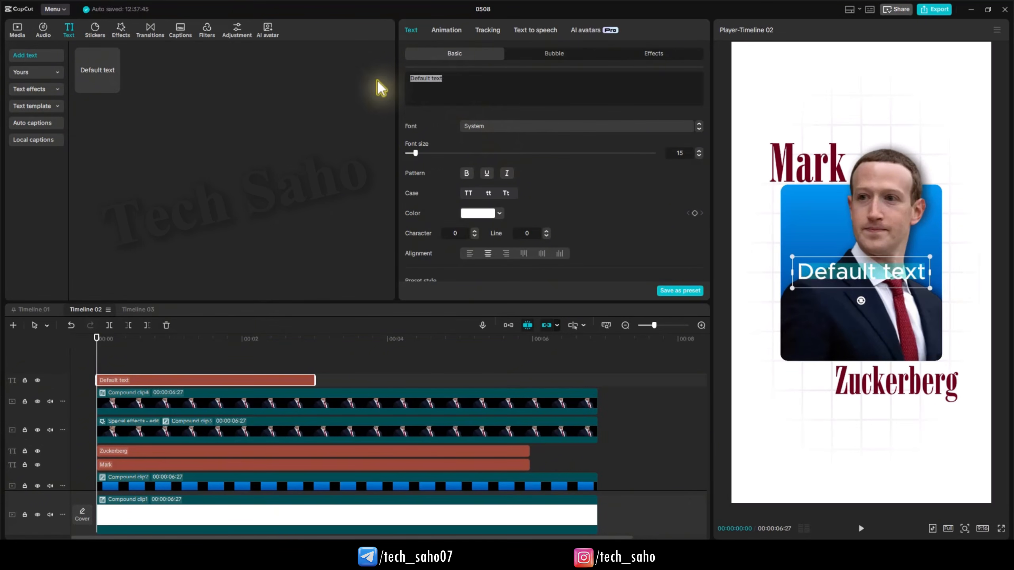
key("ctrl+v")
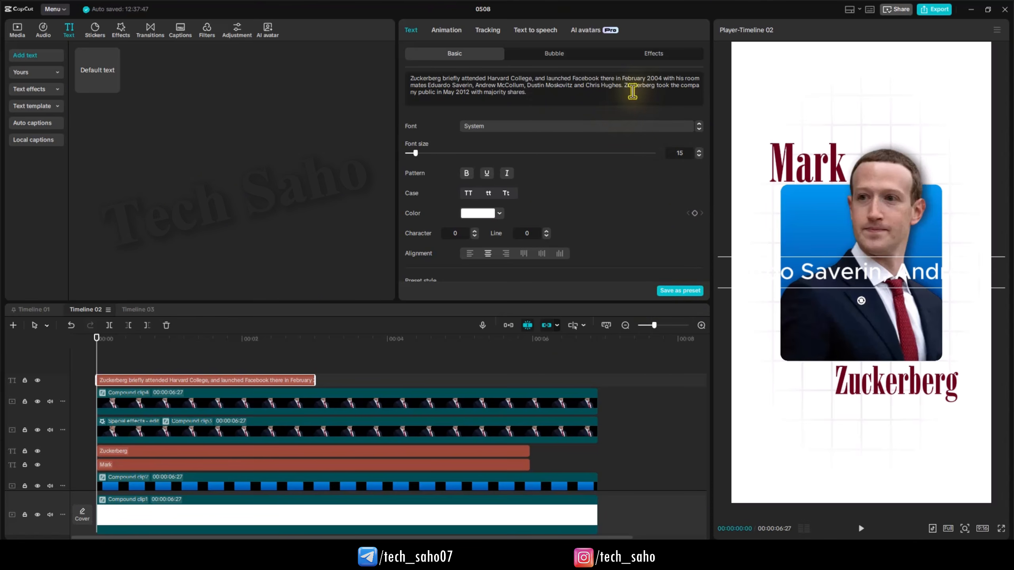
Step: Break the biography text into three lines after "Facebook" and "McCollum," and delete the final sentence about taking the company public
left_click(599, 77)
key("Return")
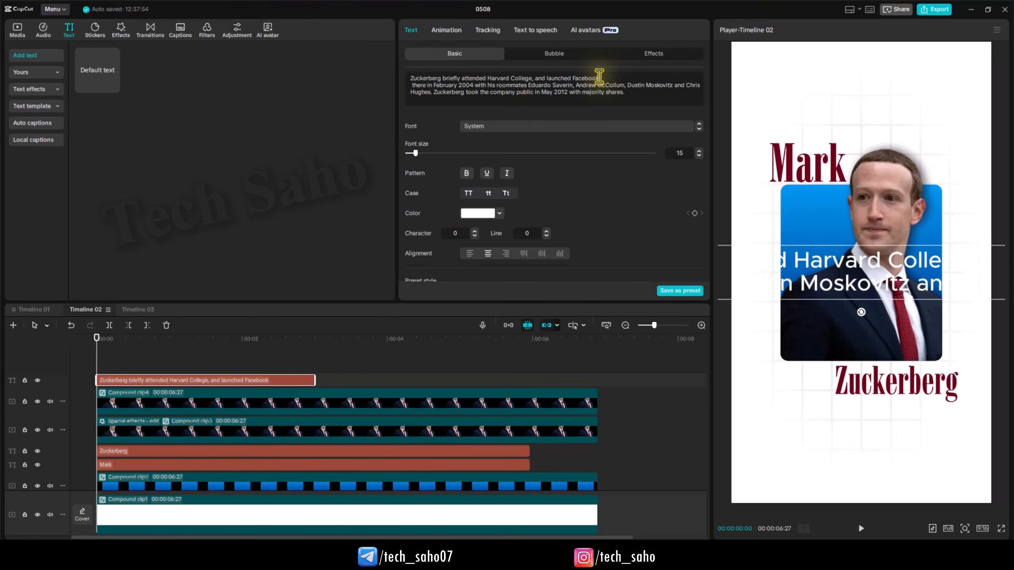
left_click(625, 86)
key("Return")
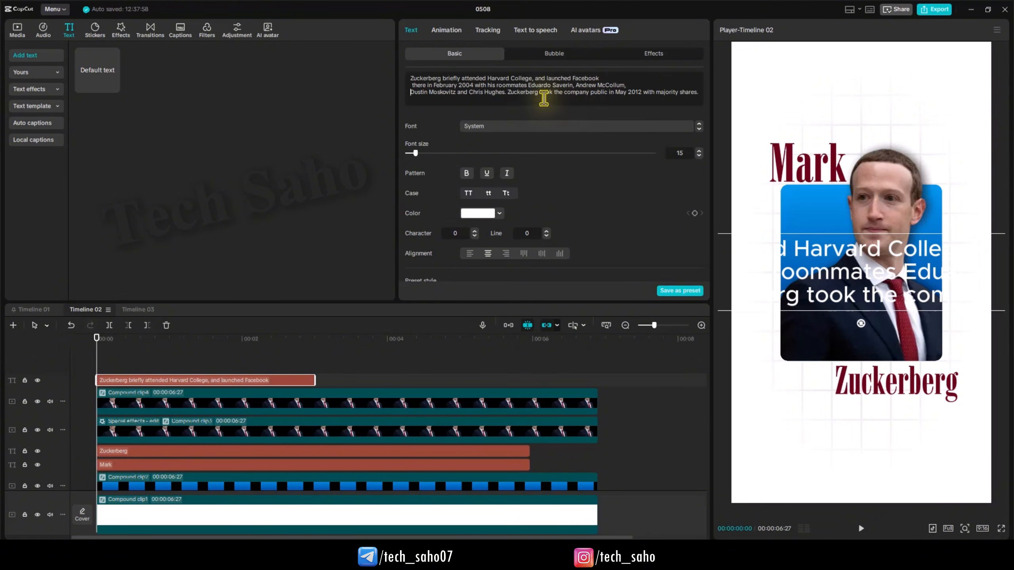
left_click_drag(507, 93, 699, 95)
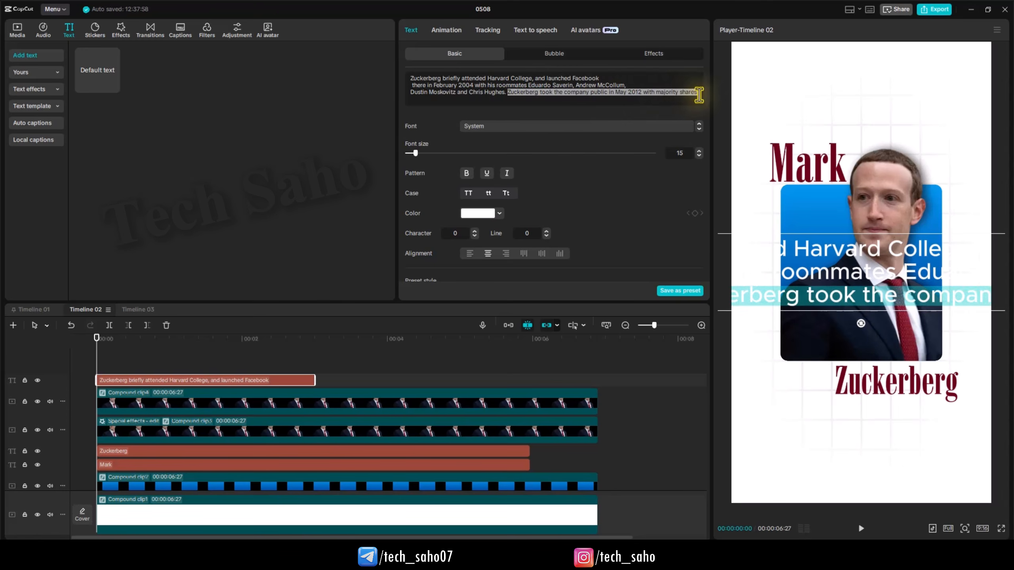
key("BackSpace")
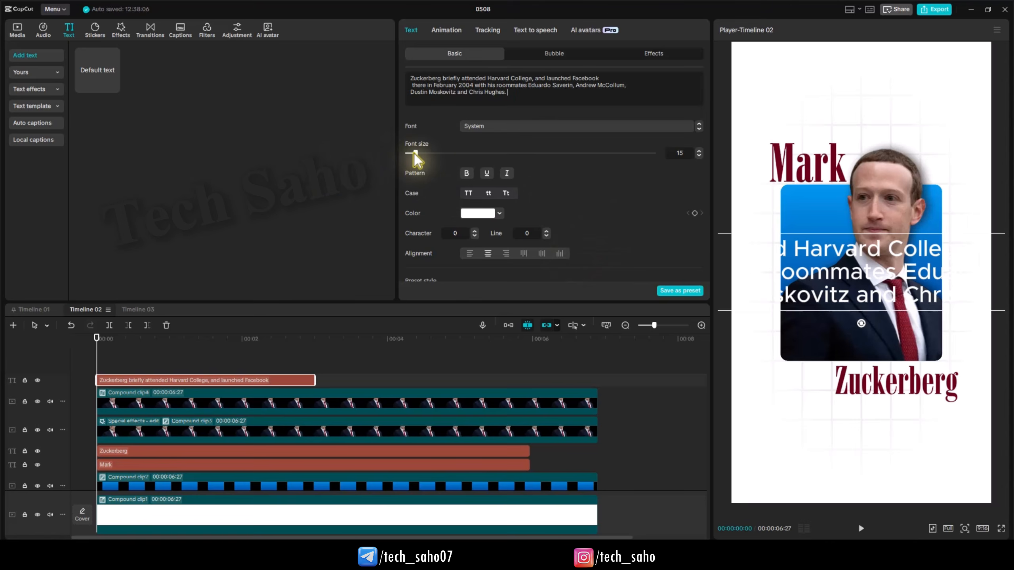
Step: Set the biography text's font size to 5 and its colour to black (000000)
left_click_drag(415, 152, 405, 155)
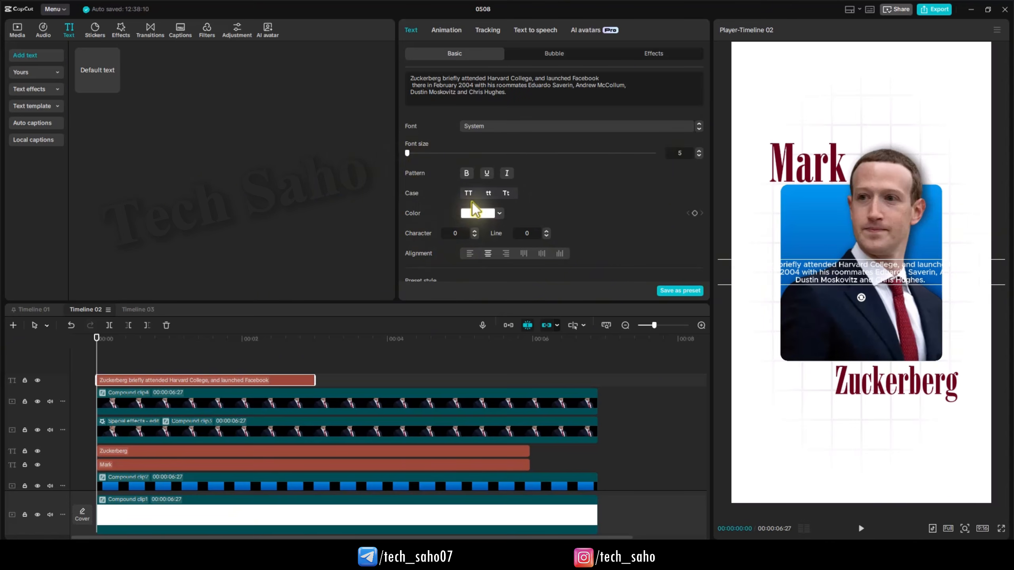
left_click(476, 213)
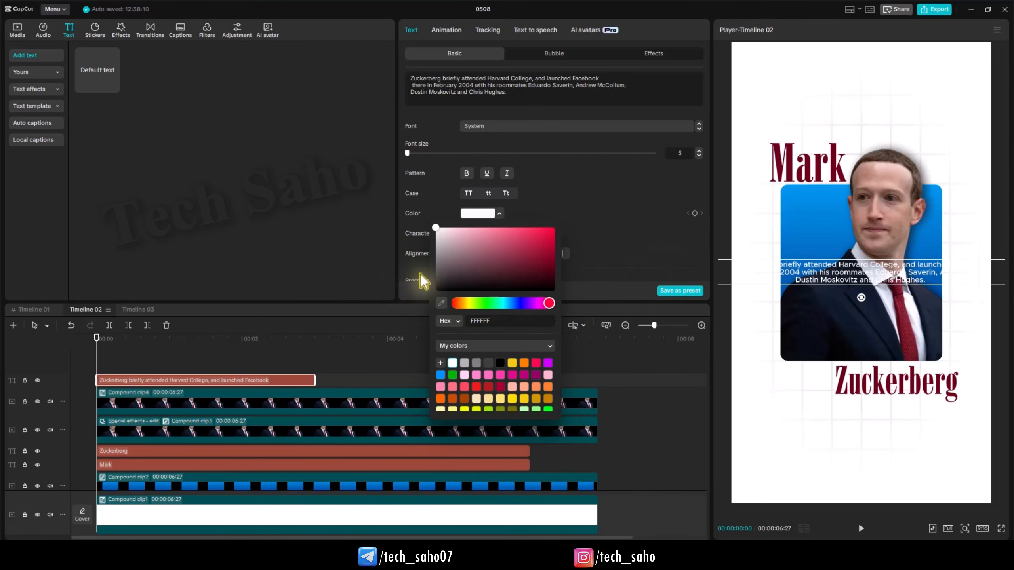
left_click(500, 363)
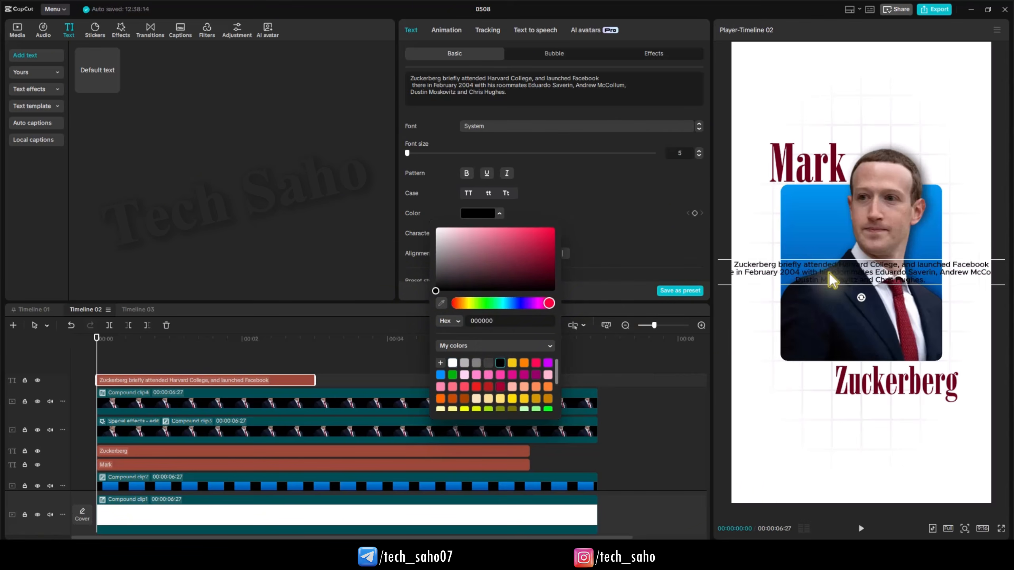
Step: Move the biography text below "Zuckerberg" and scale it down to fit within the frame's width
left_click(849, 290)
left_click_drag(848, 289, 831, 437)
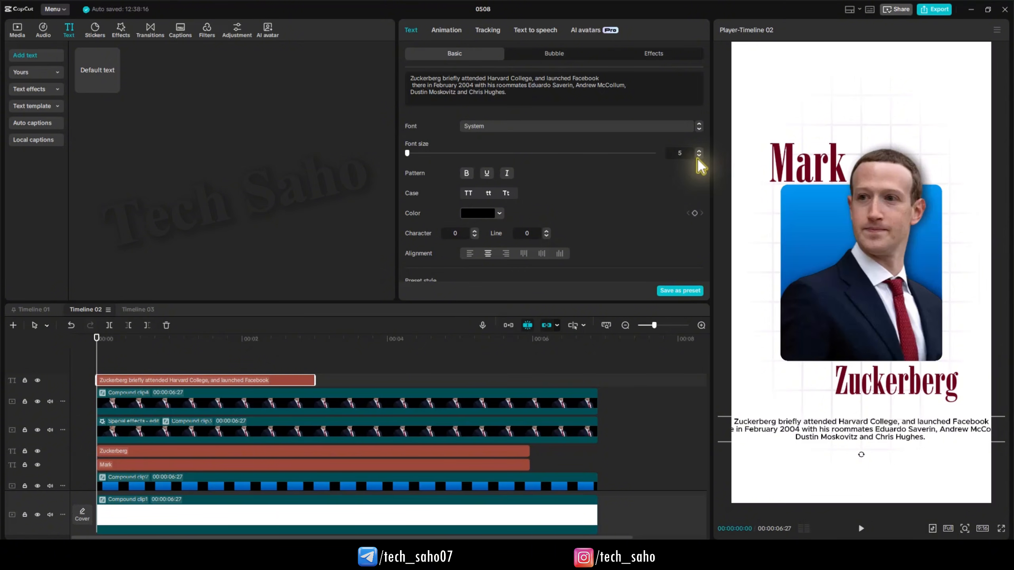
mouse_move(770, 436)
left_mouse_down()
mouse_move(787, 438)
mouse_move(741, 441)
mouse_move(770, 442)
left_mouse_up()
left_click_drag(842, 432, 825, 417)
left_click_drag(749, 432, 742, 435)
left_click_drag(847, 424, 848, 443)
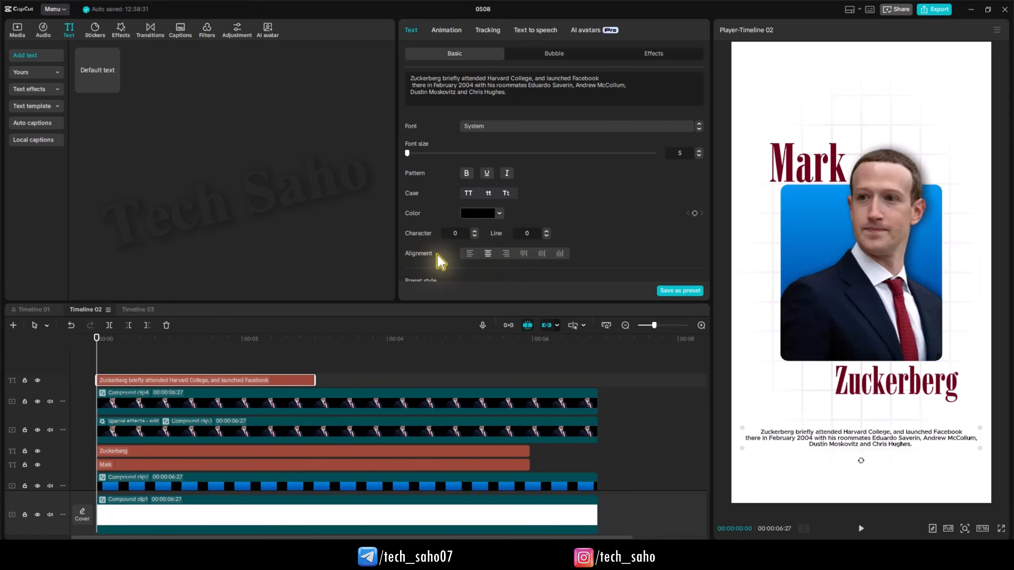
Step: Try the left, right and vertical alignments on the biography text and return it to centre alignment
left_click(470, 254)
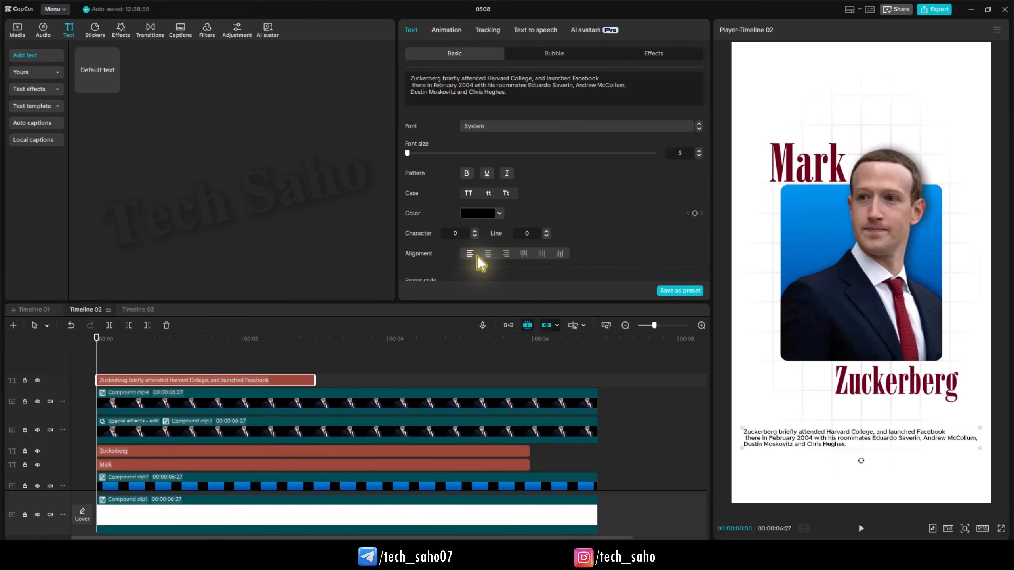
left_click(506, 254)
left_click(524, 253)
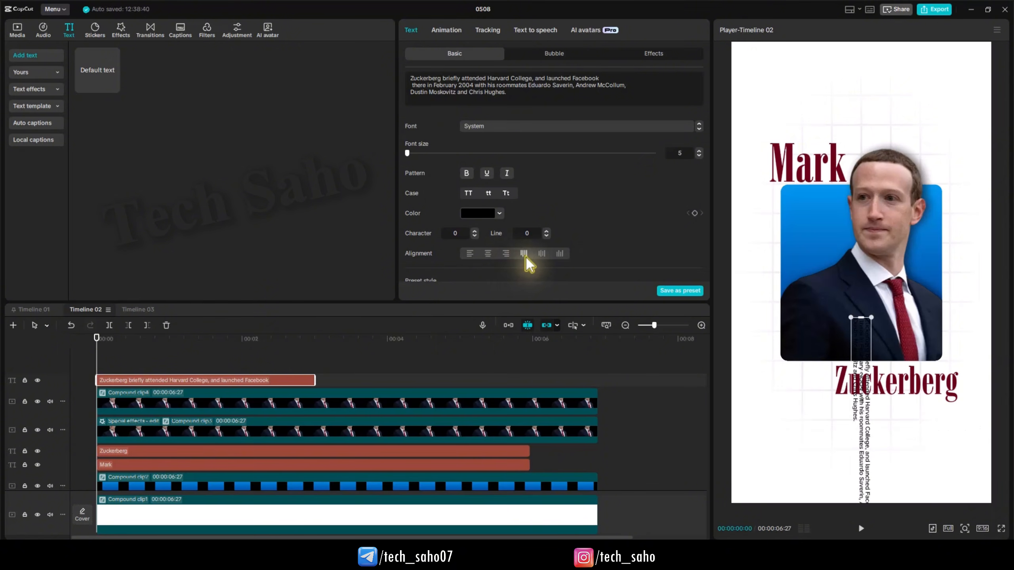
left_click(542, 254)
left_click(559, 254)
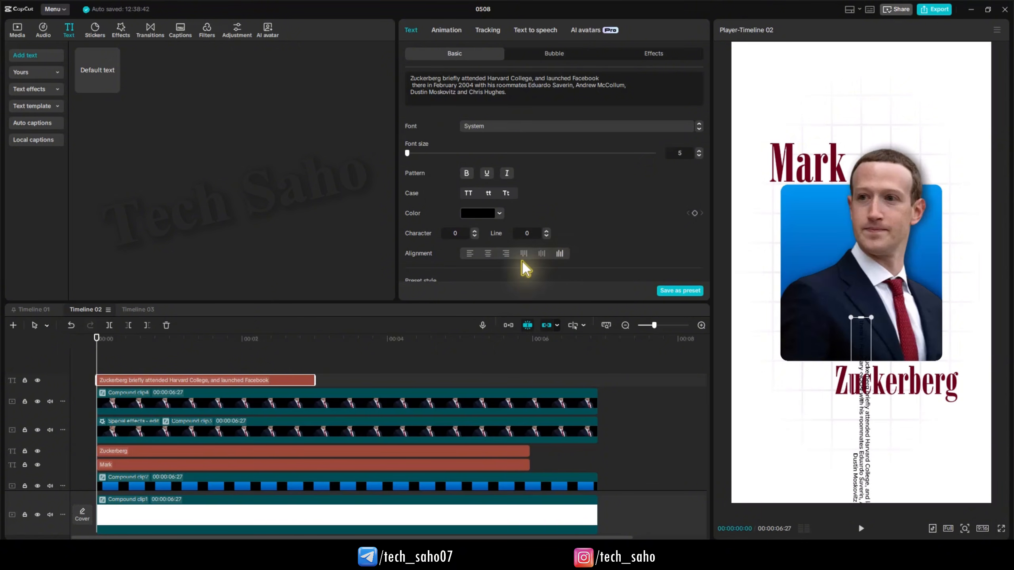
left_click(488, 254)
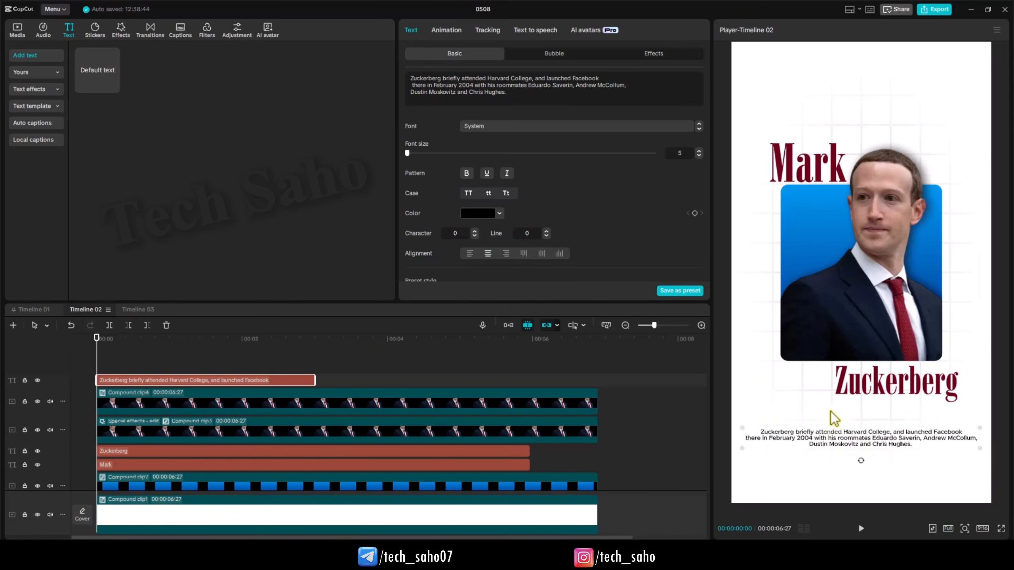
Step: Switch to the browser and copy the Occupations row from the infobox of the Mark Zuckerberg Wikipedia article
left_click(527, 556)
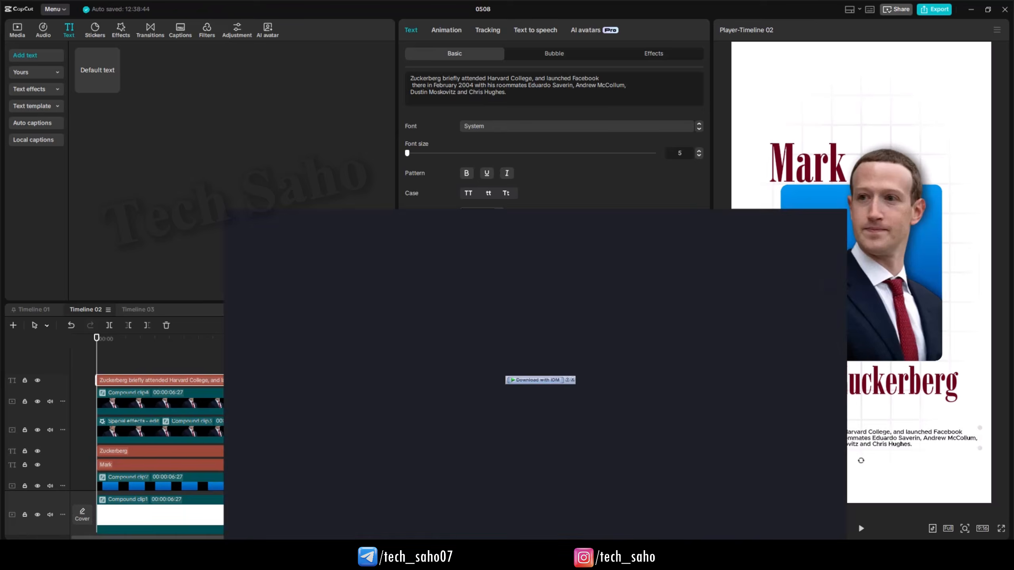
left_click(445, 281)
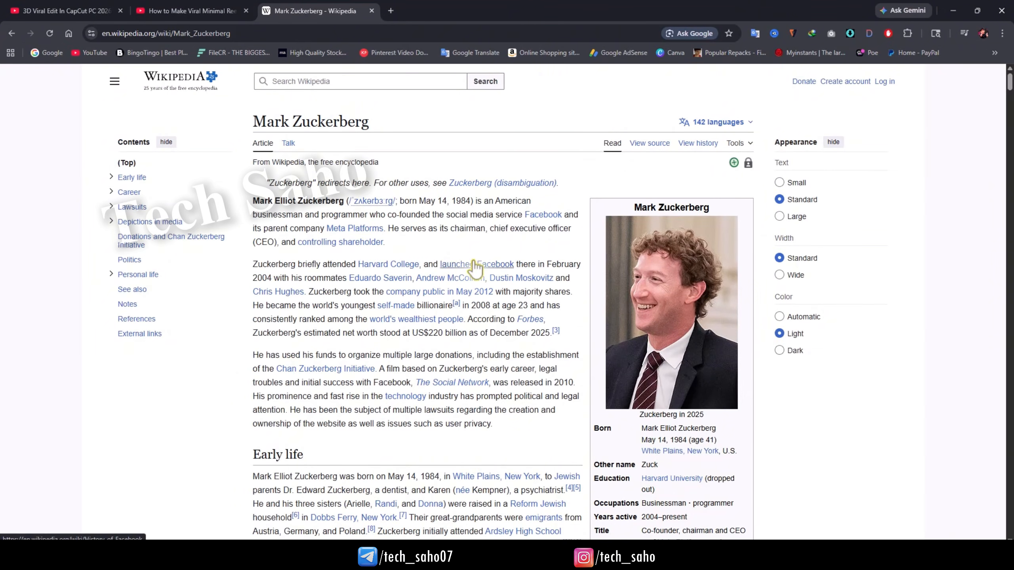
scroll(475, 249, "down", 3)
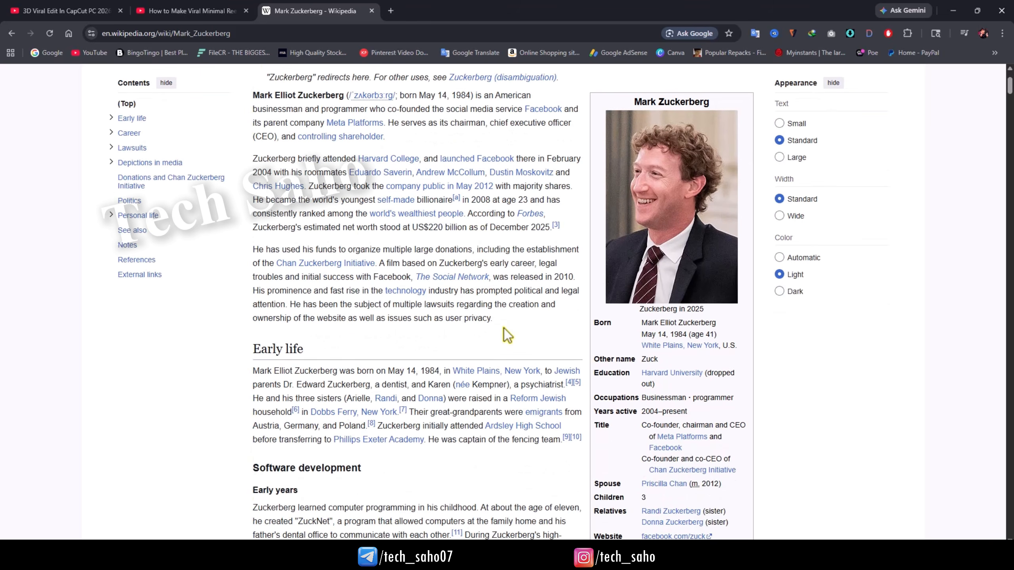
scroll(479, 335, "down", 2)
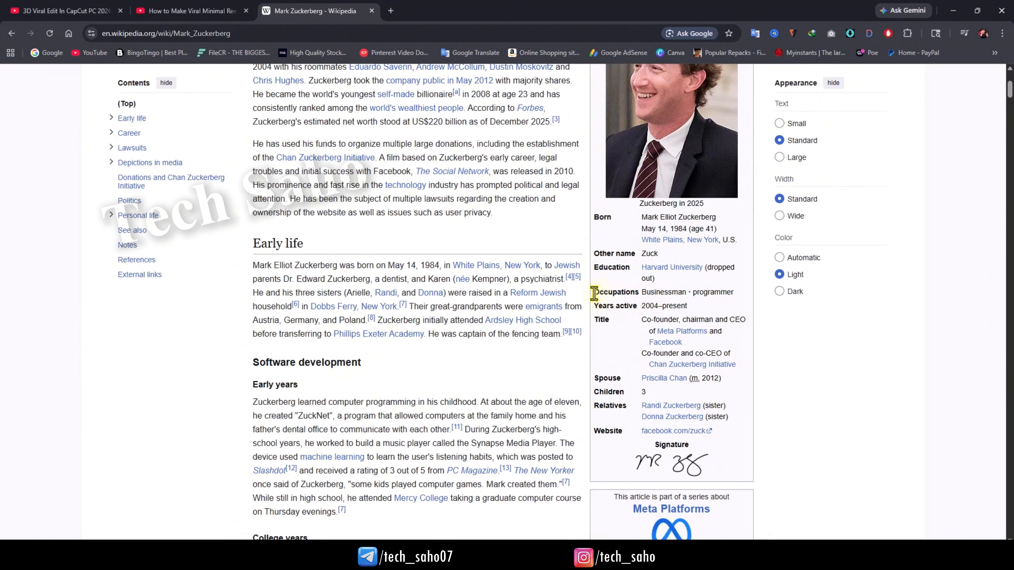
left_click_drag(594, 292, 737, 292)
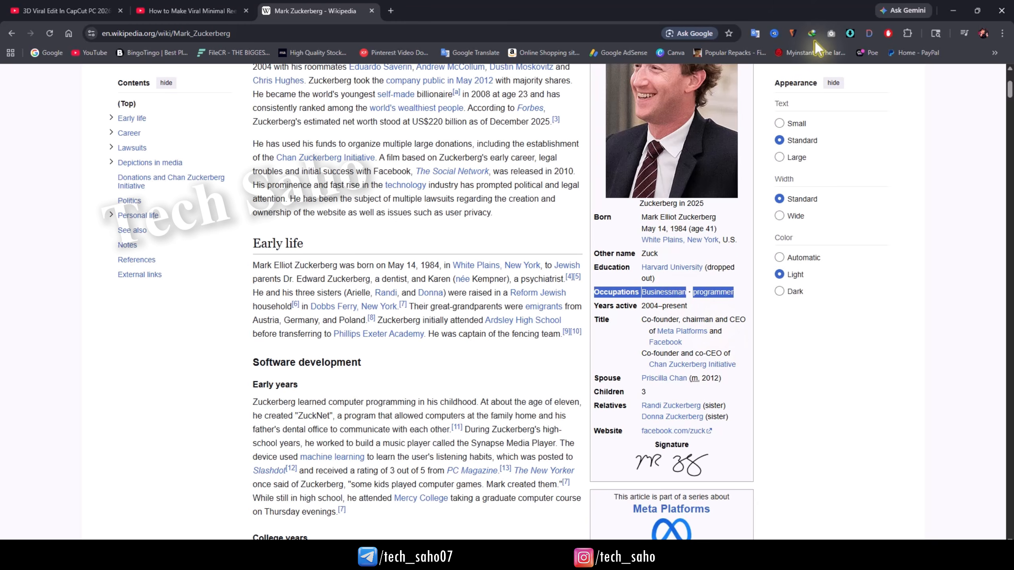
left_click(953, 11)
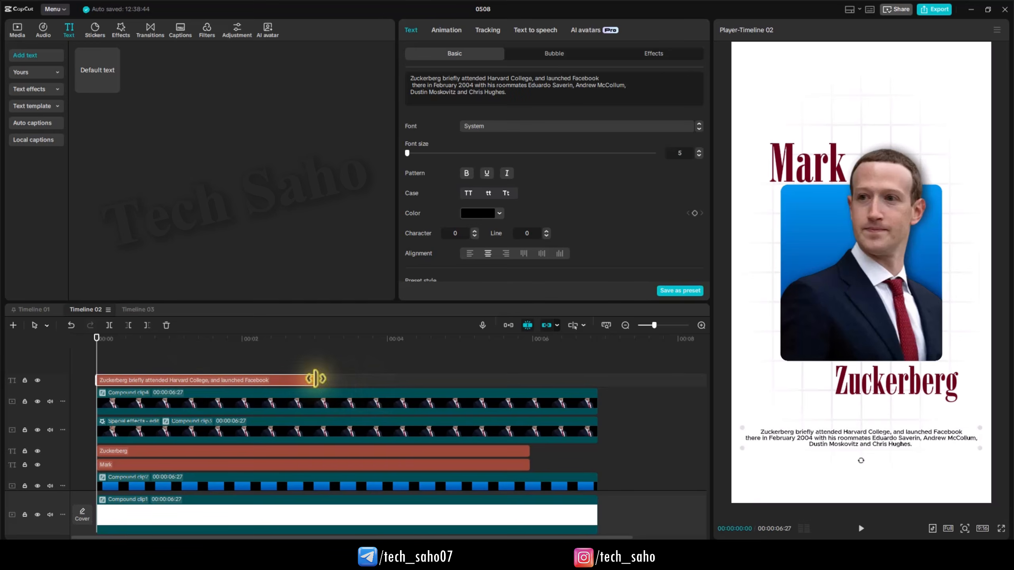
Step: Extend the biography text clip to end with the "Mark" and "Zuckerberg" clips in CapCut, and duplicate it onto a new track above
left_click_drag(315, 380, 530, 377)
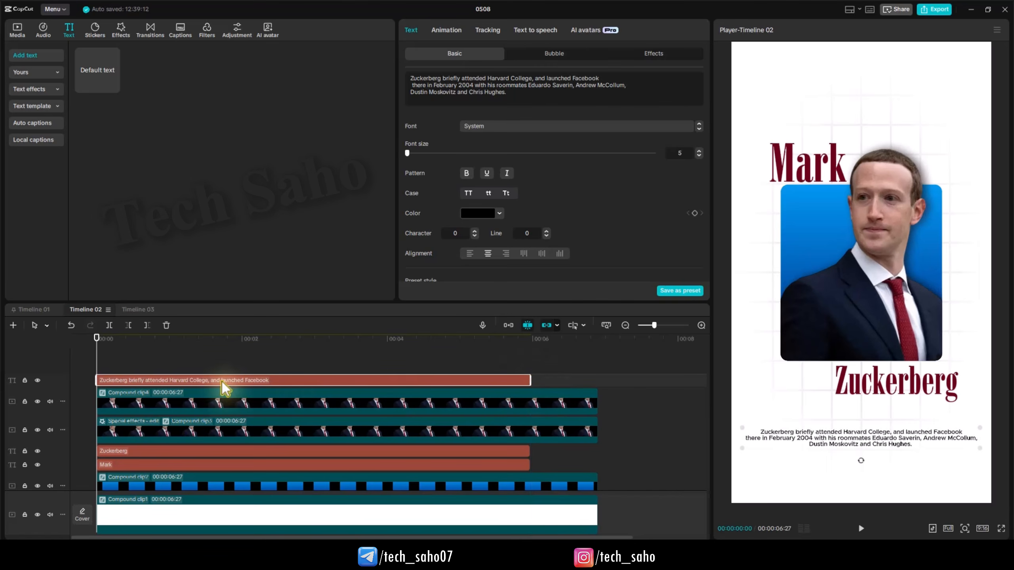
key("ctrl+c")
key("ctrl+v")
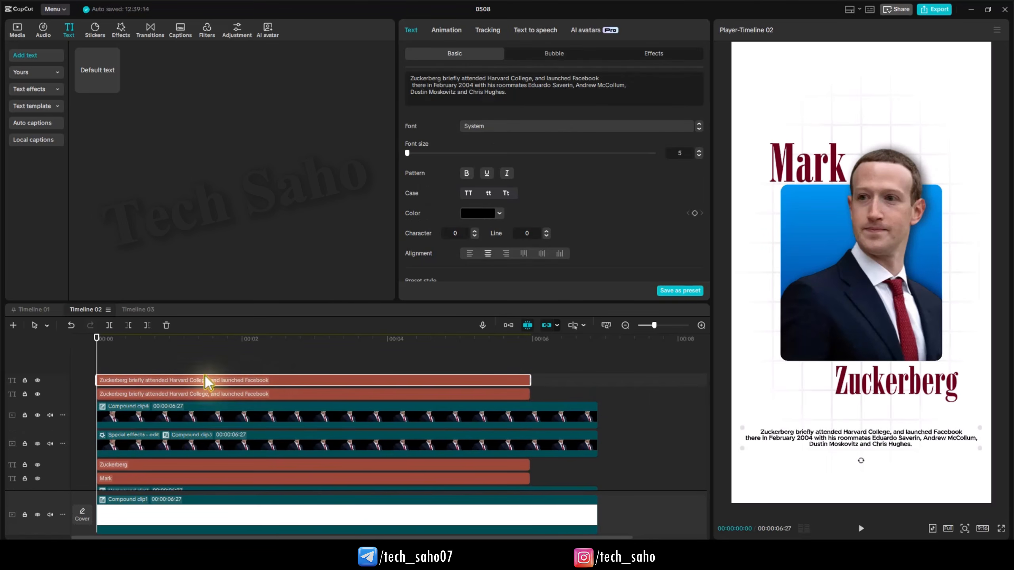
Step: Replace the duplicate's wording with the copied Occupations text and place it just above the biography paragraph, left of centre
left_click_drag(505, 105, 379, 72)
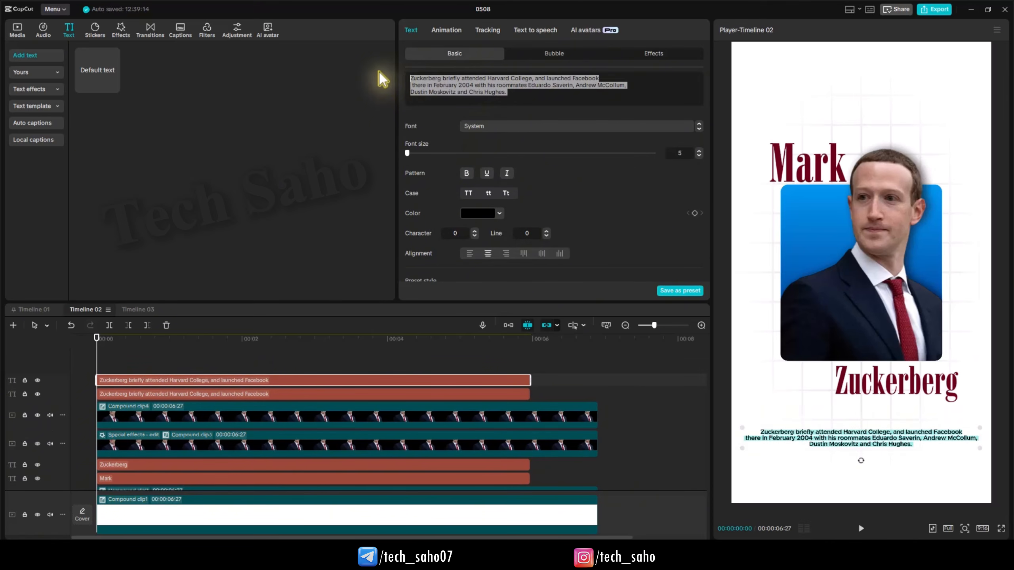
key("ctrl+v")
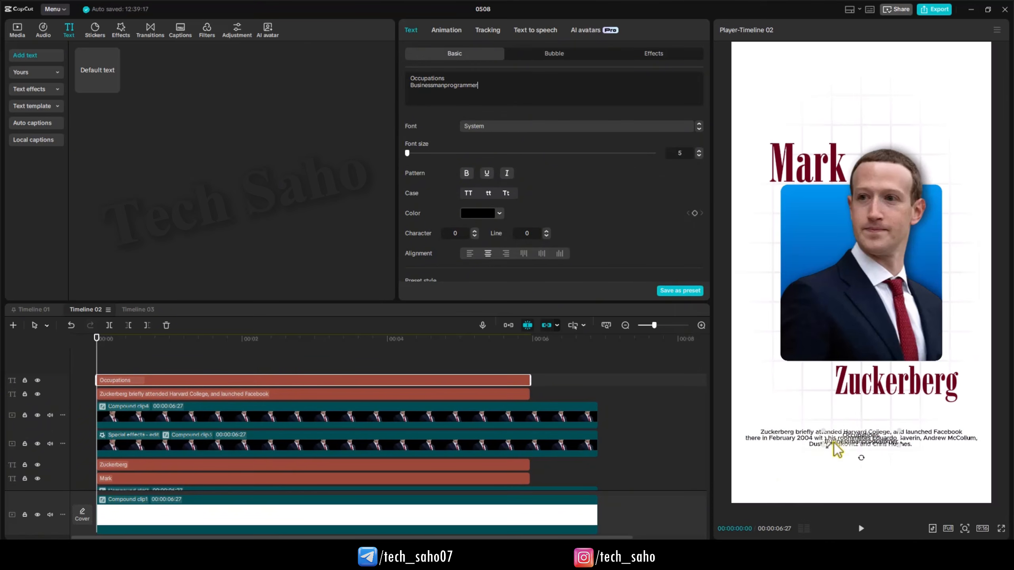
left_click_drag(833, 442, 814, 413)
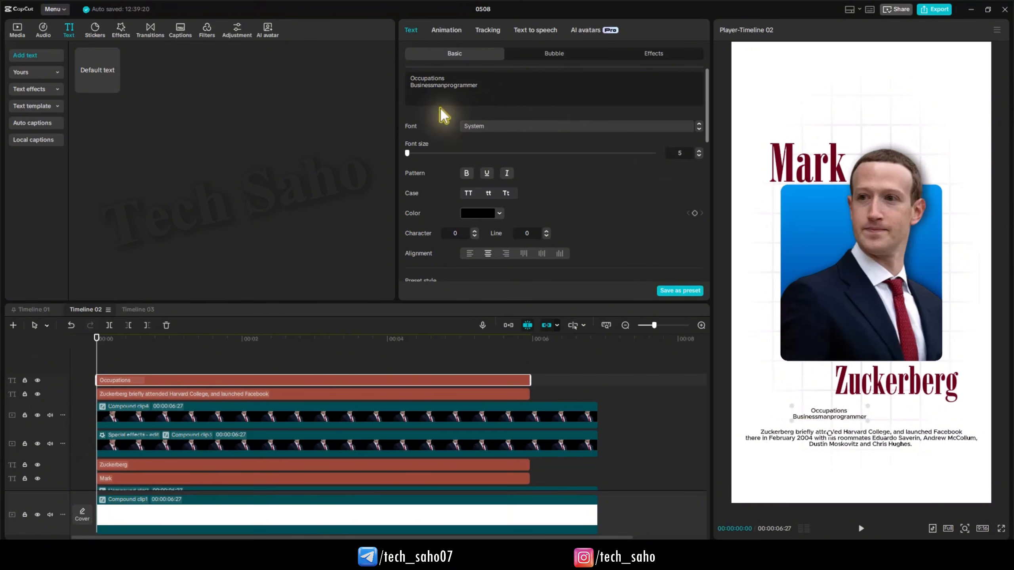
Step: Join the occupation text onto one line with a hyphen, so it reads "Occupations-Businessmanprogrammer"
left_click(410, 87)
key("BackSpace")
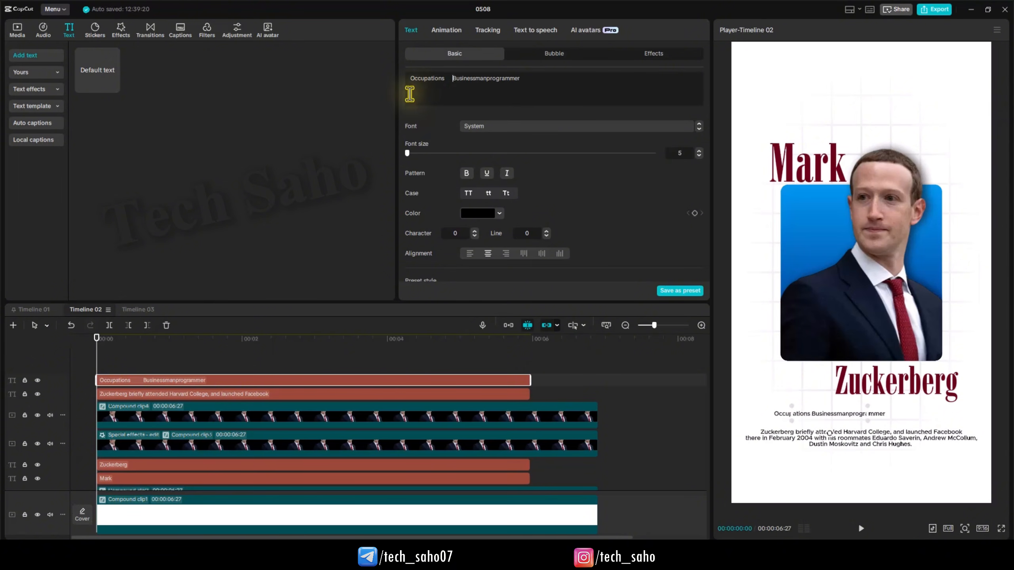
left_click(450, 80)
key("BackSpace")
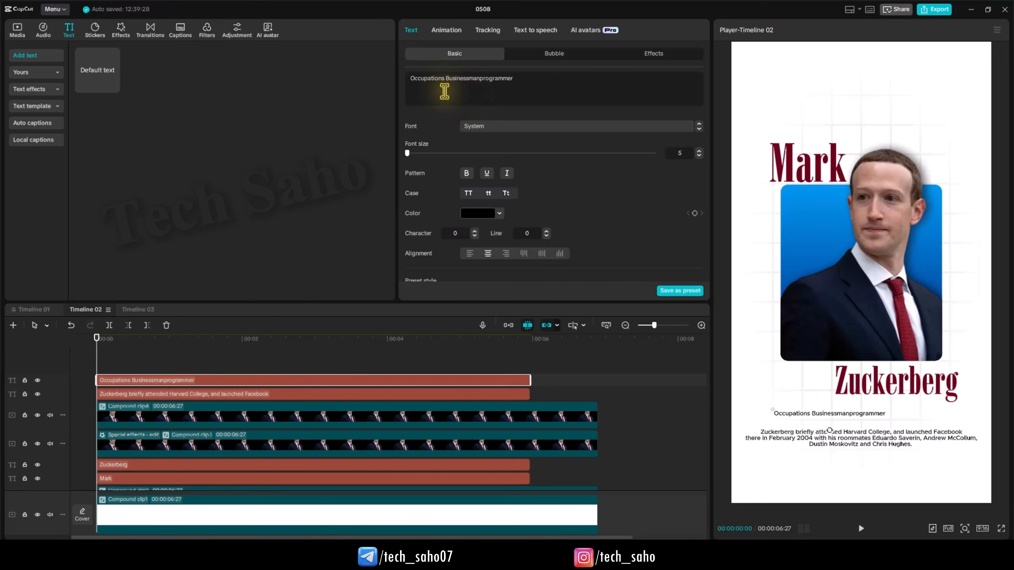
key("BackSpace")
type("-")
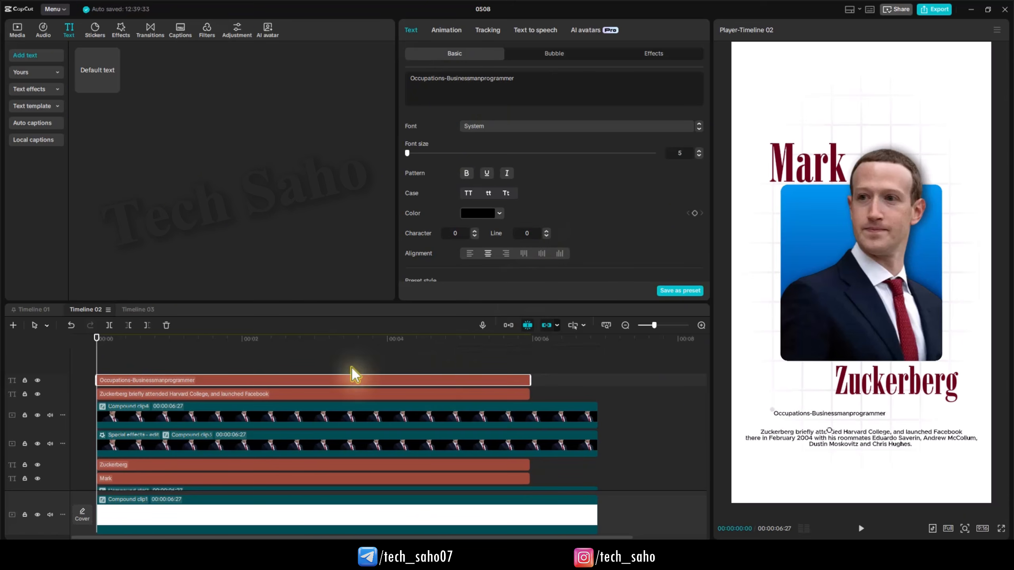
Step: Style the occupation text in Cosmetic Bold, size 9, with dark navy 13192C sampled from the portrait's suit, adding a space before "programmer"
left_click(486, 127)
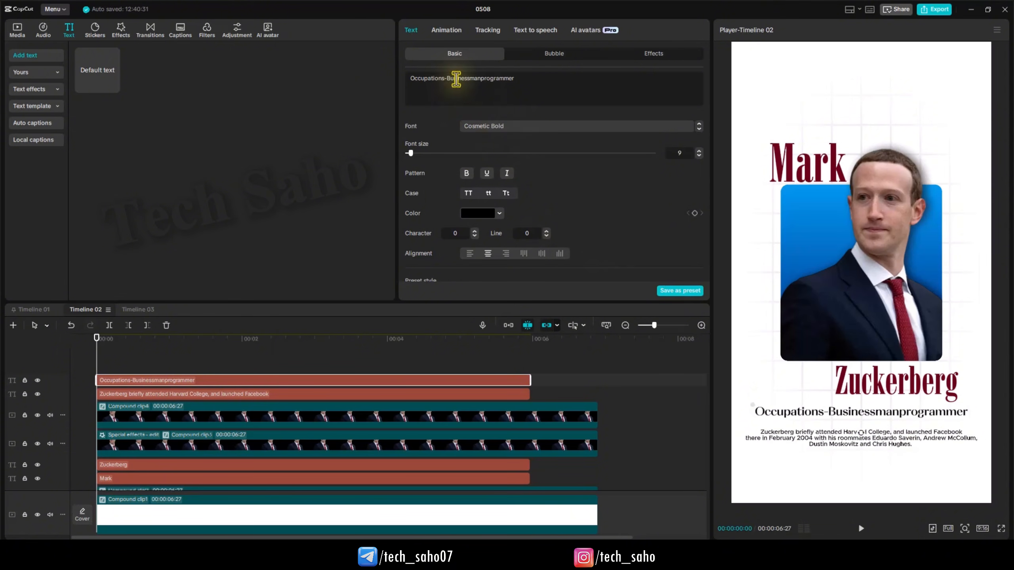
left_click(481, 78)
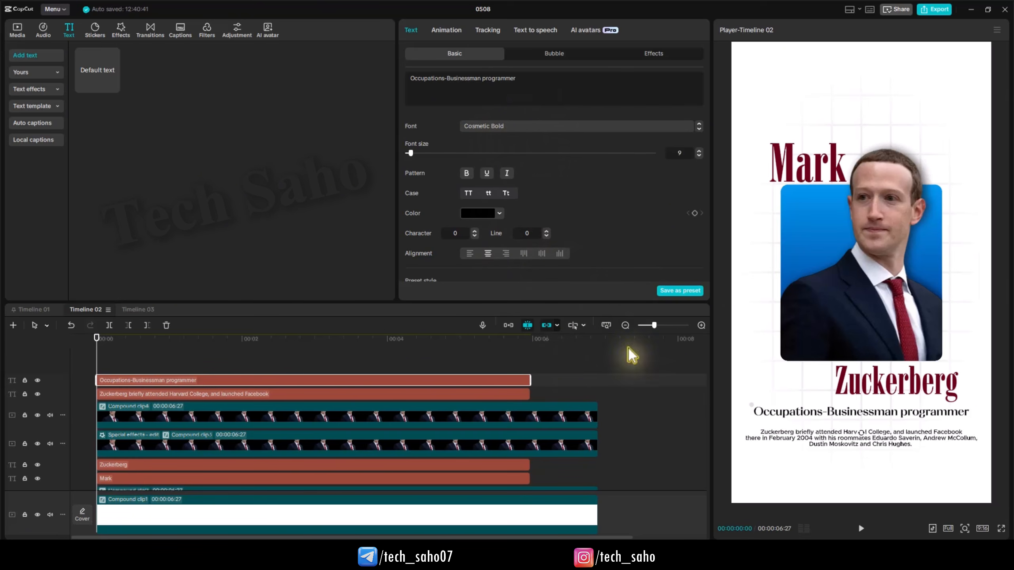
left_click(480, 215)
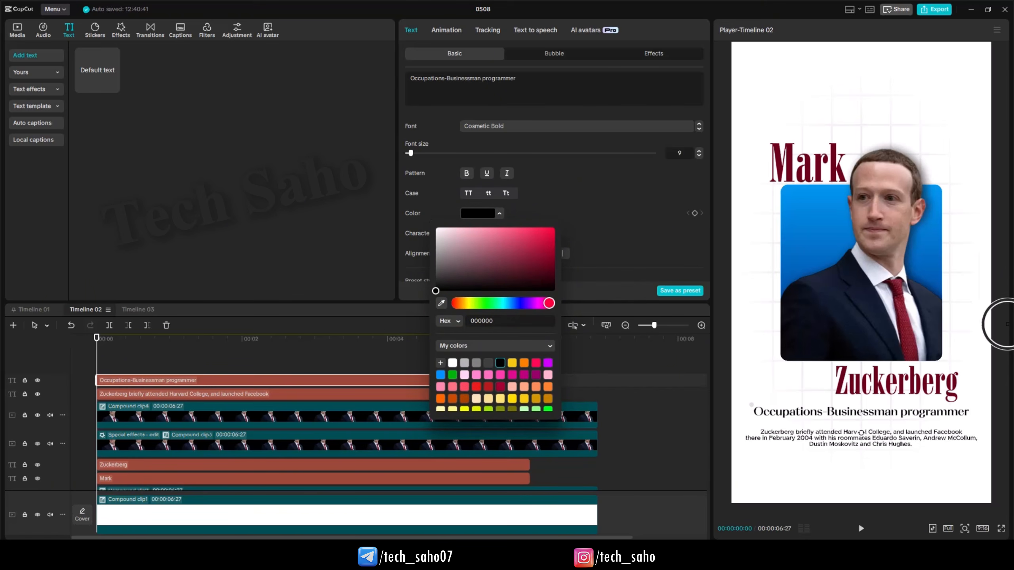
left_click(841, 288)
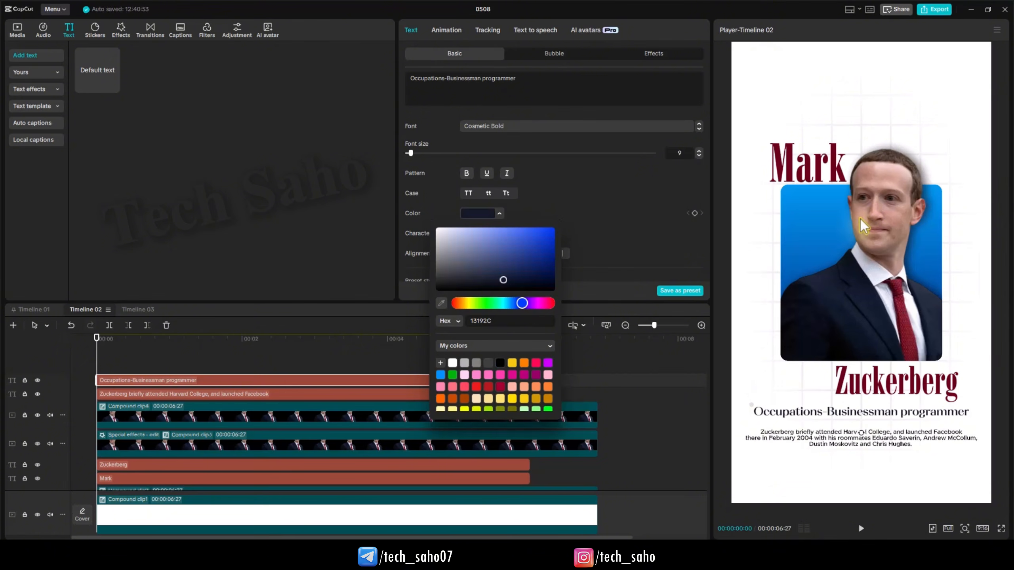
left_click(298, 355)
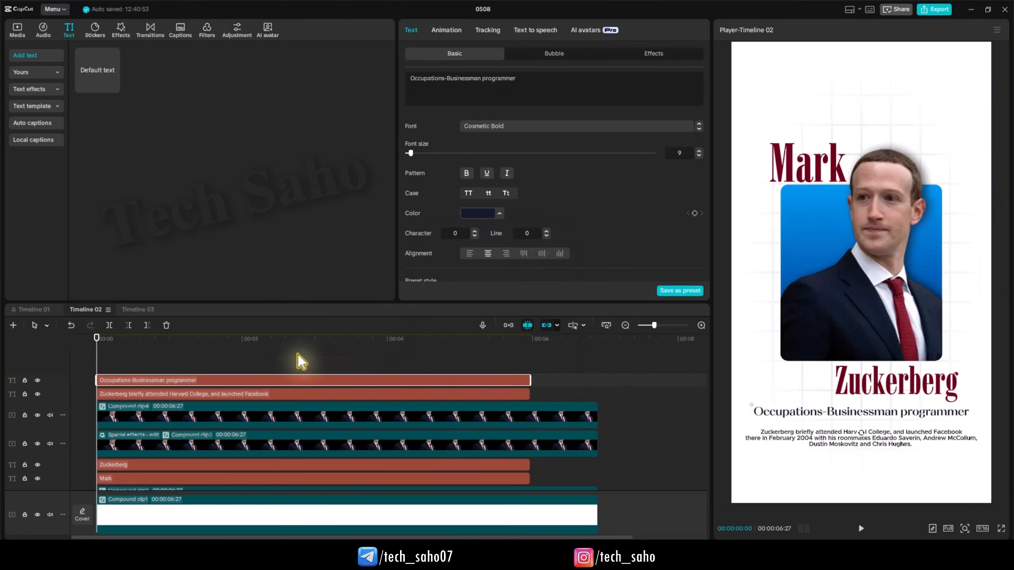
Step: Play Timeline 02 from the start to preview the layout
left_click(88, 343)
key("space")
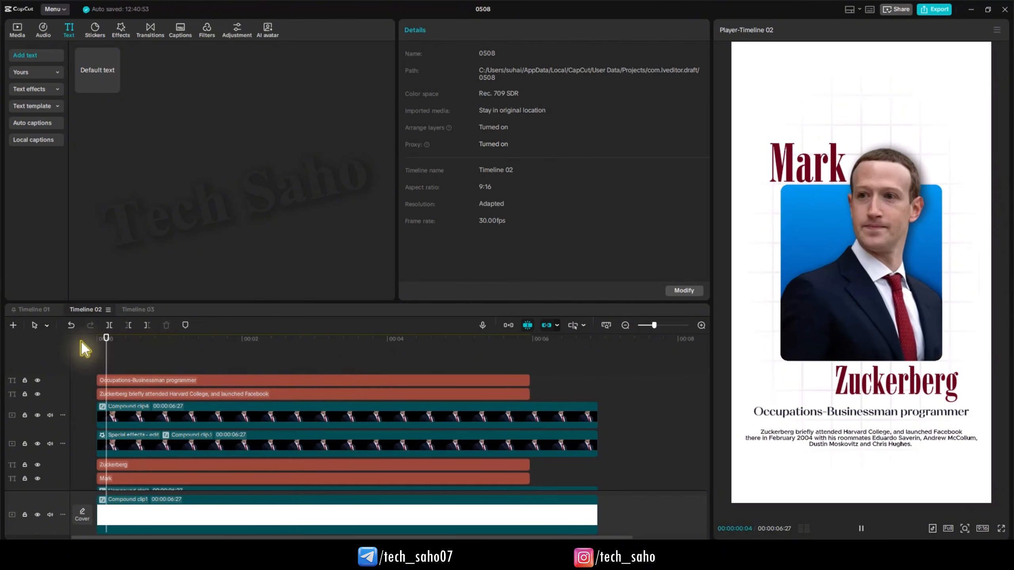
key("space")
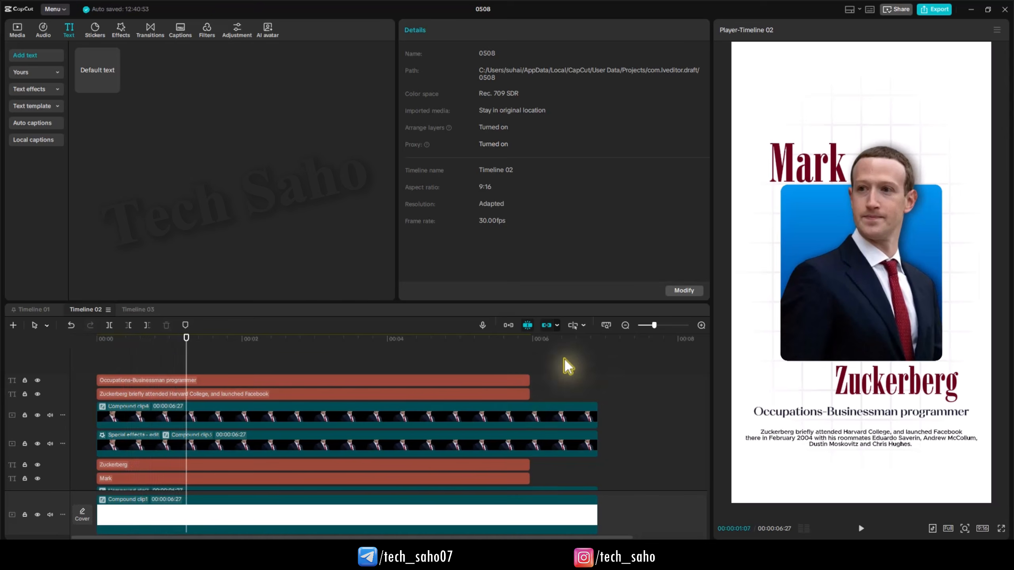
Step: Add a pen-drawn shape clip on a new top track and stretch it to span the same range as the text clips
left_click(17, 29)
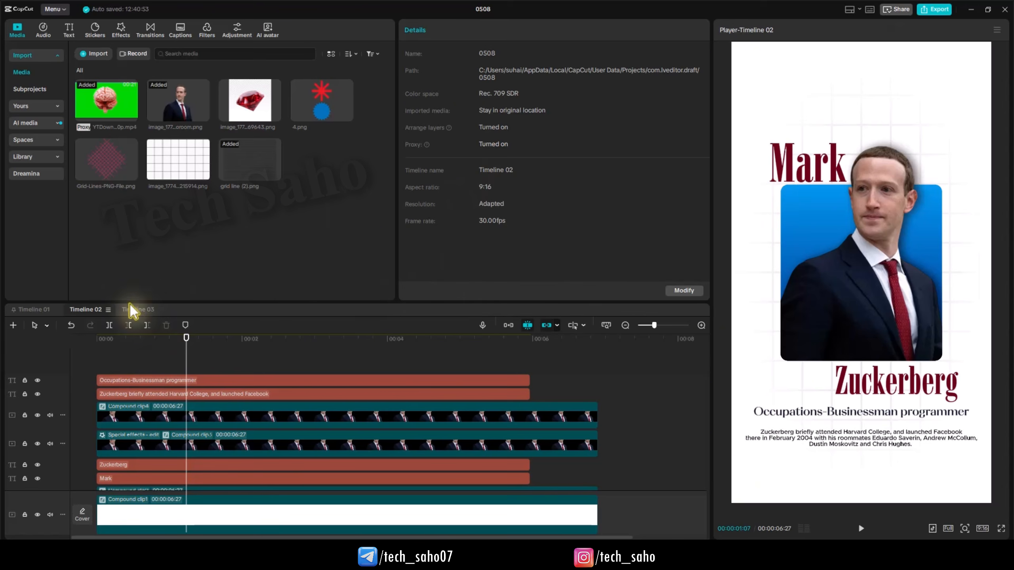
left_click(96, 33)
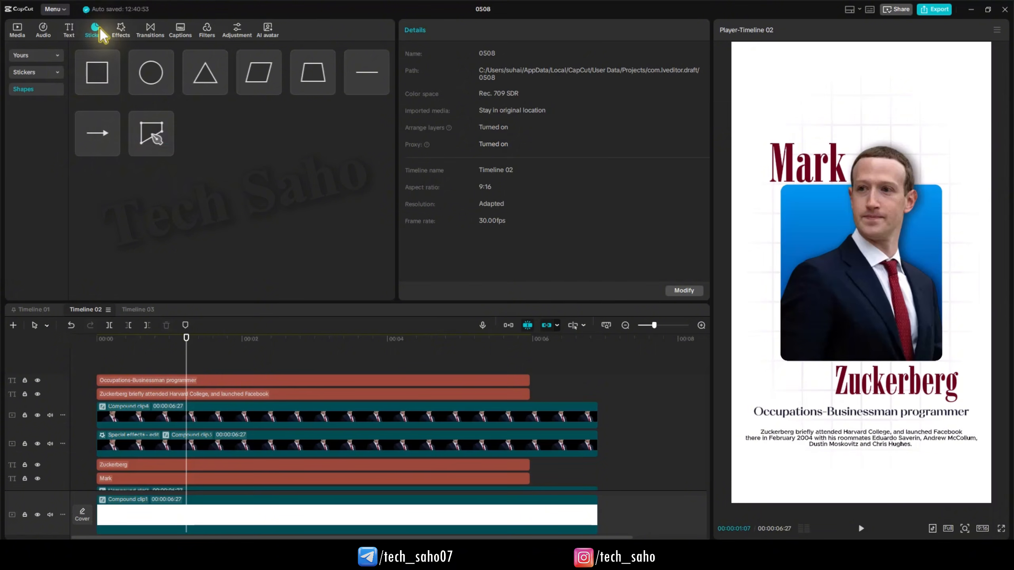
left_click(168, 149)
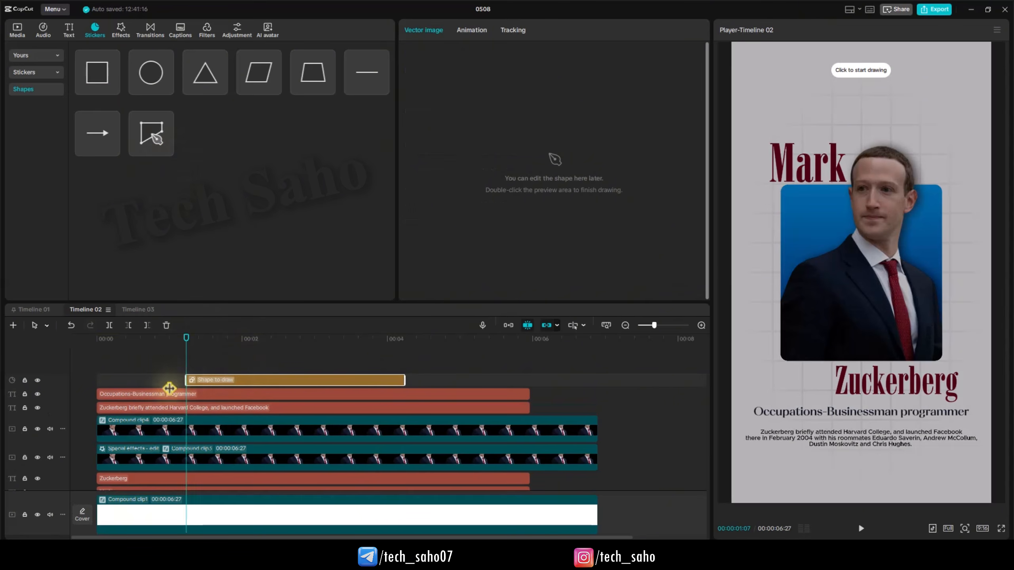
left_click_drag(169, 388, 96, 382)
left_click_drag(414, 380, 531, 380)
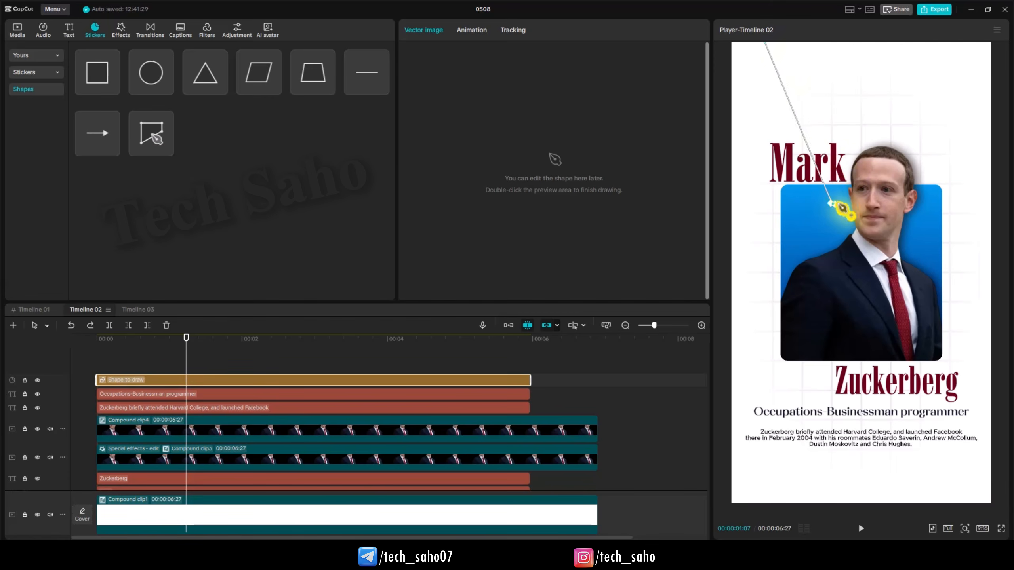
Step: Draw an open S-shaped curve from the canvas's upper left across the portrait to the right edge beside "Zuckerberg"
left_click_drag(832, 204, 951, 289)
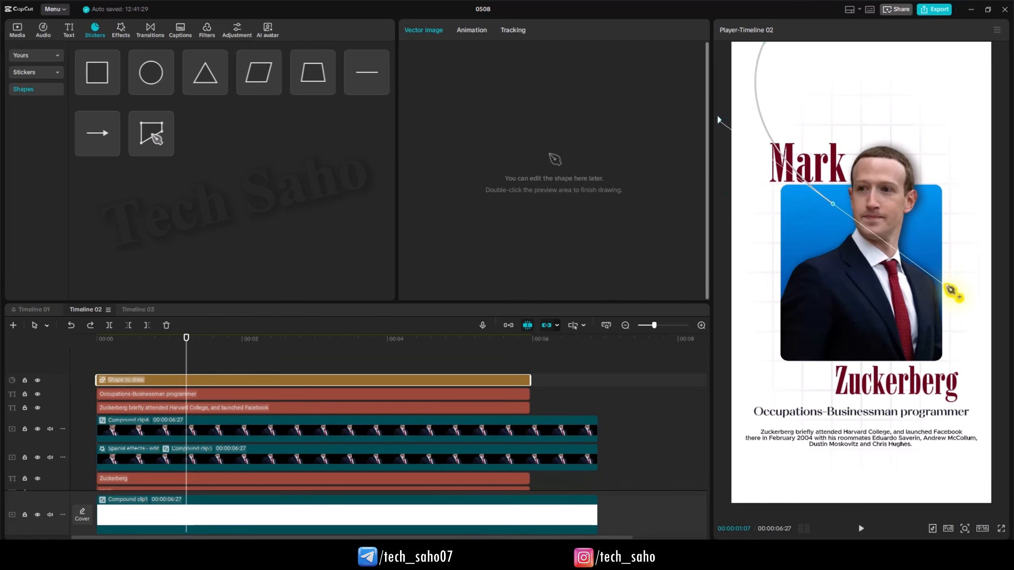
double_click(954, 288)
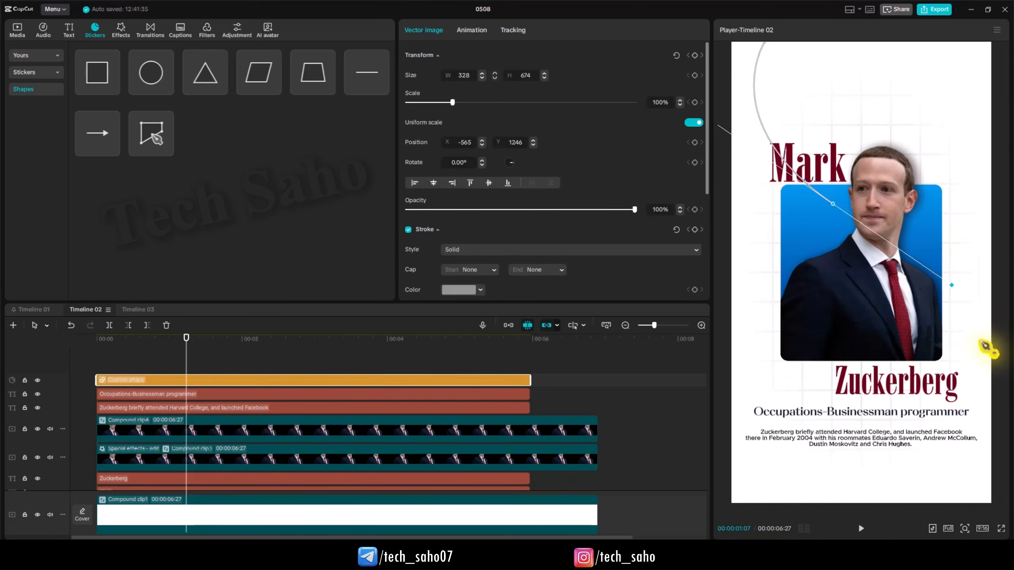
left_click_drag(977, 399, 999, 482)
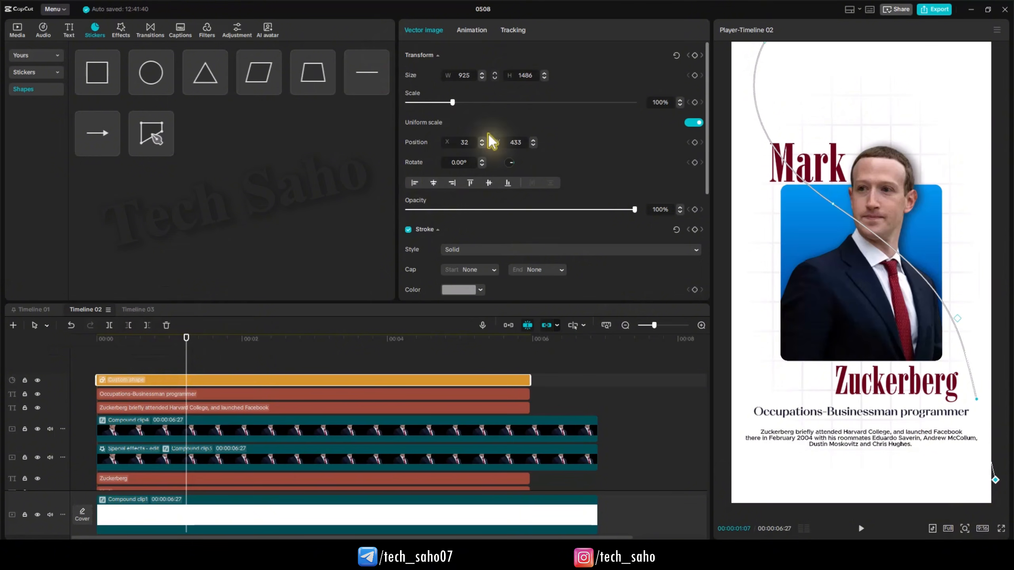
Step: Set the curve's stroke weight to 100 and its colour to dark grey 2F2F2F
scroll(459, 157, "down", 3)
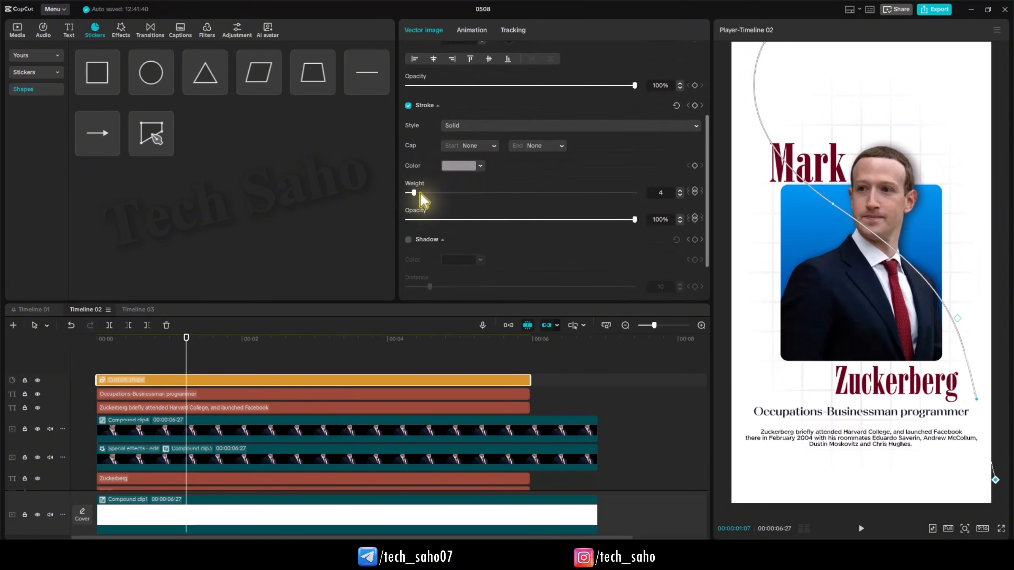
left_click_drag(414, 194, 647, 198)
scroll(527, 205, "down", 2)
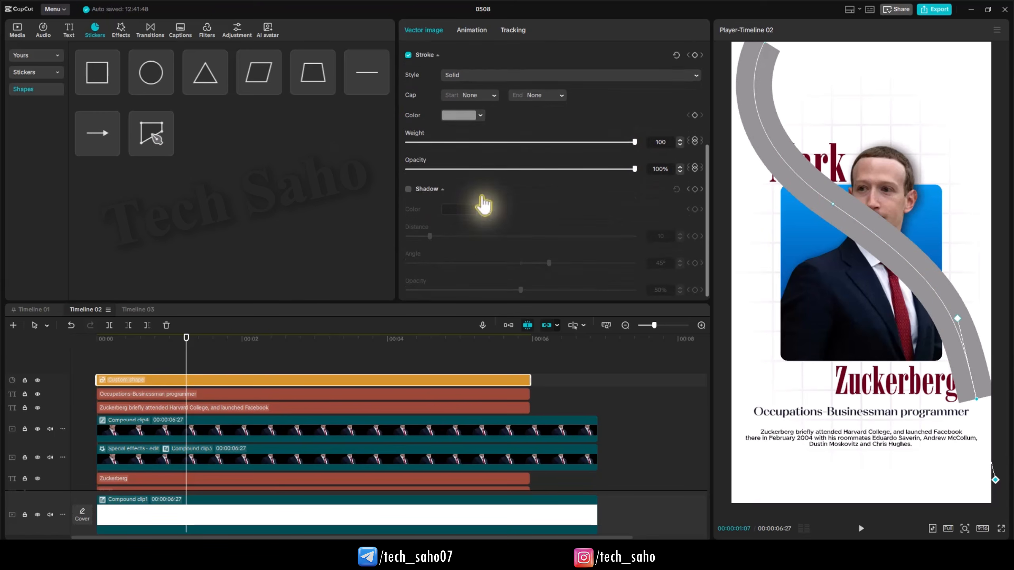
left_click(458, 112)
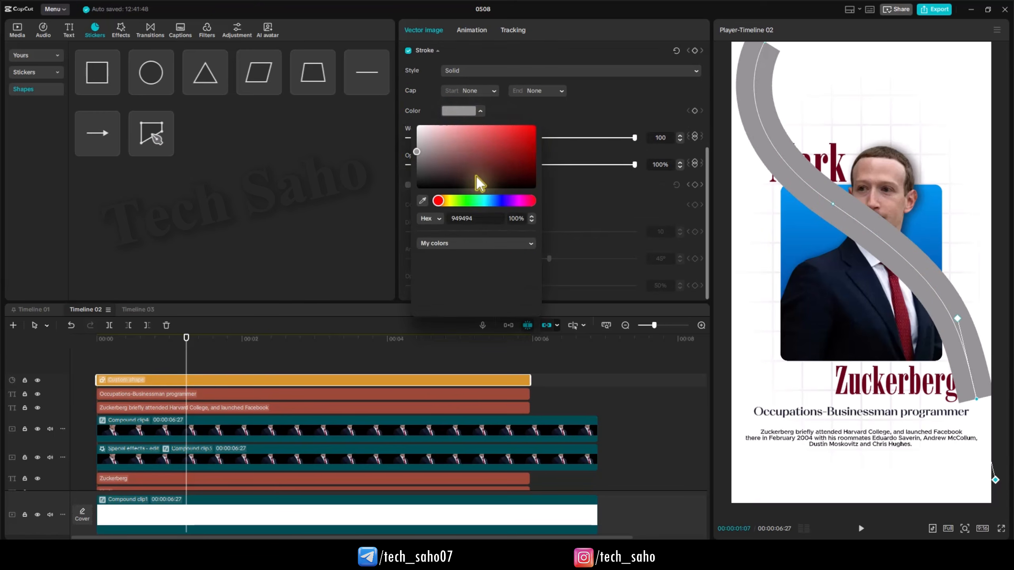
left_click_drag(477, 178, 335, 176)
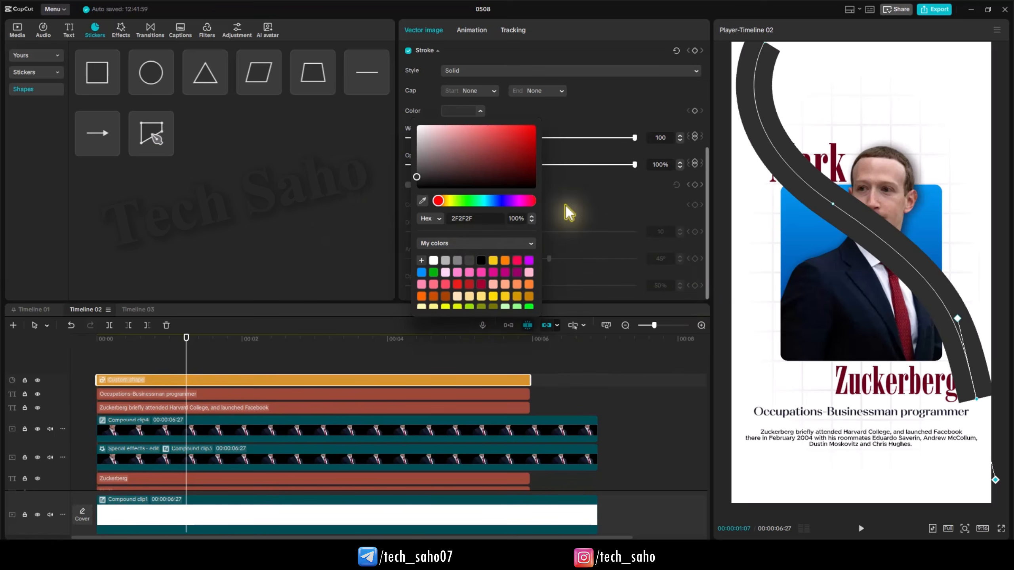
Step: Move the custom shape clip beneath the grid layer, directly above the white background clip
left_click_drag(189, 350, 162, 349)
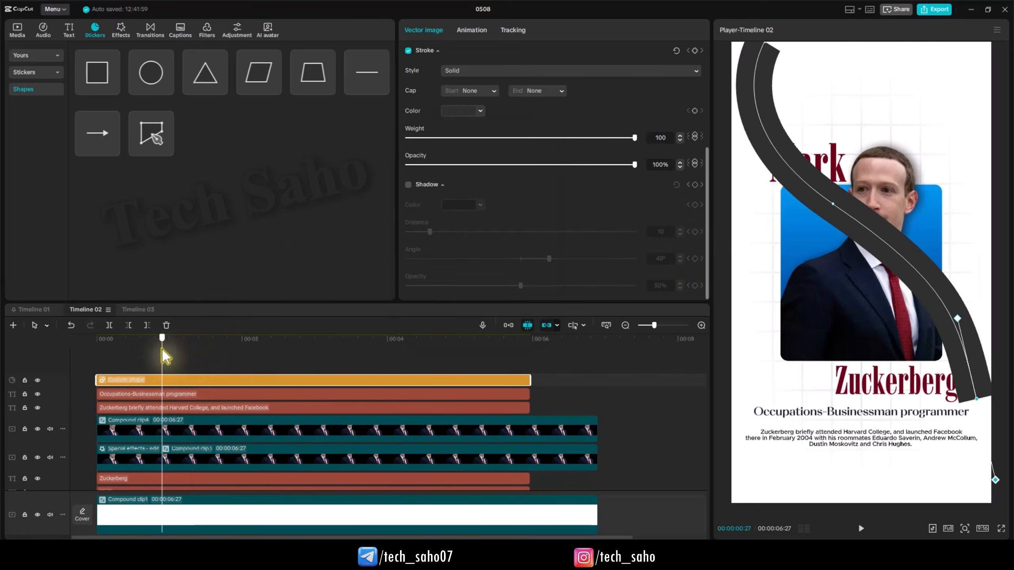
left_click_drag(234, 383, 241, 470)
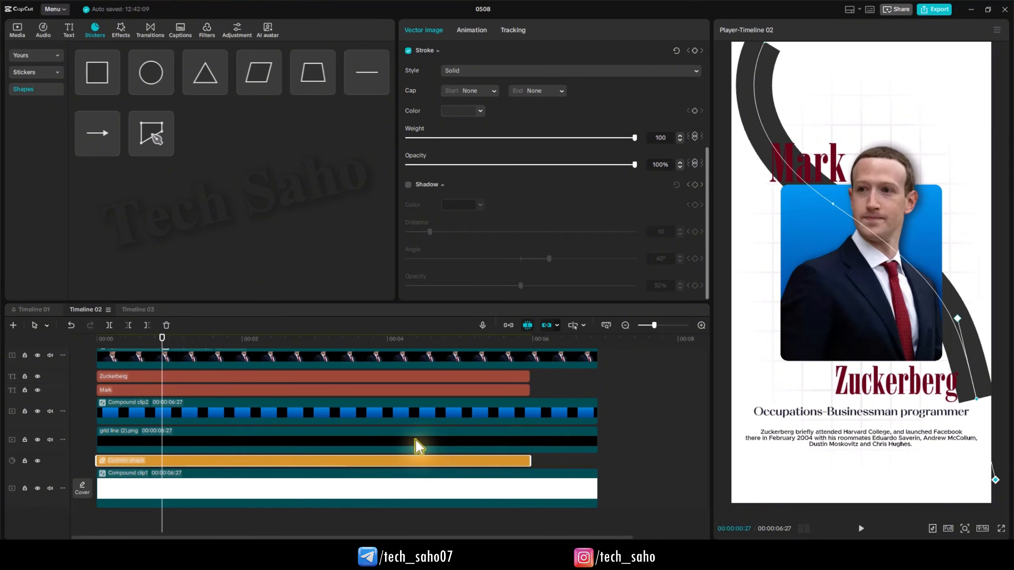
Step: Scale the curve to 121% and rotate it to -5° so it runs off both sides of the canvas
scroll(443, 80, "up", 5)
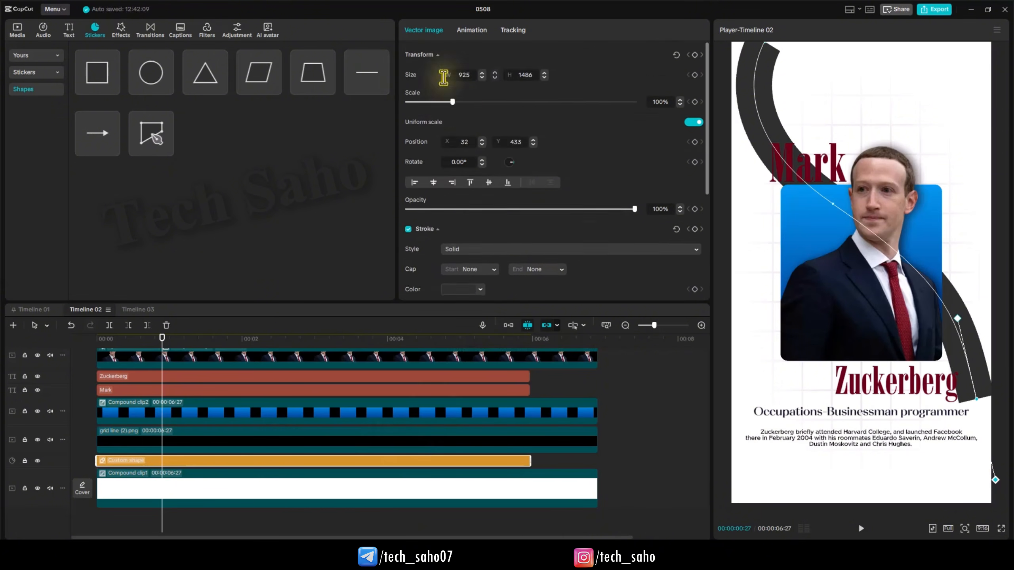
left_click_drag(452, 102, 462, 102)
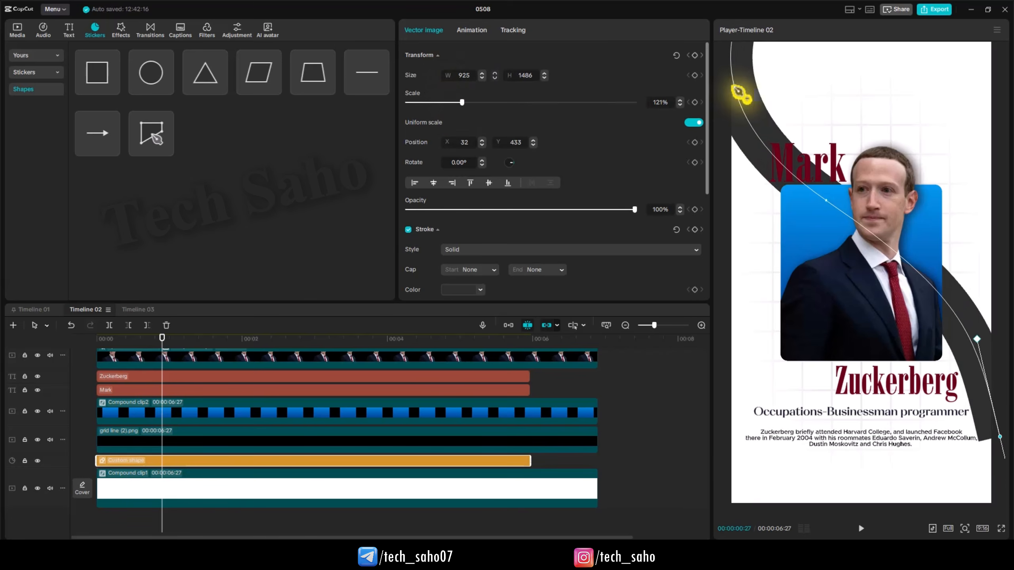
left_click(482, 165)
left_click(482, 164)
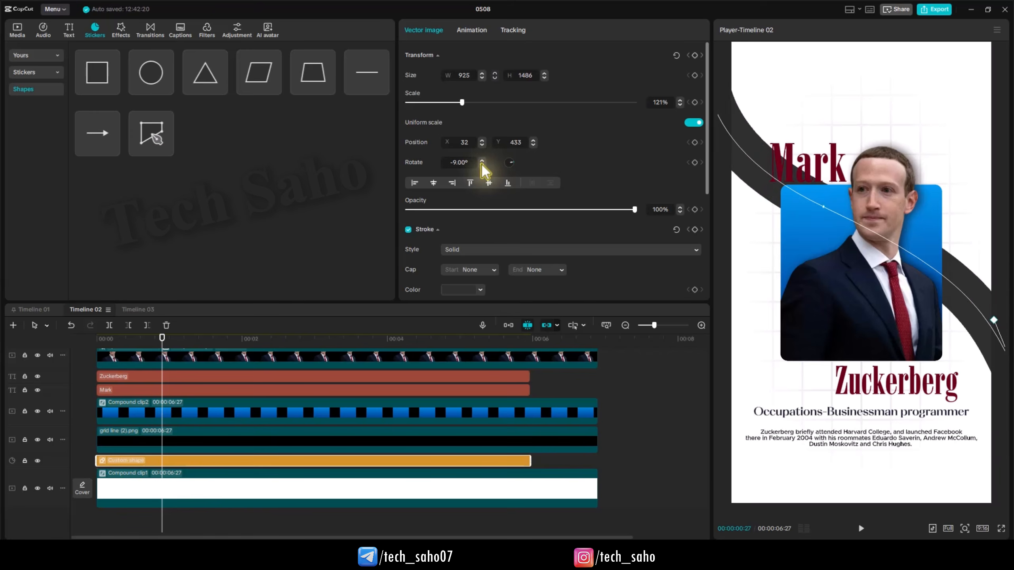
left_click(483, 160)
left_click(482, 160)
left_click(482, 160)
left_click(482, 161)
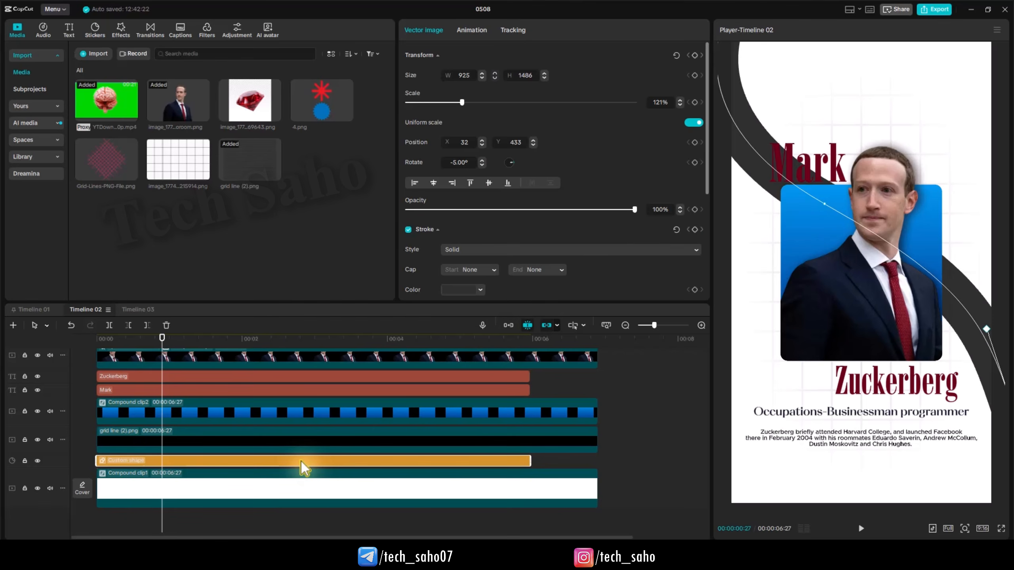
Step: Convert the curve shape into a compound clip and undo the accidental move of it in the preview
key("alt+g")
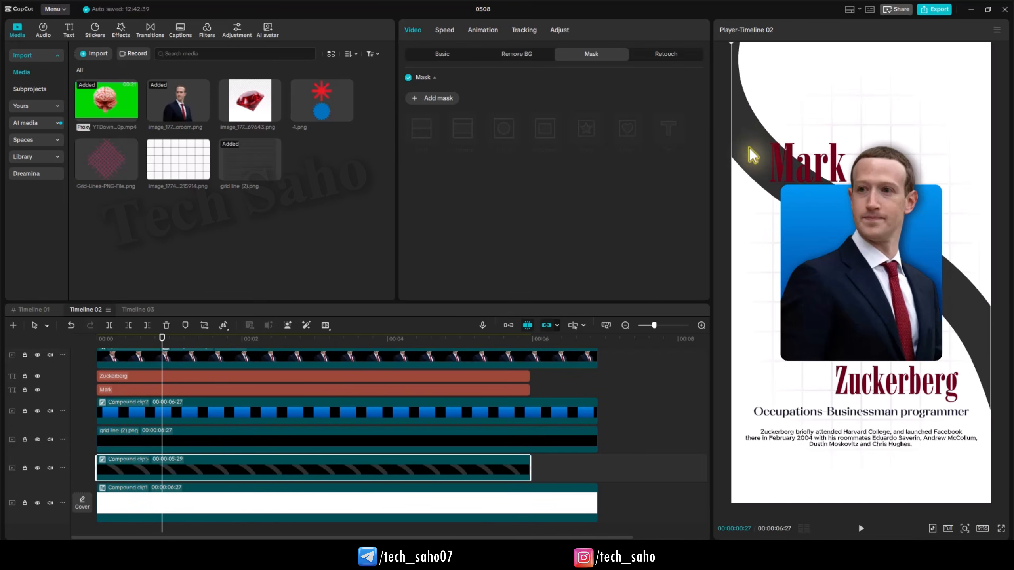
left_click_drag(749, 146, 786, 153)
key("ctrl+z")
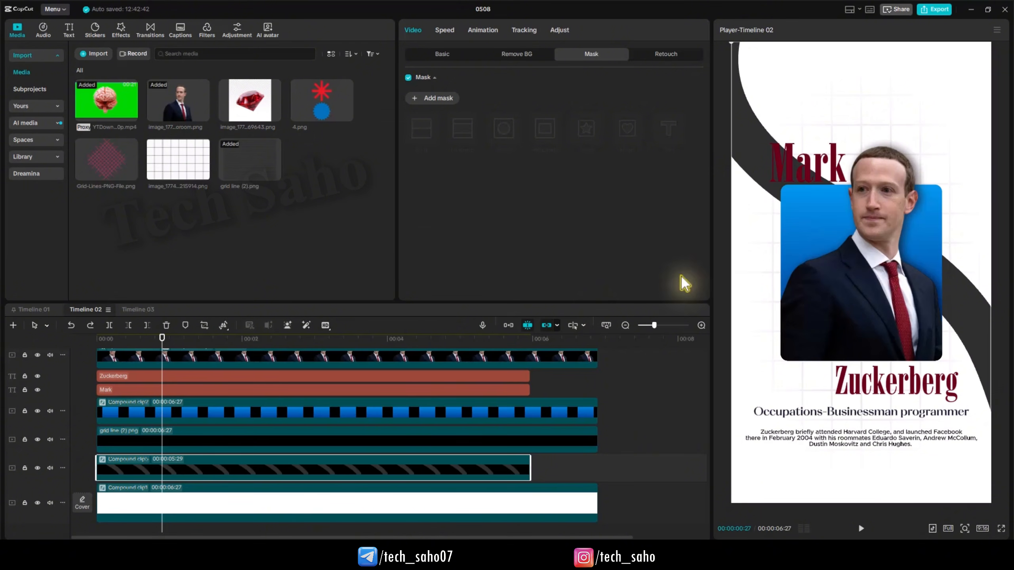
Step: Add a mask to the curve's compound clip, trying Rectangle before switching to Split
left_click(438, 98)
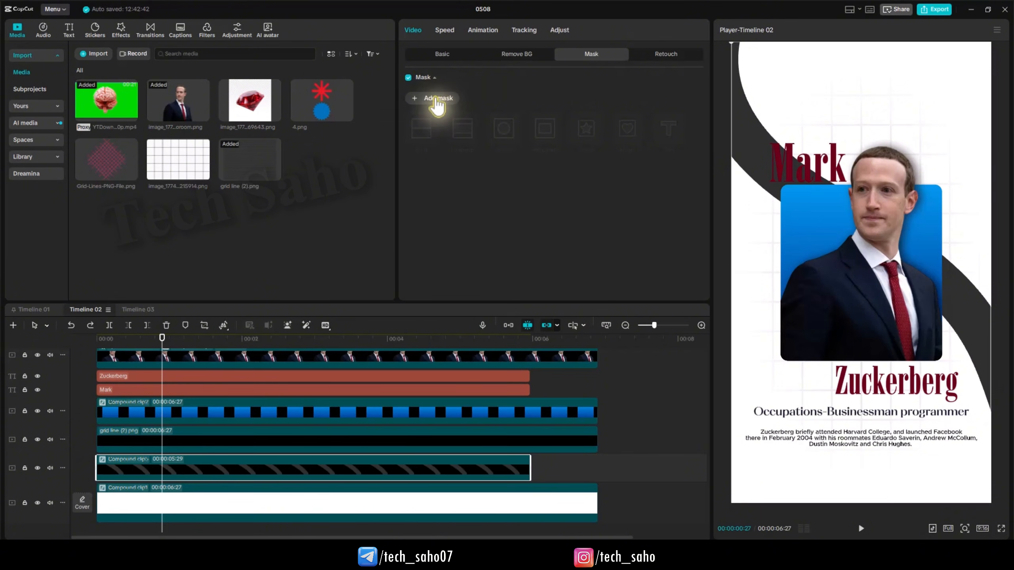
left_click(558, 128)
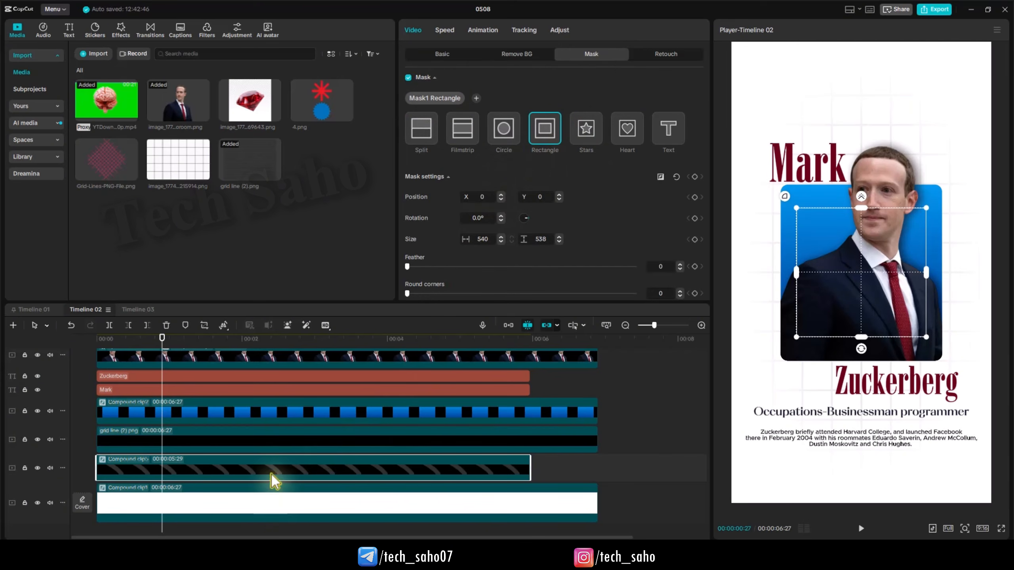
left_click(423, 132)
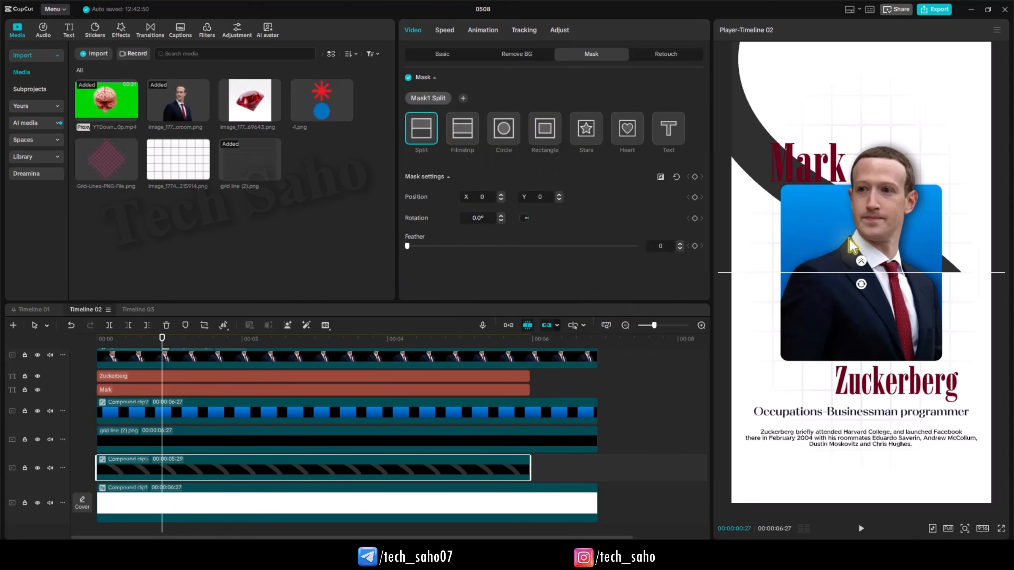
Step: Rotate the split mask to -51°, set its feather to 28 and place it at the canvas's upper-left corner, X -540, Y 960
left_click_drag(861, 284, 774, 102)
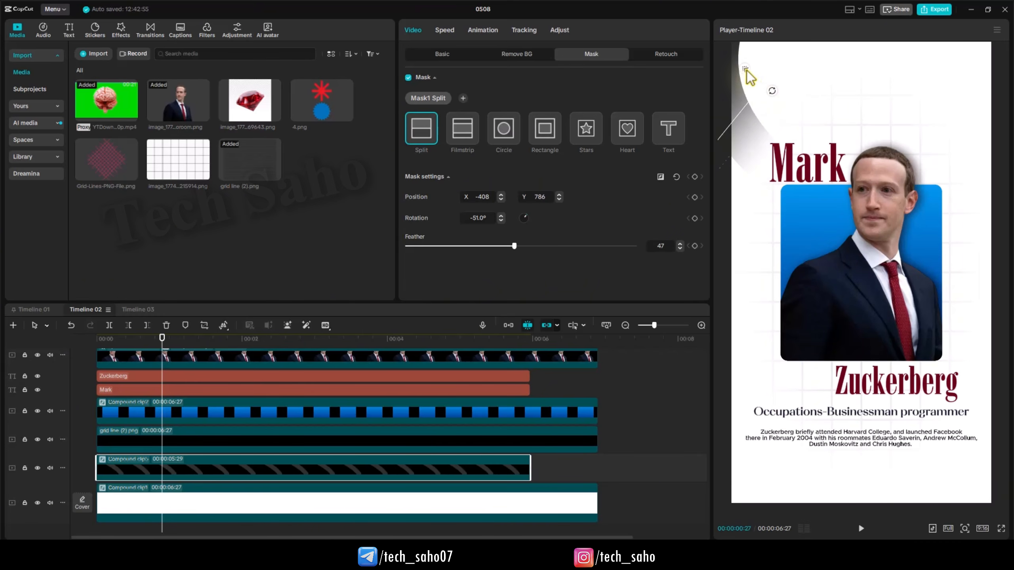
left_click_drag(745, 70, 705, 48)
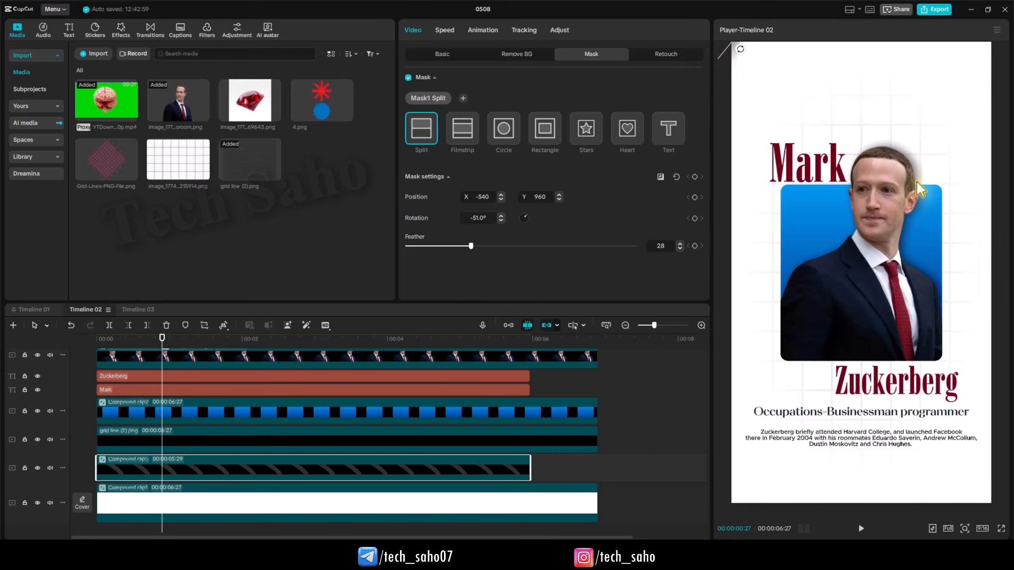
scroll(917, 186, "down", 3)
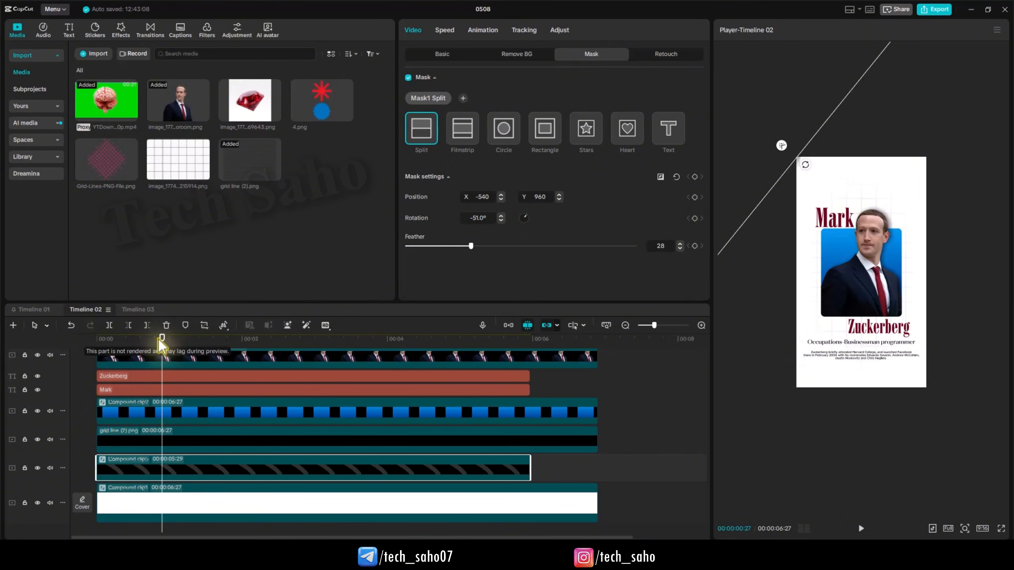
Step: Keyframe all mask settings at the start of the curve clip and move the split mask to X 540, Y -960 at 00:00:02:06
left_click_drag(162, 340, 96, 340)
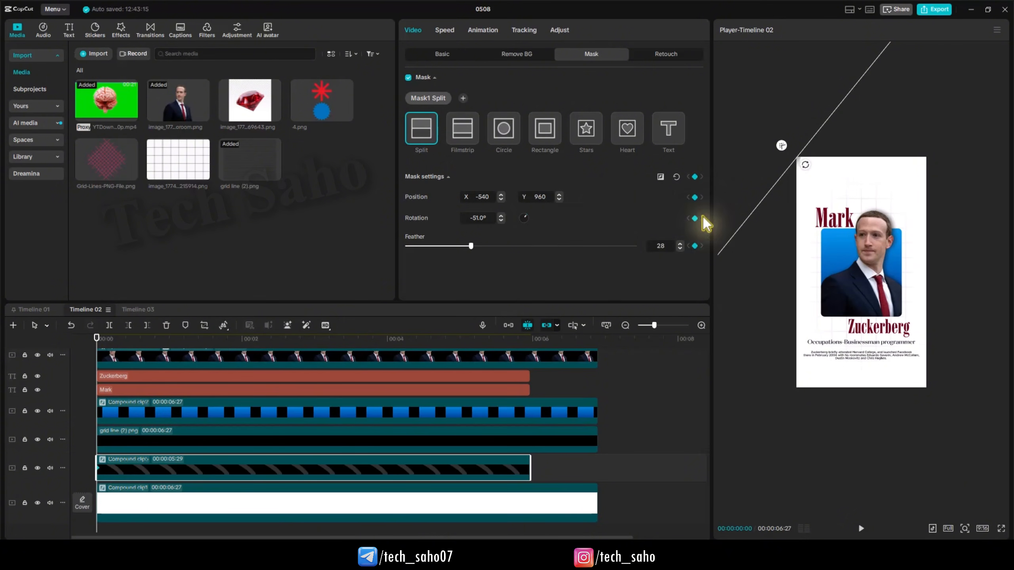
left_click(247, 340)
mouse_move(250, 346)
left_mouse_down()
mouse_move(264, 343)
mouse_move(256, 340)
left_mouse_up()
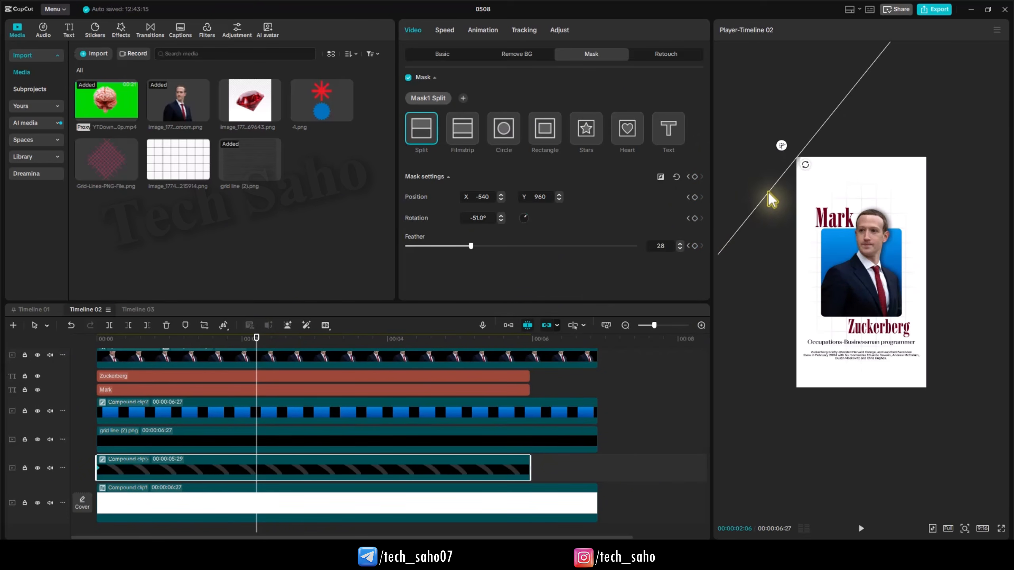
left_click_drag(768, 206, 955, 339)
left_click_drag(1002, 424, 1002, 494)
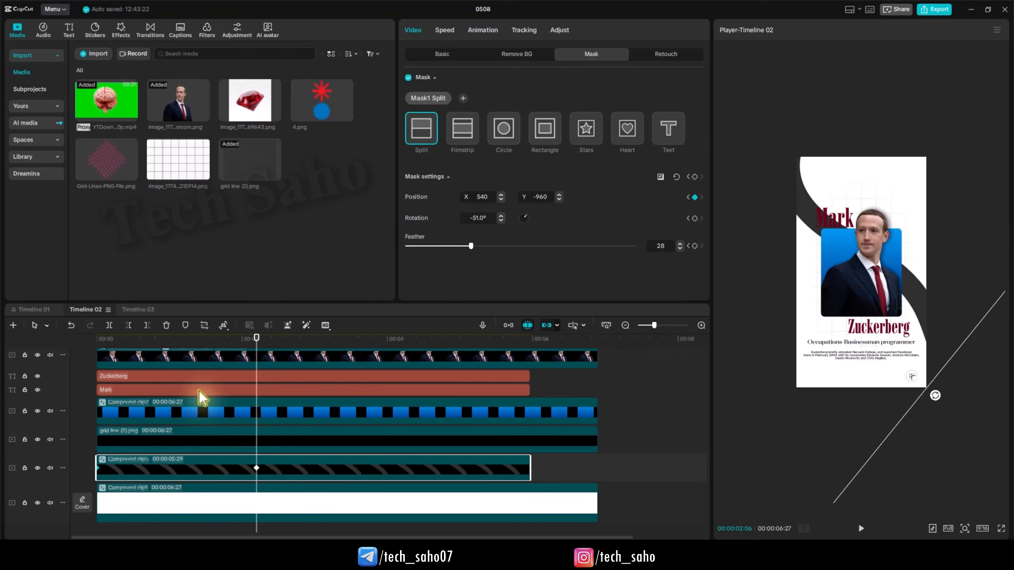
Step: Play back the mask reveal from the start and apply the Cubic Out preset curve to its keyframes
left_click_drag(222, 341, 49, 337)
key("space")
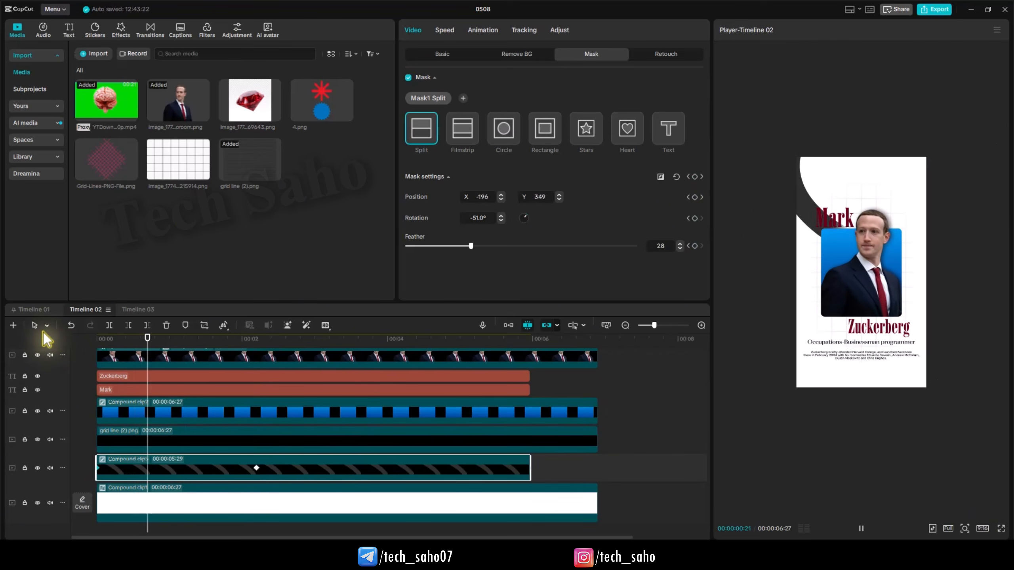
key("space")
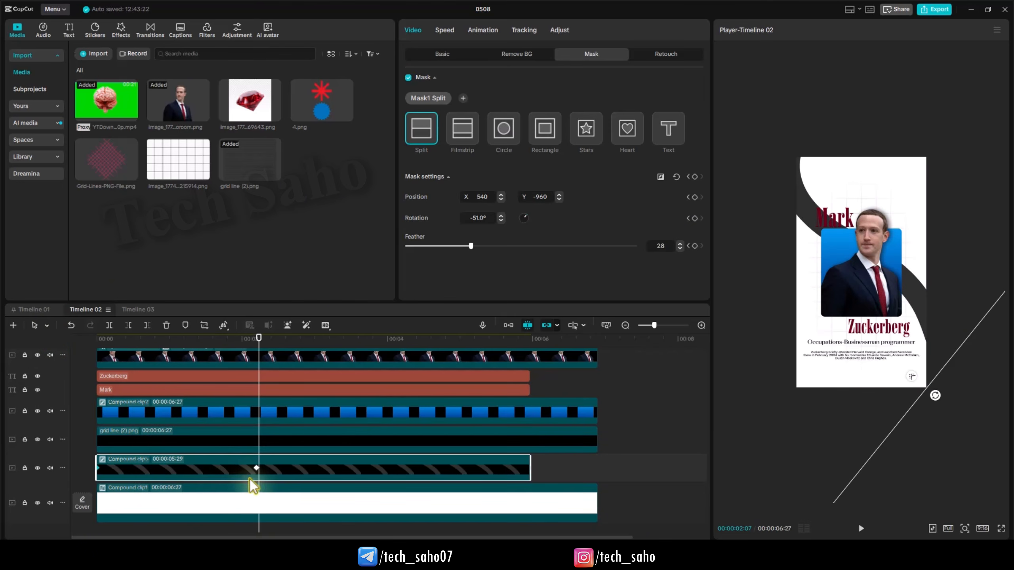
right_click(256, 470)
left_click(298, 484)
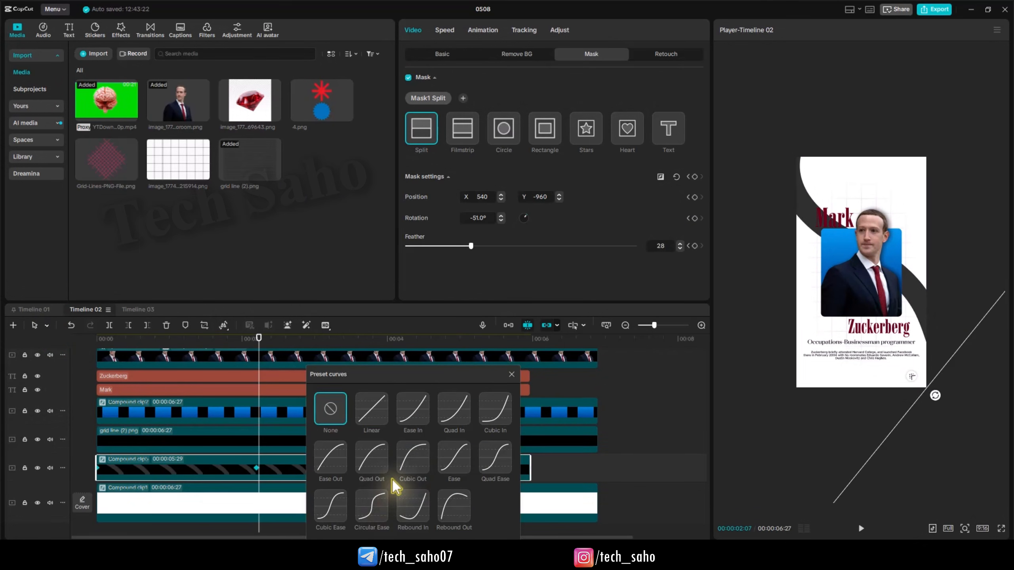
left_click(408, 463)
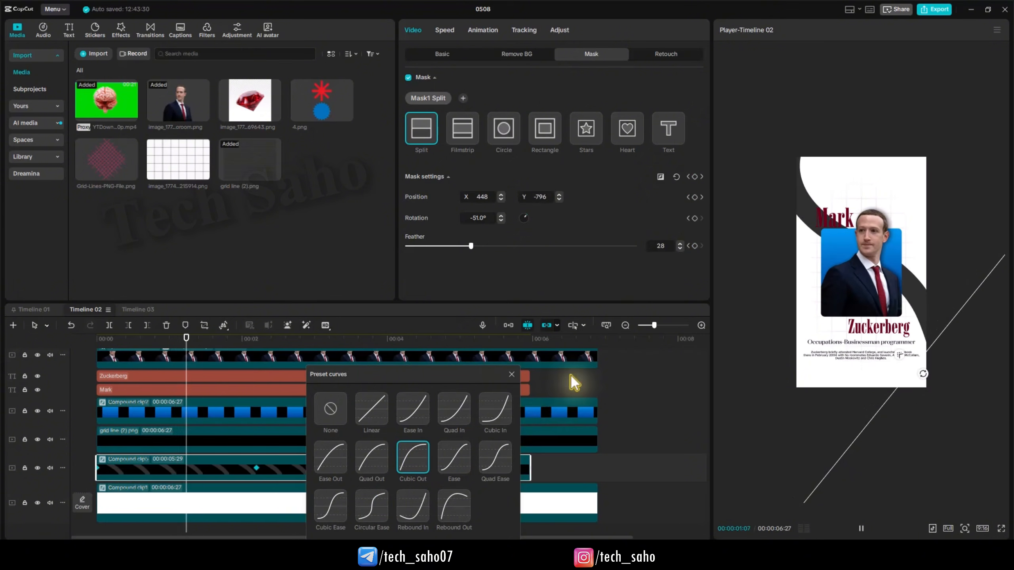
left_click(510, 375)
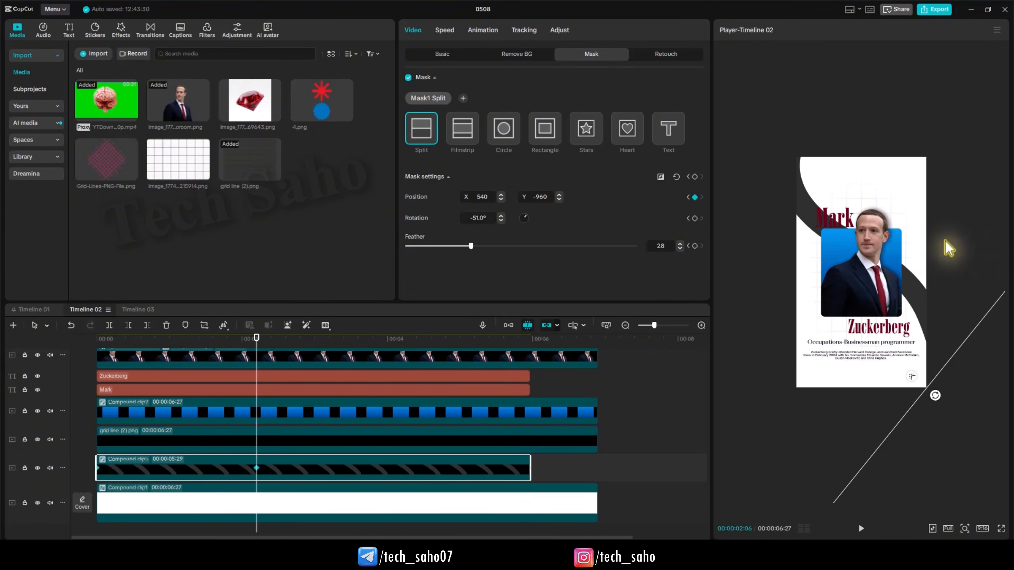
Step: Lower the curve compound clip's opacity to 52% and play the animation from the start
scroll(880, 309, "up", 3)
scroll(875, 312, "down", 2)
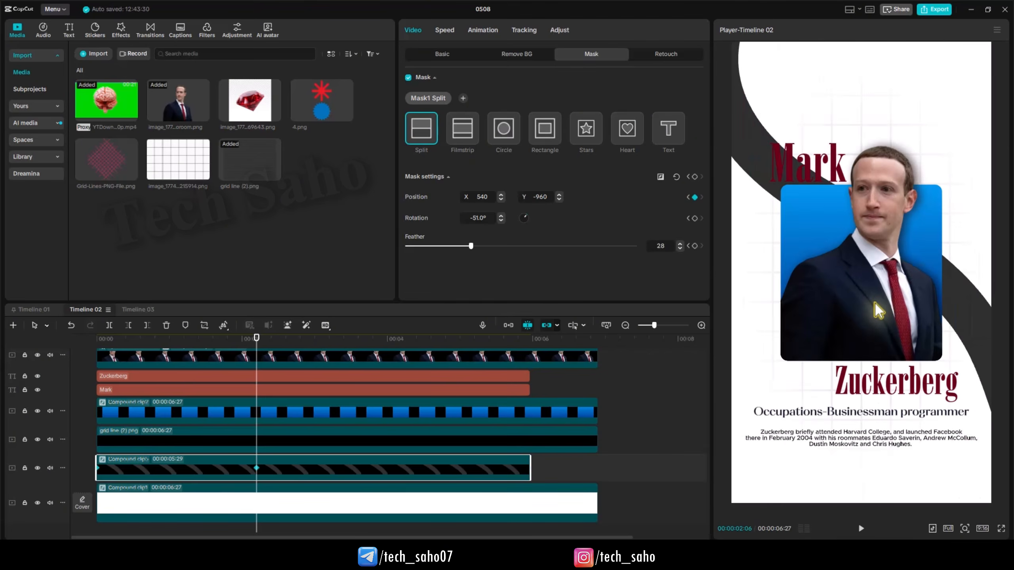
scroll(876, 311, "up", 2)
left_click(283, 467)
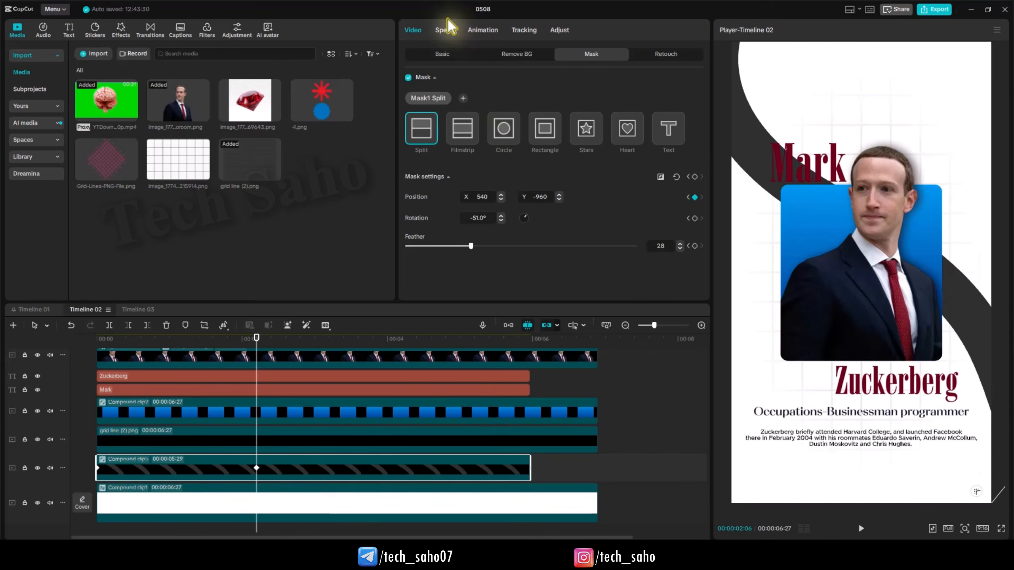
left_click(442, 54)
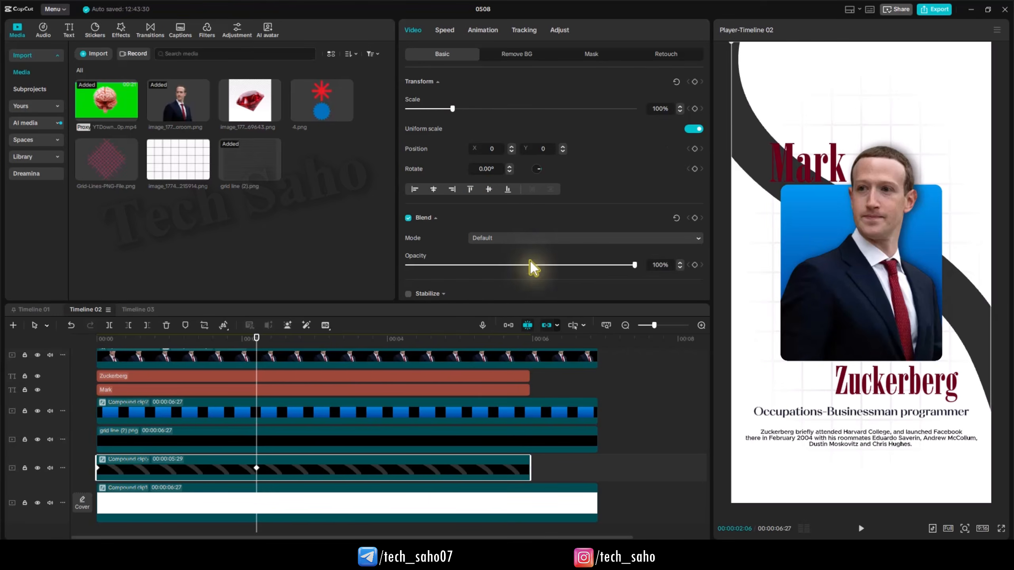
mouse_move(531, 266)
left_mouse_down()
mouse_move(466, 267)
mouse_move(525, 267)
left_mouse_up()
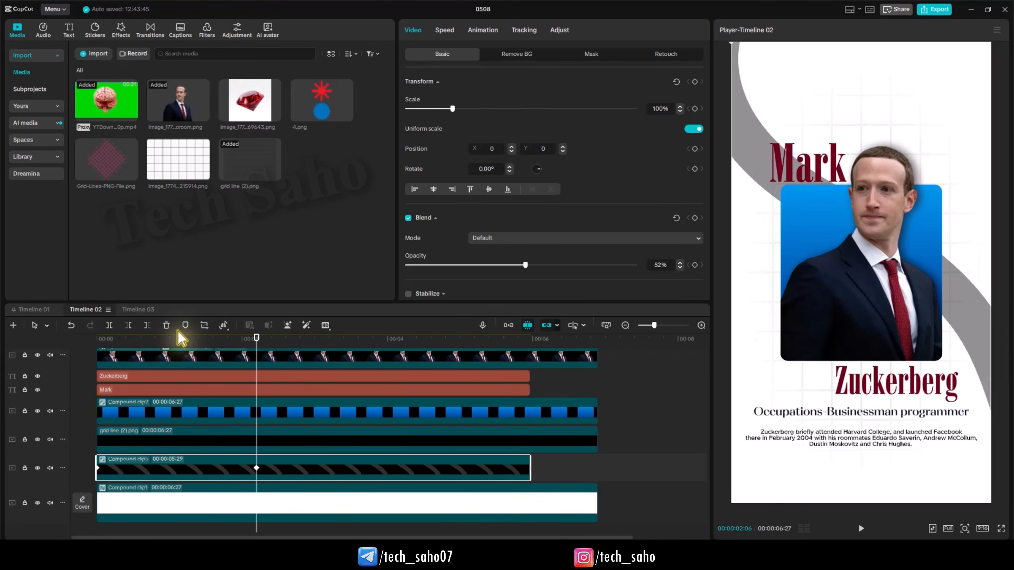
left_click_drag(178, 336, 1, 356)
key("space")
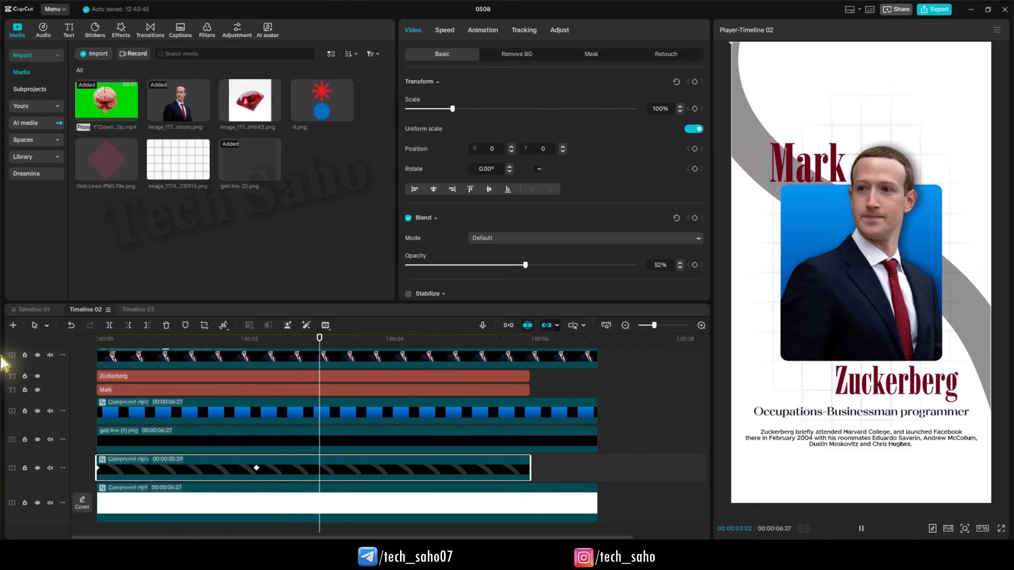
key("space")
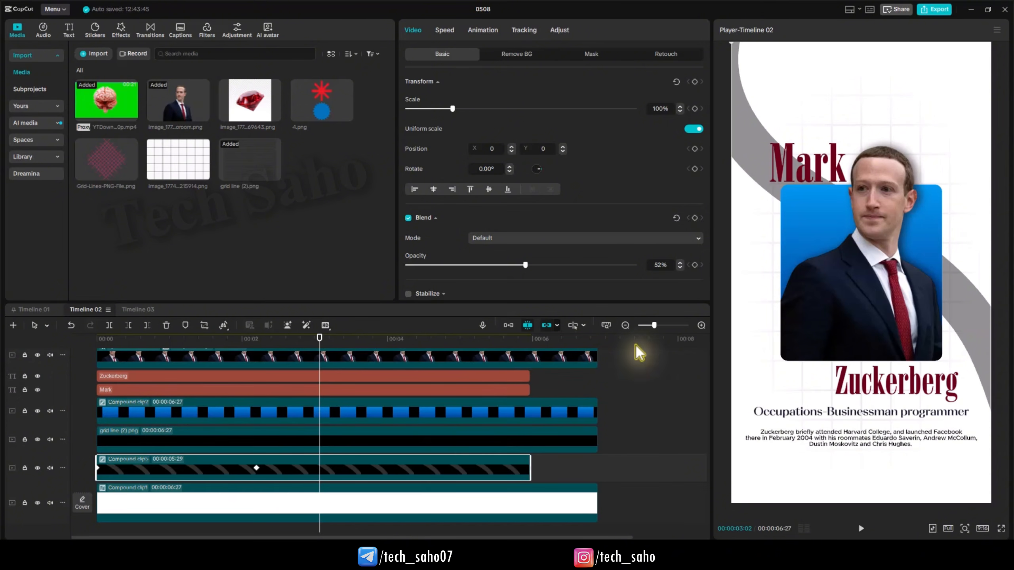
Step: Recolour the custom shape's stroke inside the curve's compound clip to blue 0041AE and return to the main timeline
double_click(432, 460)
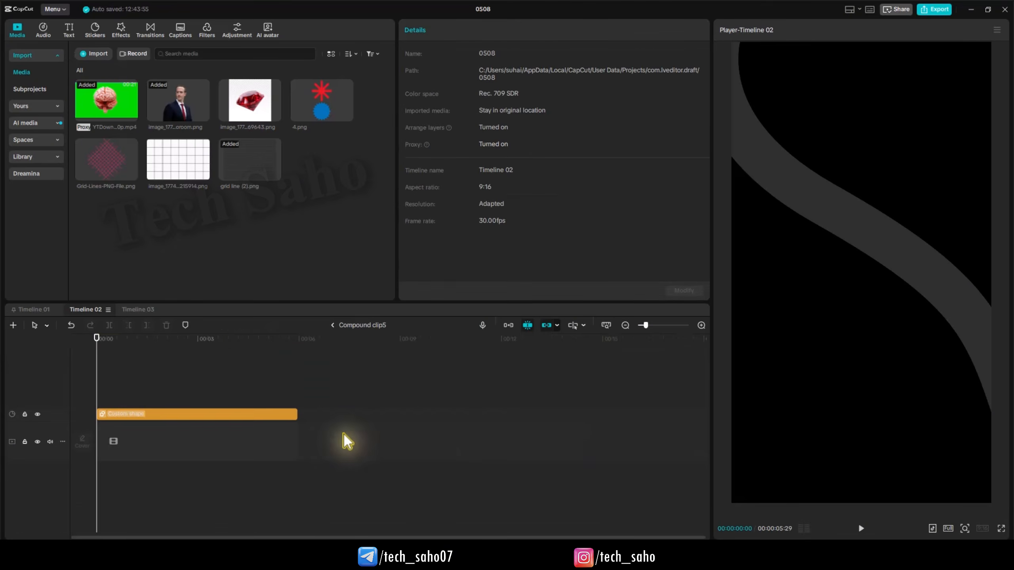
left_click(256, 415)
scroll(488, 235, "down", 1)
left_click(462, 240)
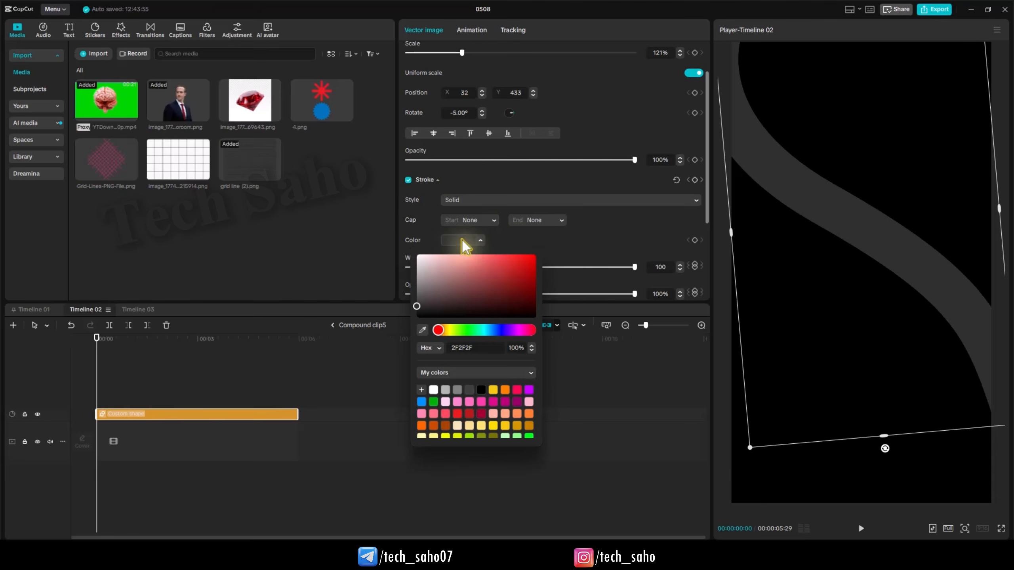
left_click(492, 330)
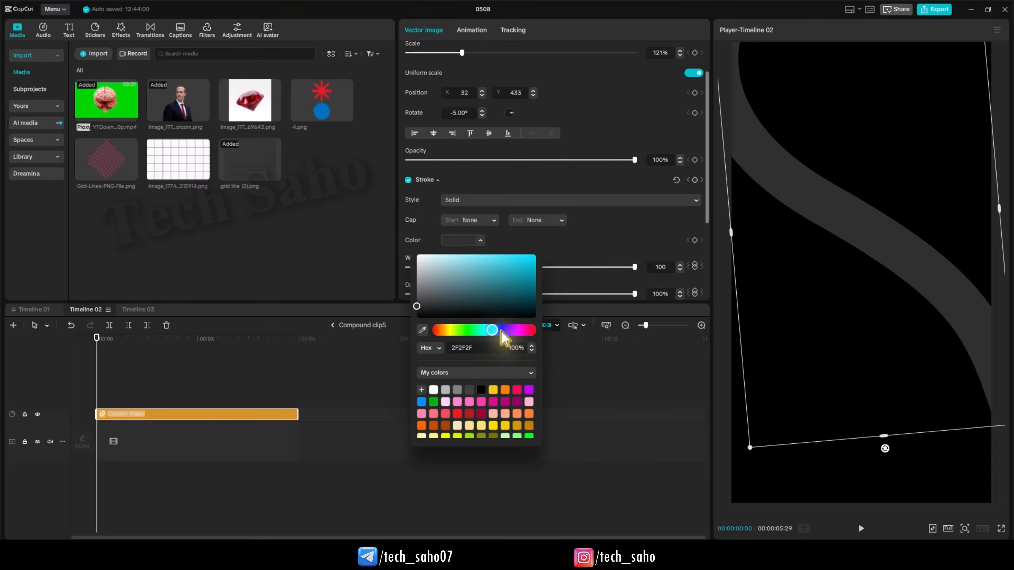
left_click(500, 330)
left_click(536, 272)
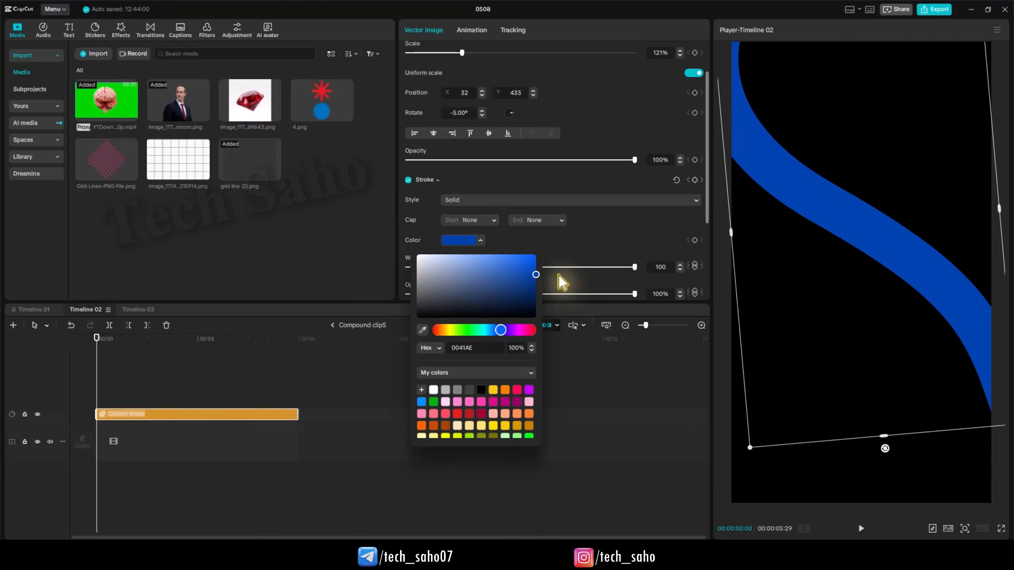
left_click(331, 326)
left_click(331, 327)
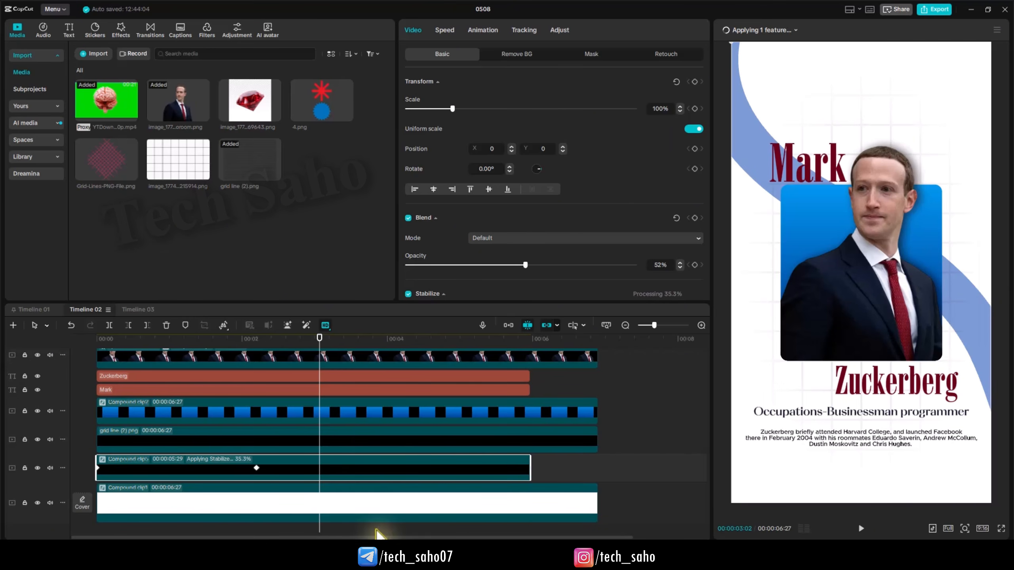
Step: Set the curve compound clip's opacity to 42%, play the animation and return the playhead to the start
left_click_drag(504, 264, 483, 264)
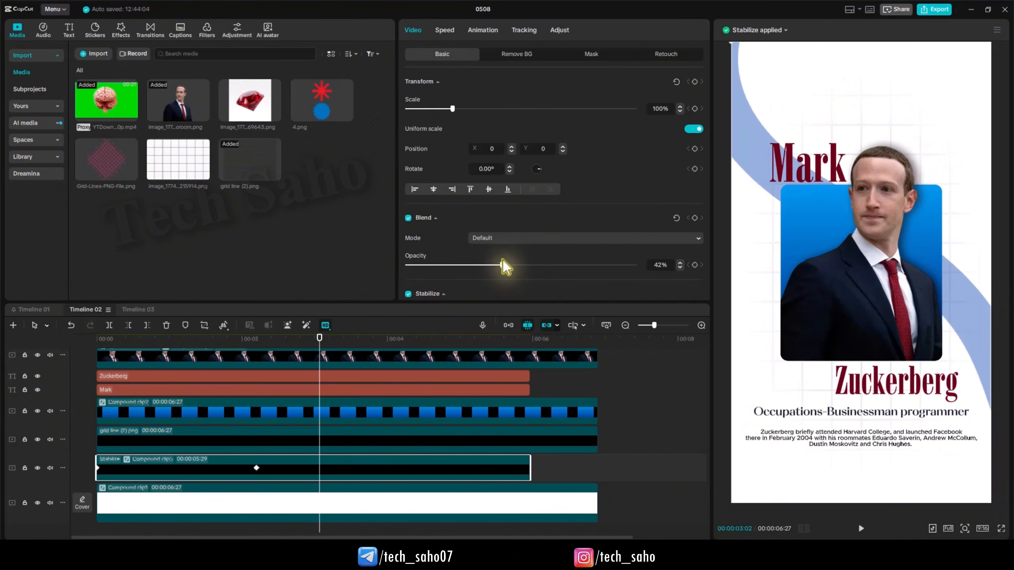
left_click_drag(191, 339, 15, 351)
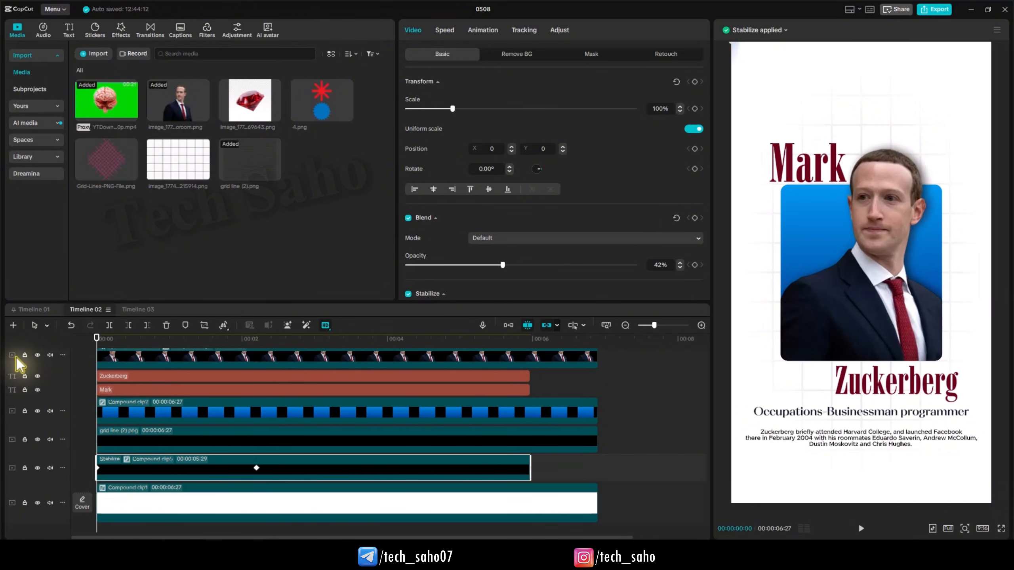
key("space")
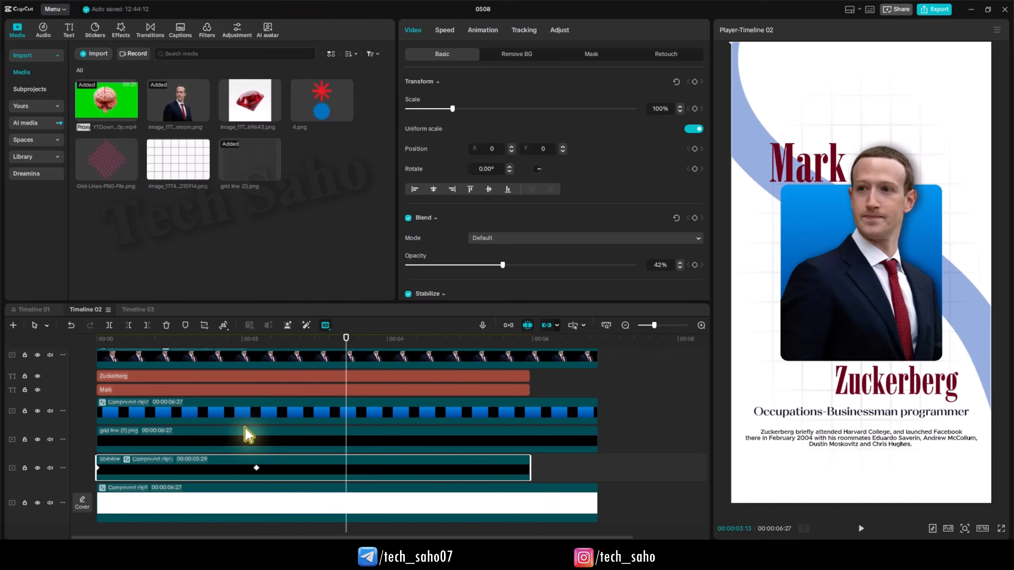
left_click_drag(282, 339, 48, 344)
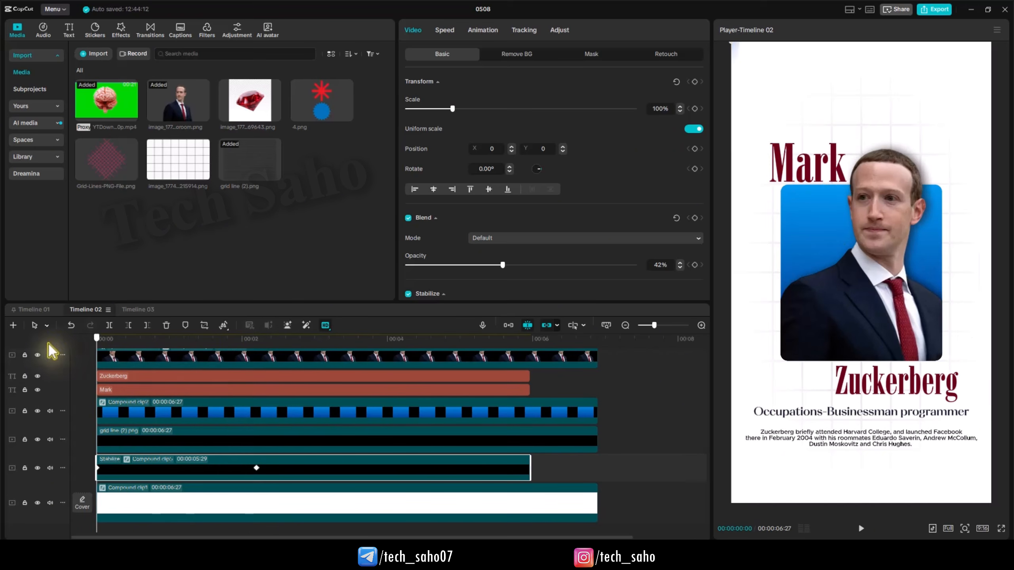
Step: Apply the favourite Blur Right entrance animation, lasting 0.5 s, to the "Mark" text
scroll(265, 430, "up", 3)
scroll(315, 420, "down", 1)
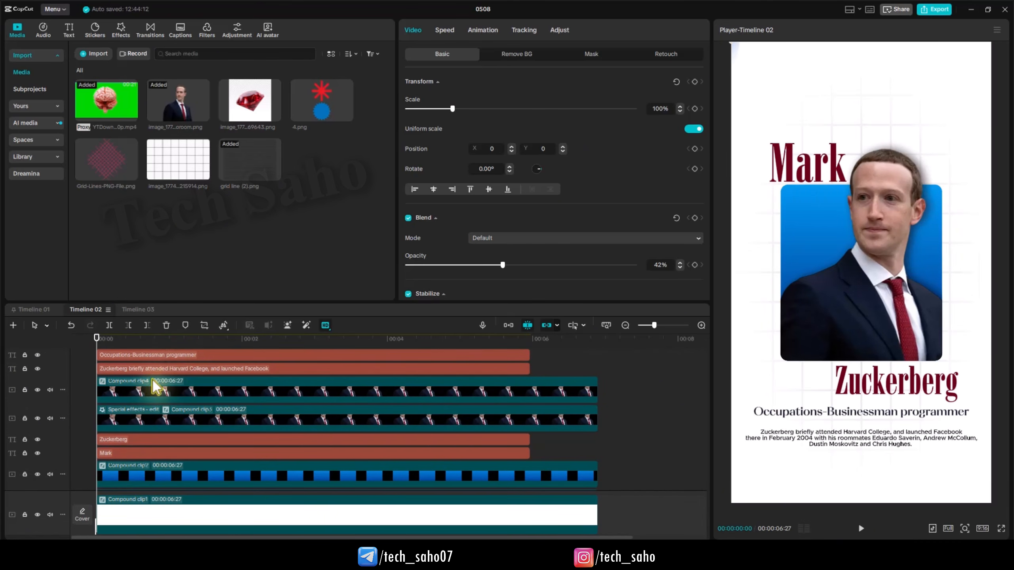
left_click(138, 453)
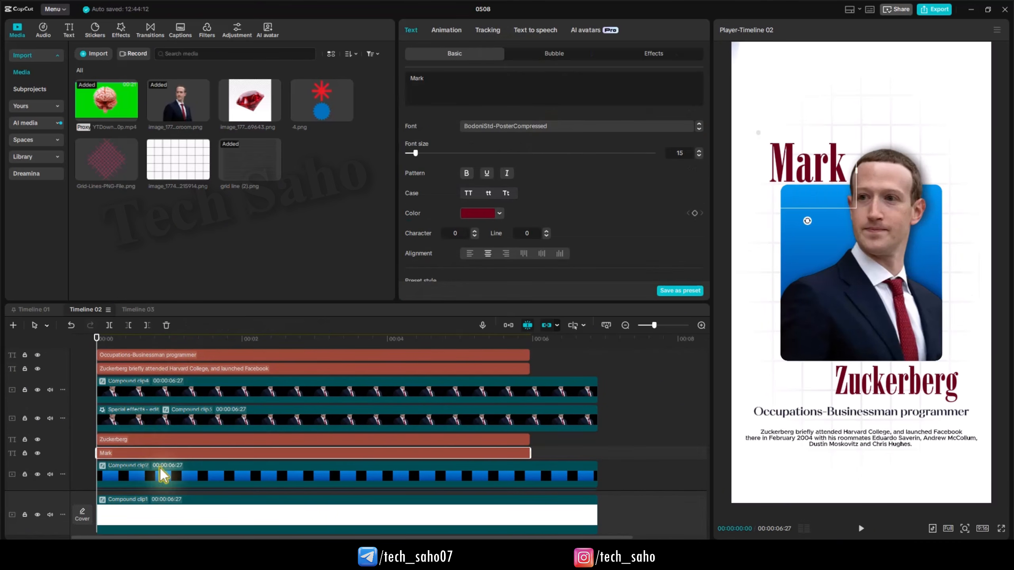
left_click(447, 30)
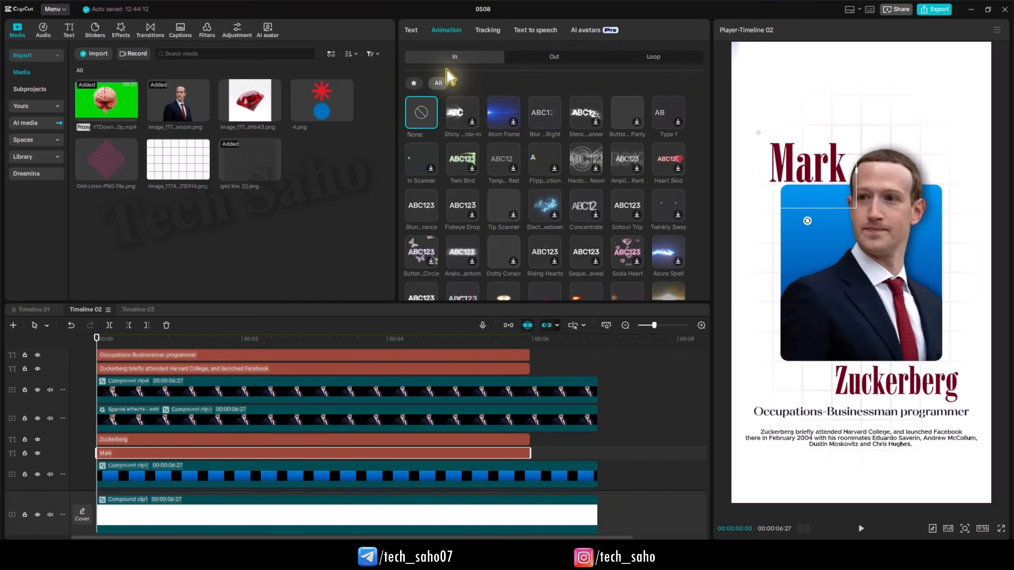
left_click(414, 83)
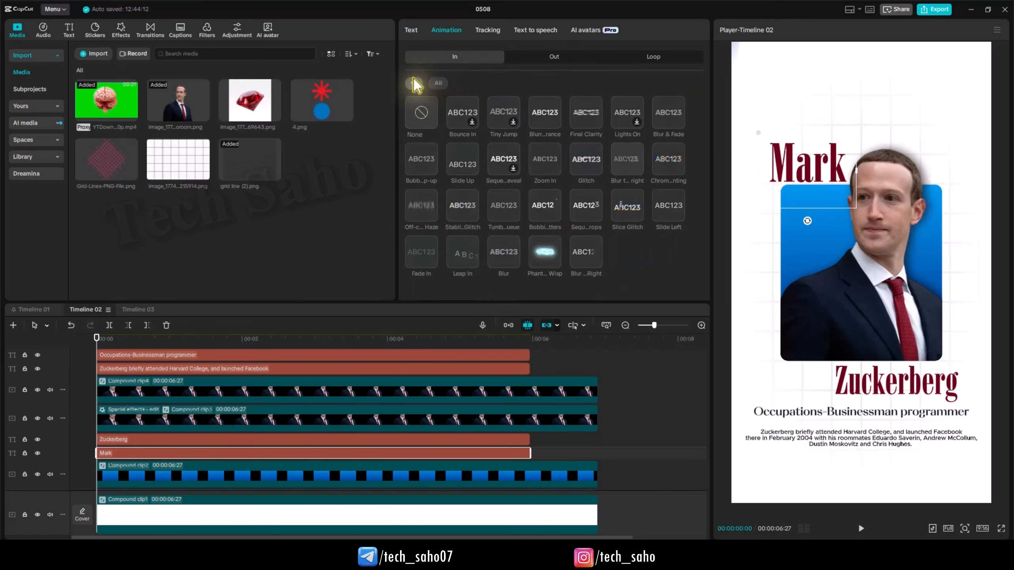
left_click(585, 257)
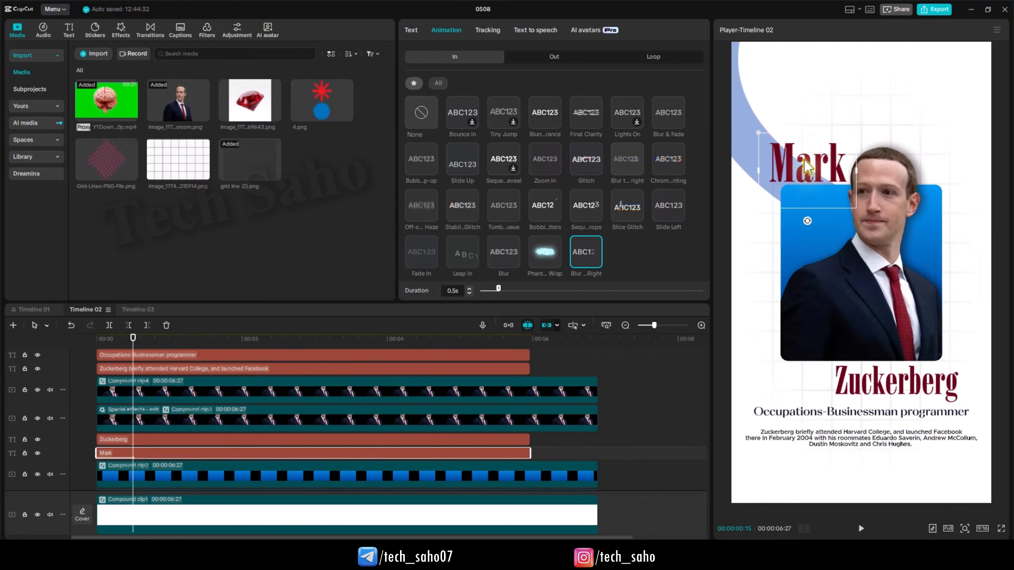
Step: Apply the same 0.5 s Blur Right entrance animation to the "Zuckerberg", biography and occupation texts together
left_click(161, 441)
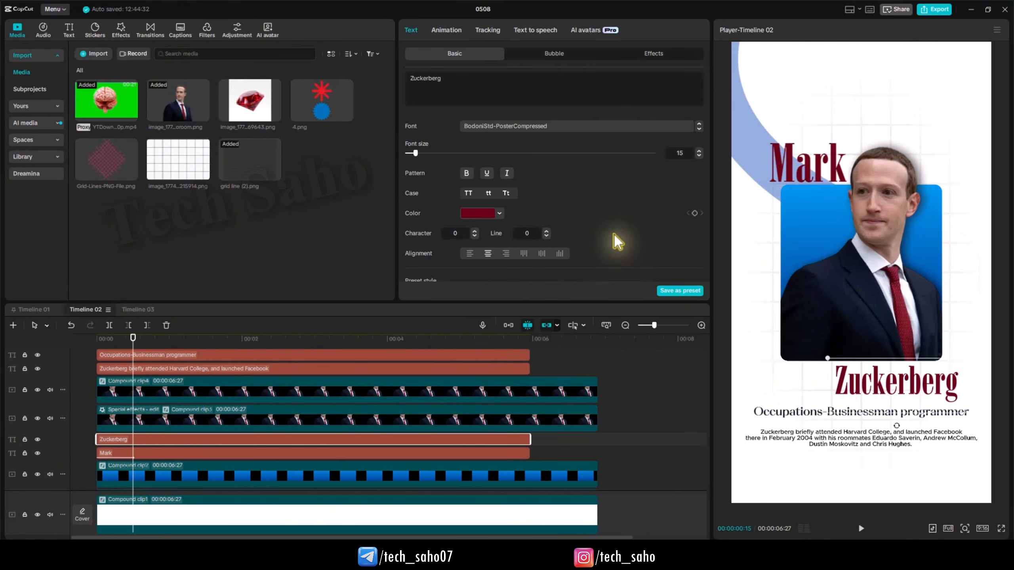
left_click(384, 368, "ctrl")
left_click(385, 355, "ctrl")
left_click(439, 30)
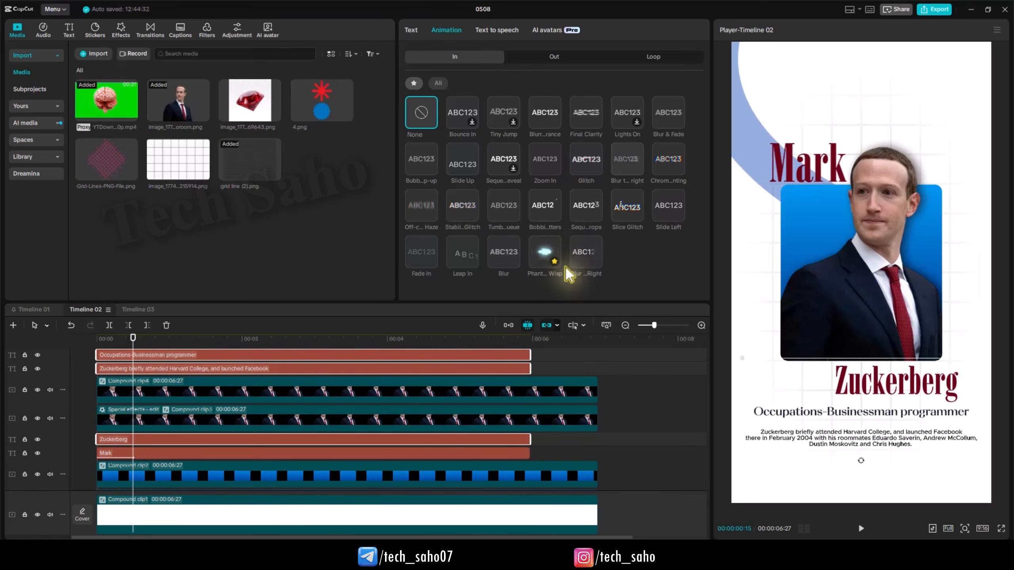
left_click(581, 262)
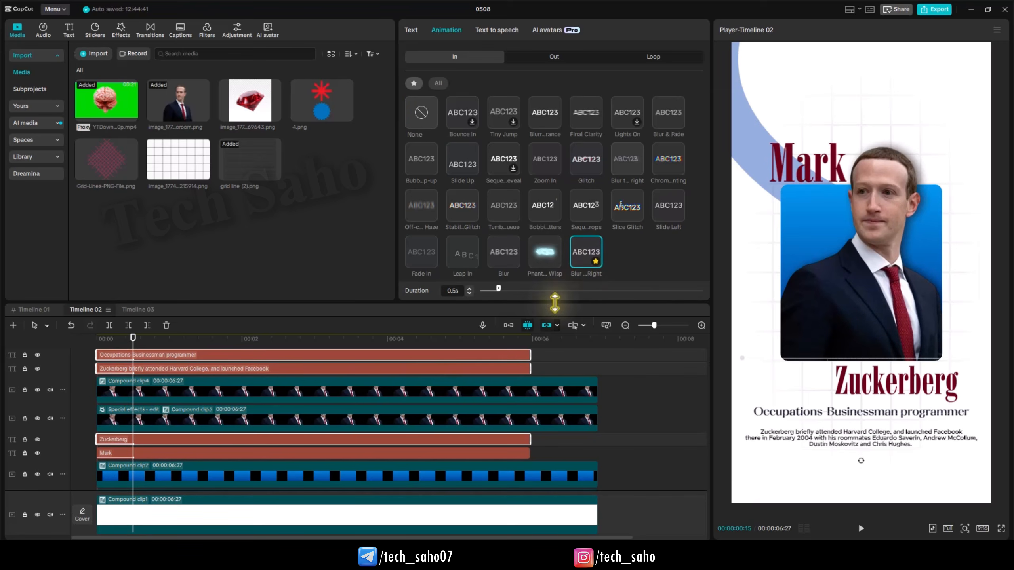
scroll(148, 428, "up", 1)
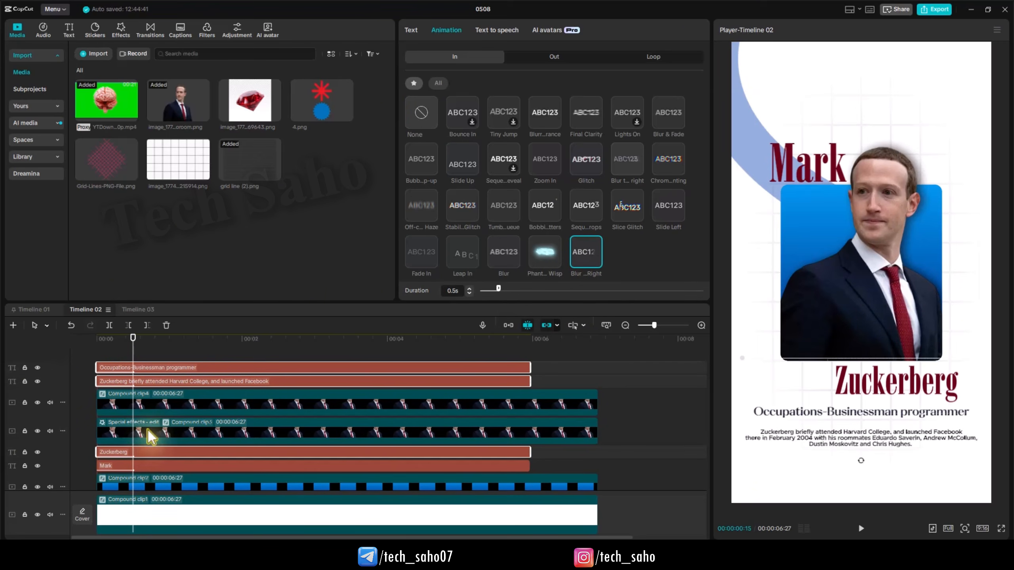